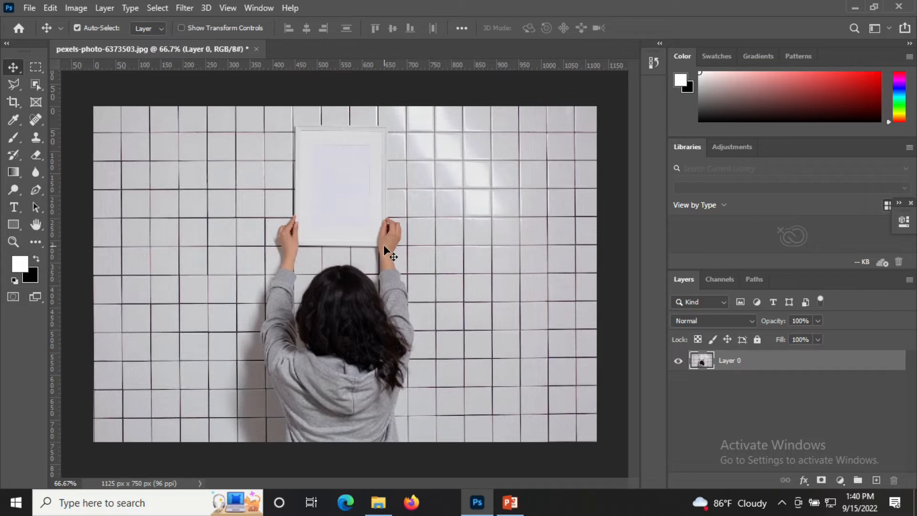
# - Duplicate the photo layer and hide the original layer
pyautogui.click(771, 384)
pyautogui.click(775, 371)
pyautogui.hotkey('ctrl', 'j')
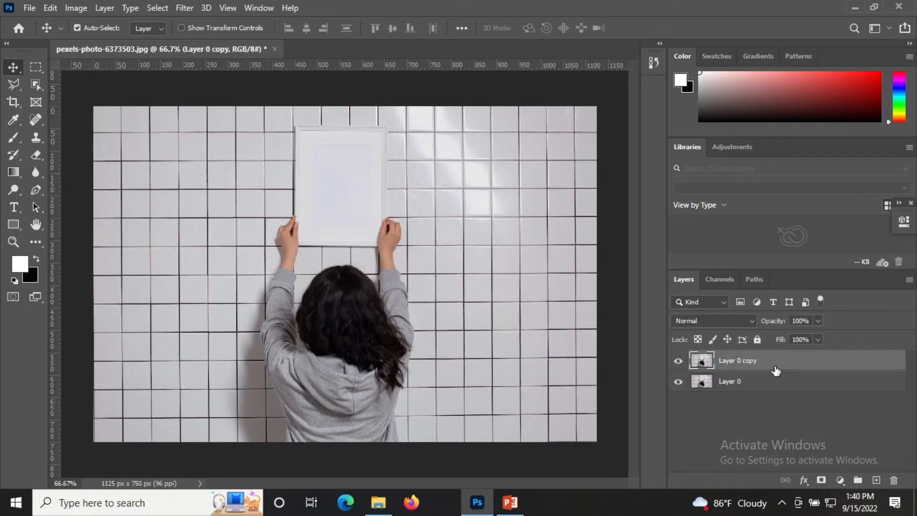
pyautogui.click(679, 381)
# - Select the upper part of the frame, above the hands, with the Polygonal Lasso Tool
pyautogui.keyDown('ctrl'); pyautogui.click(361, 199); pyautogui.keyUp('ctrl')
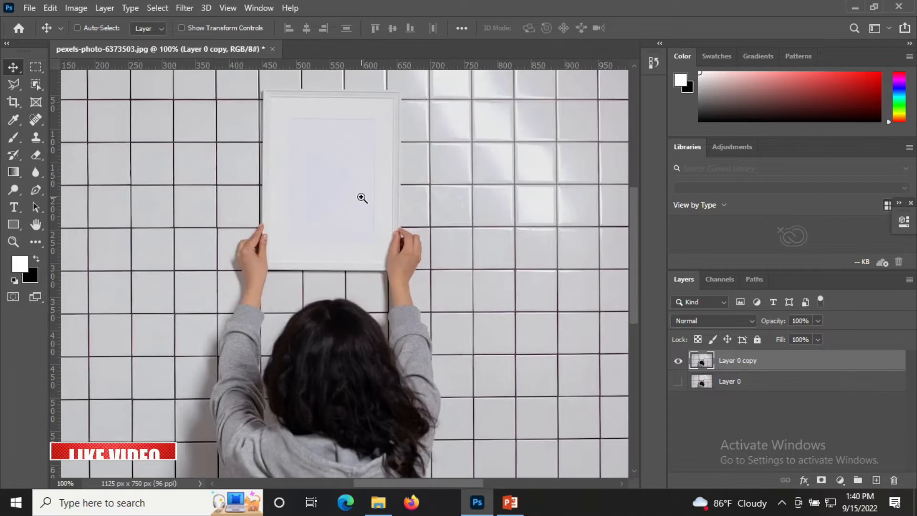
pyautogui.keyDown('ctrl'); pyautogui.click(361, 198); pyautogui.keyUp('ctrl')
pyautogui.moveTo(360, 194); pyautogui.dragTo(354, 246)
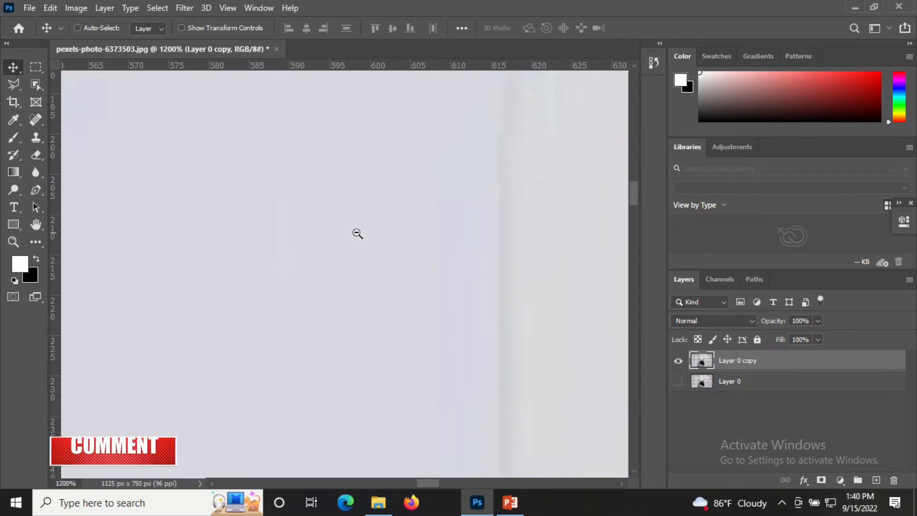
pyautogui.keyDown('alt'); pyautogui.click(356, 233); pyautogui.keyUp('alt')
pyautogui.keyDown('alt'); pyautogui.click(356, 233); pyautogui.keyUp('alt')
pyautogui.keyDown('alt'); pyautogui.click(356, 233); pyautogui.keyUp('alt')
pyautogui.keyDown('alt'); pyautogui.click(356, 233); pyautogui.keyUp('alt')
pyautogui.keyDown('alt'); pyautogui.click(356, 233); pyautogui.keyUp('alt')
pyautogui.keyDown('alt'); pyautogui.click(356, 234); pyautogui.keyUp('alt')
pyautogui.keyDown('alt'); pyautogui.click(357, 234); pyautogui.keyUp('alt')
pyautogui.keyDown('alt'); pyautogui.click(356, 237); pyautogui.keyUp('alt')
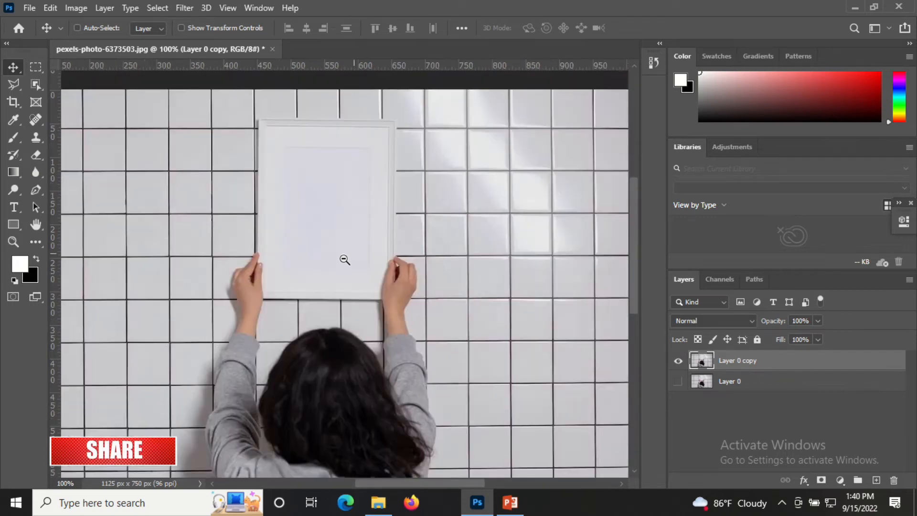
pyautogui.moveTo(324, 203); pyautogui.dragTo(390, 239)
pyautogui.keyDown('ctrl'); pyautogui.click(406, 230); pyautogui.keyUp('ctrl')
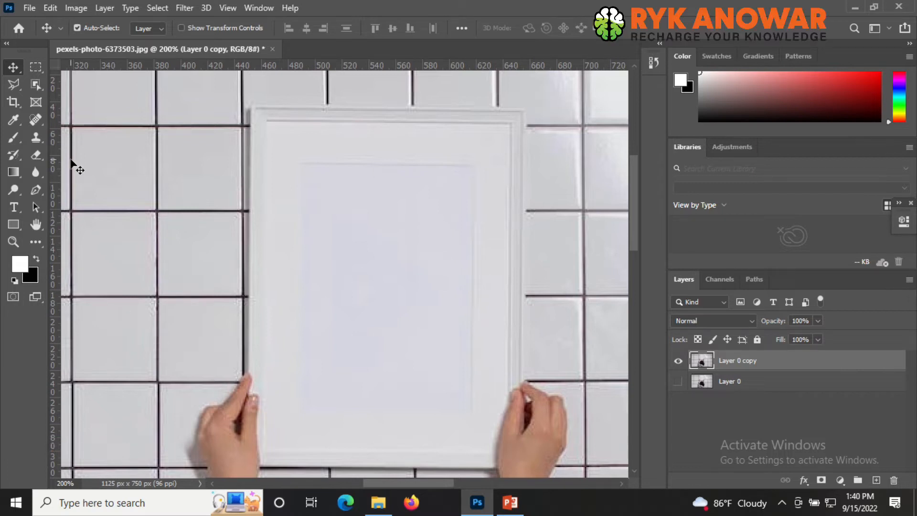
pyautogui.click(10, 89)
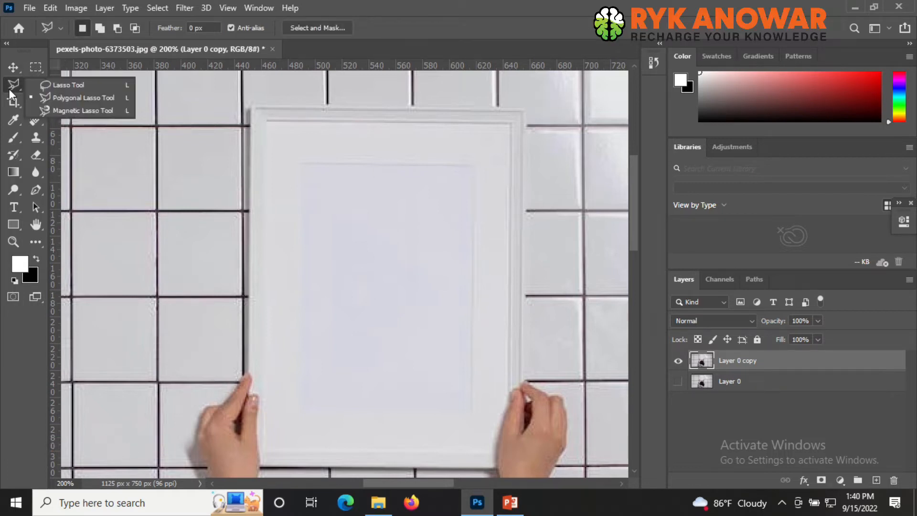
pyautogui.click(61, 98)
pyautogui.click(246, 372)
pyautogui.click(249, 106)
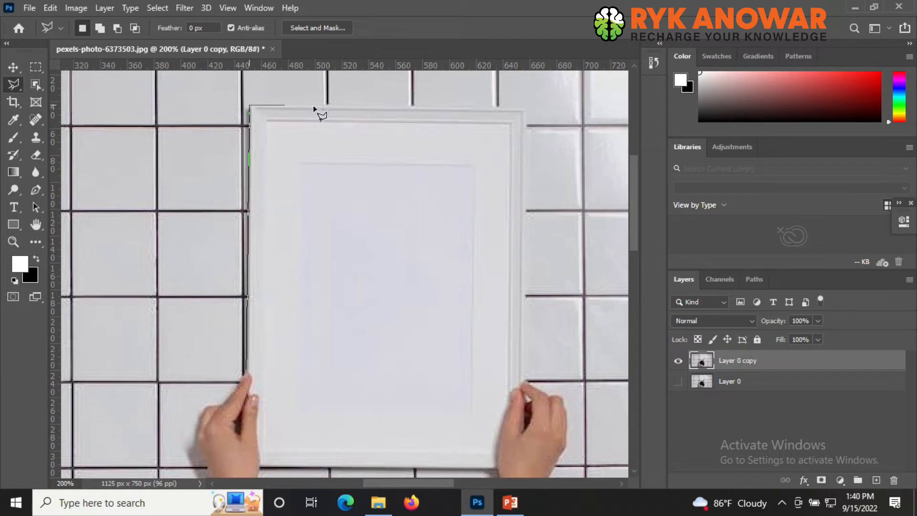
pyautogui.click(526, 109)
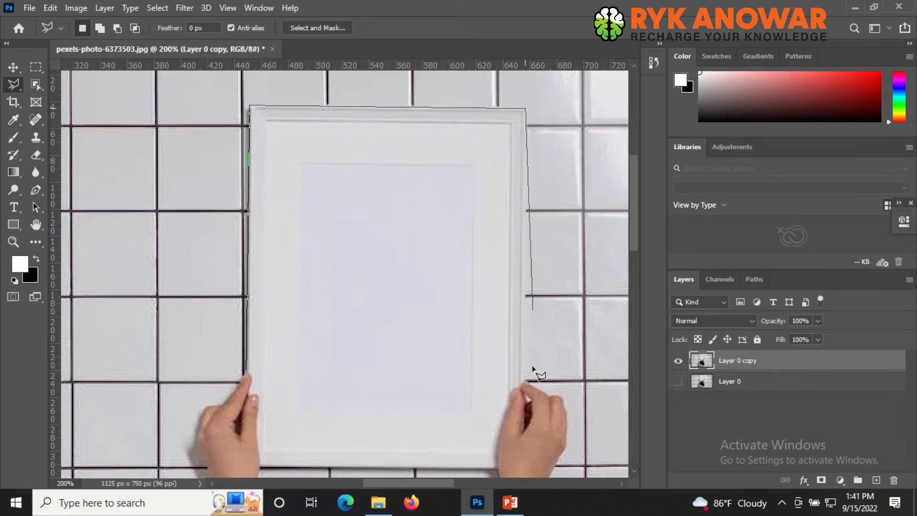
pyautogui.click(522, 377)
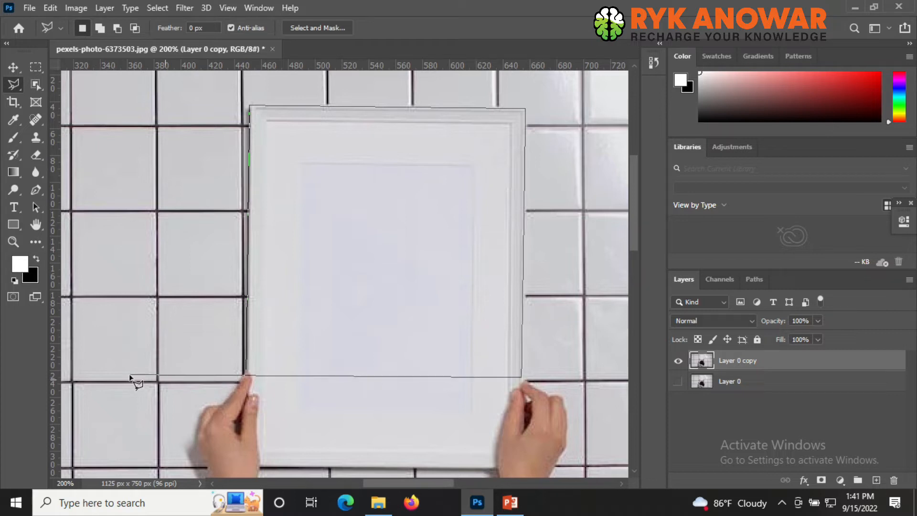
pyautogui.click(248, 371)
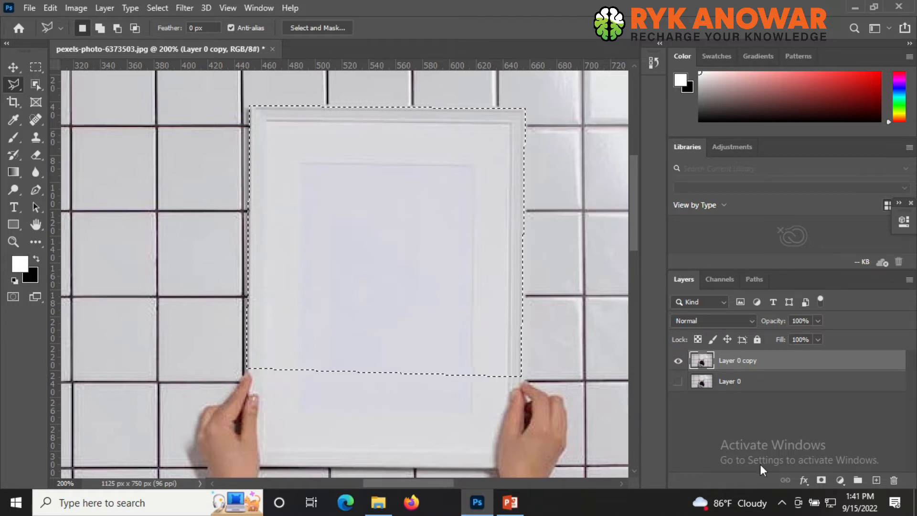
# - Copy the selected frame area onto a new layer, deselect, and briefly hide the photo copy to check it
pyautogui.hotkey('ctrl', 'shift', 'alt', 'n')
pyautogui.hotkey('ctrl', 'd')
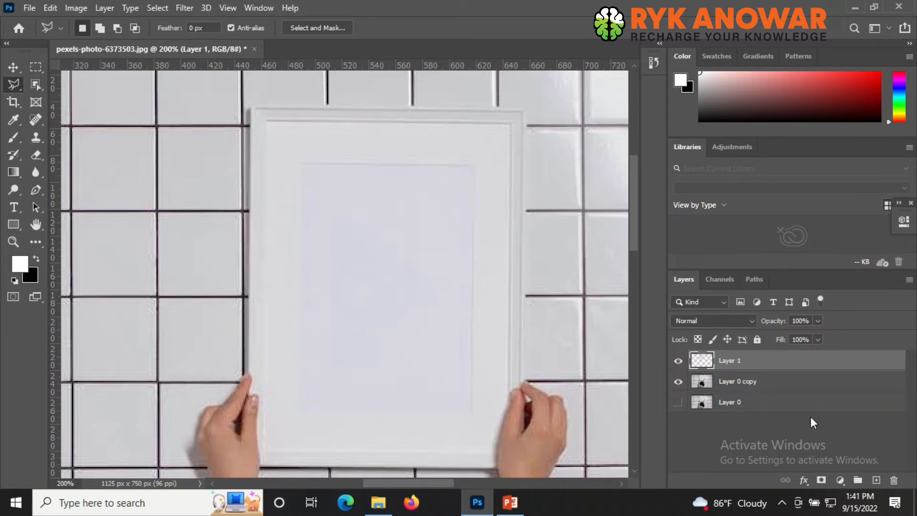
pyautogui.click(678, 382)
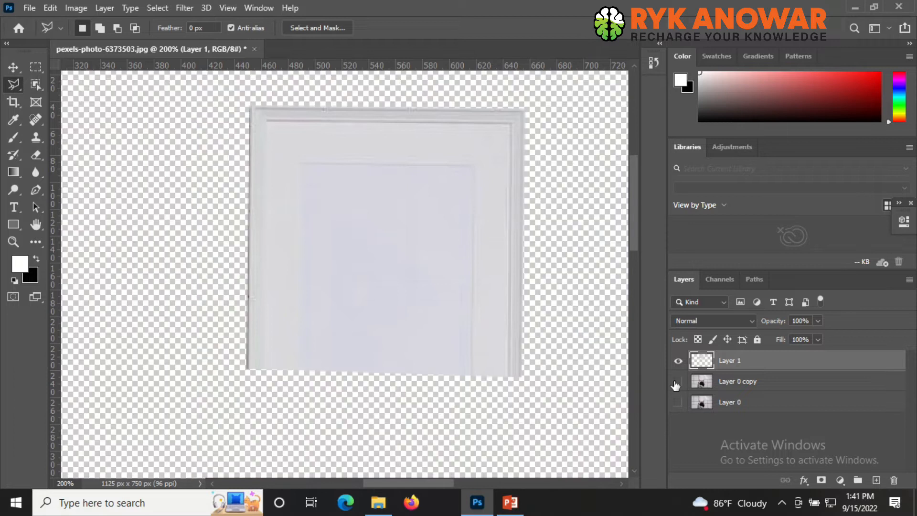
pyautogui.click(677, 383)
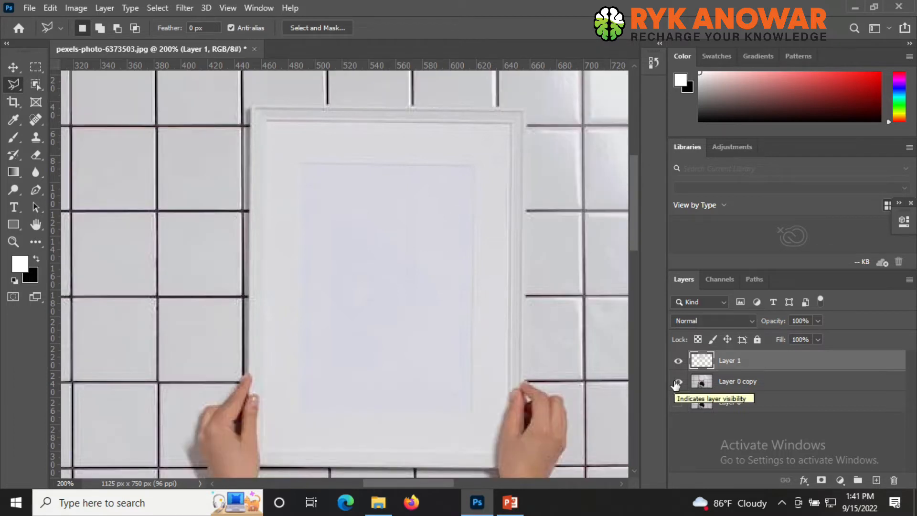
# - Flip the new frame layer vertically with Free Transform
pyautogui.hotkey('ctrl', 't')
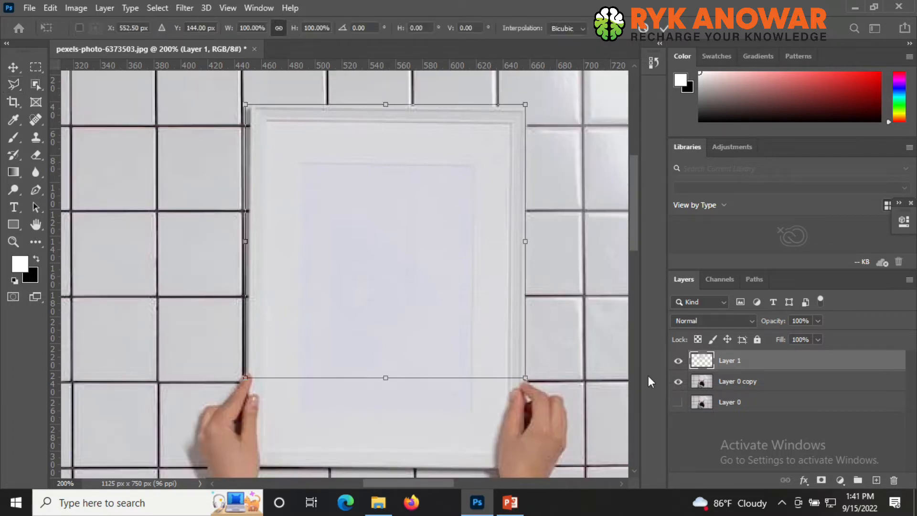
pyautogui.rightClick(453, 180)
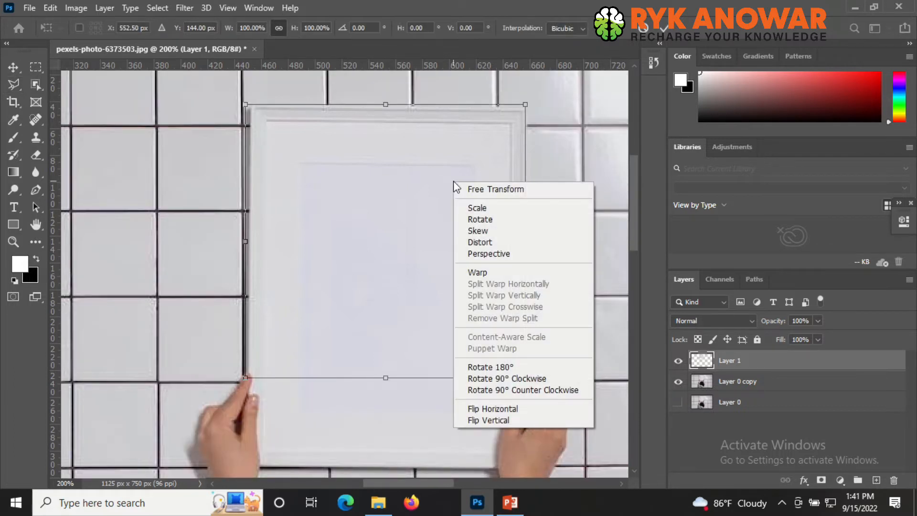
pyautogui.click(525, 420)
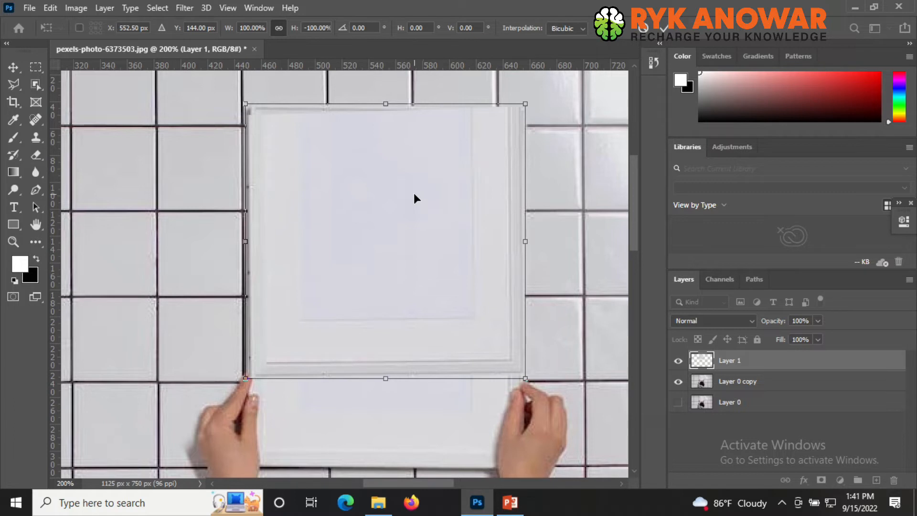
# - Nudge the flipped frame copy down to about Y 215 px so it covers the hands, and apply the transform
pyautogui.press('Down')
pyautogui.press('Down')
pyautogui.press('Down')
pyautogui.press('Down')
pyautogui.press('Down')
pyautogui.press('Down')
pyautogui.press('Down')
pyautogui.press('Down')
pyautogui.press('Down')
pyautogui.press('Down')
pyautogui.press('Down')
pyautogui.press('Down')
pyautogui.press('Down')
pyautogui.press('Down')
pyautogui.press('Down')
pyautogui.press('Down')
pyautogui.press('Down')
pyautogui.press('Down')
pyautogui.press('Down')
pyautogui.press('Down')
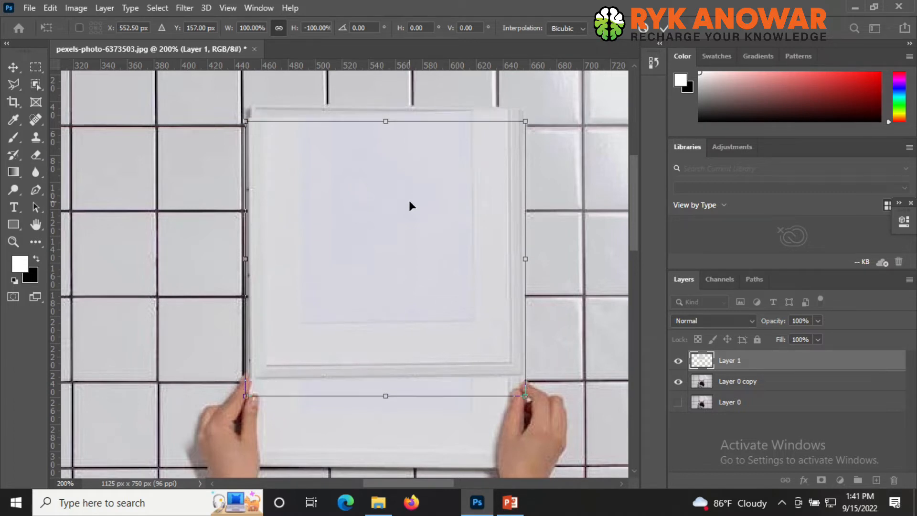
pyautogui.press('Down')
pyautogui.press('Down')
pyautogui.press('Down')
pyautogui.press('Down')
pyautogui.press('Down')
pyautogui.press('Down')
pyautogui.press('Down')
pyautogui.press('Down')
pyautogui.press('Down')
pyautogui.press('Down')
pyautogui.press('Down')
pyautogui.press('Down')
pyautogui.press('Down')
pyautogui.press('Down')
pyautogui.press('Down')
pyautogui.press('Down')
pyautogui.press('Down')
pyautogui.press('Down')
pyautogui.press('Down')
pyautogui.press('Down')
pyautogui.scroll(-2, 411, 224)
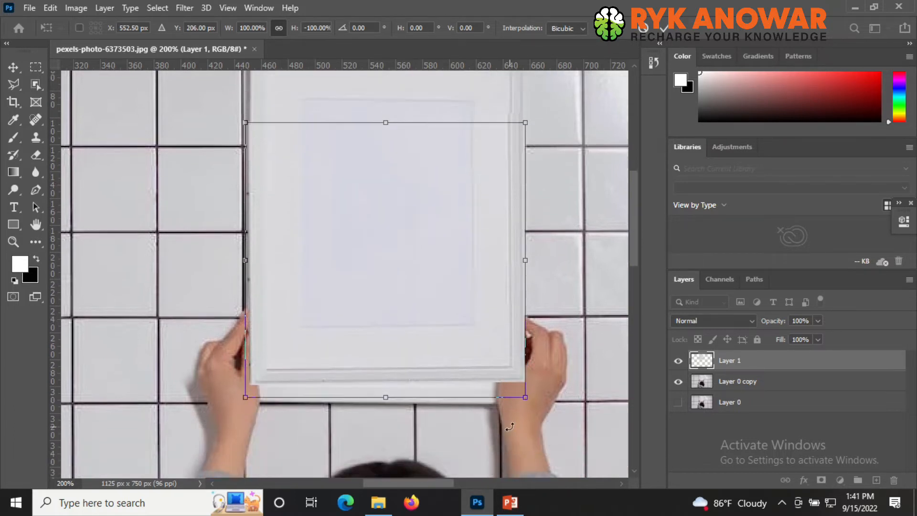
pyautogui.press('Down')
pyautogui.press('Down')
pyautogui.press('Down')
pyautogui.press('Down')
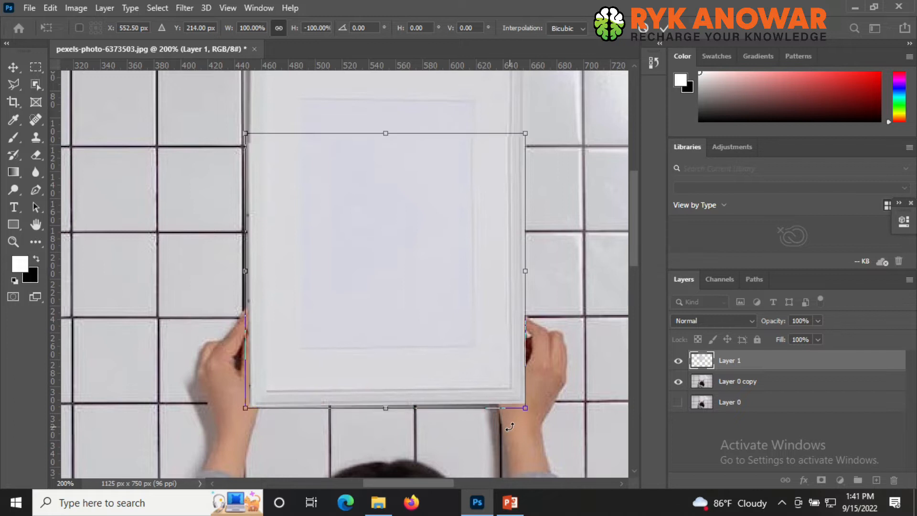
pyautogui.press('Down')
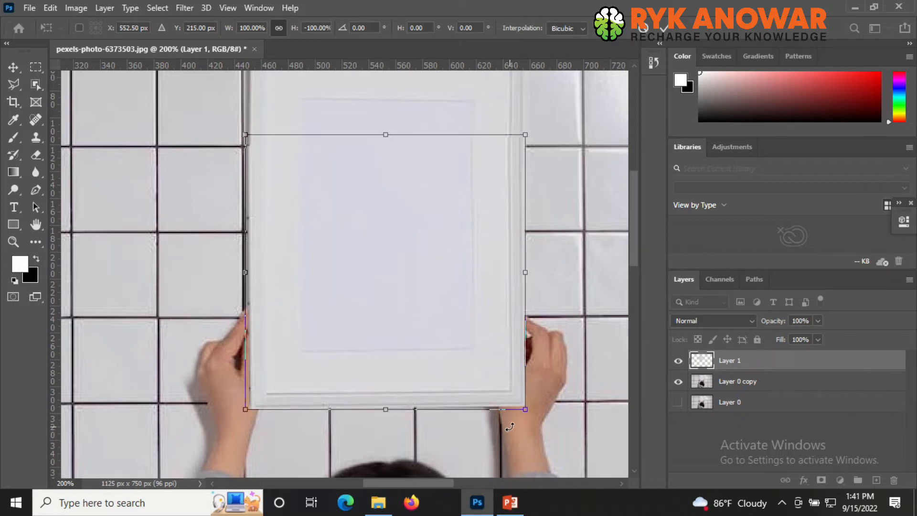
pyautogui.press('Return')
pyautogui.press('l')
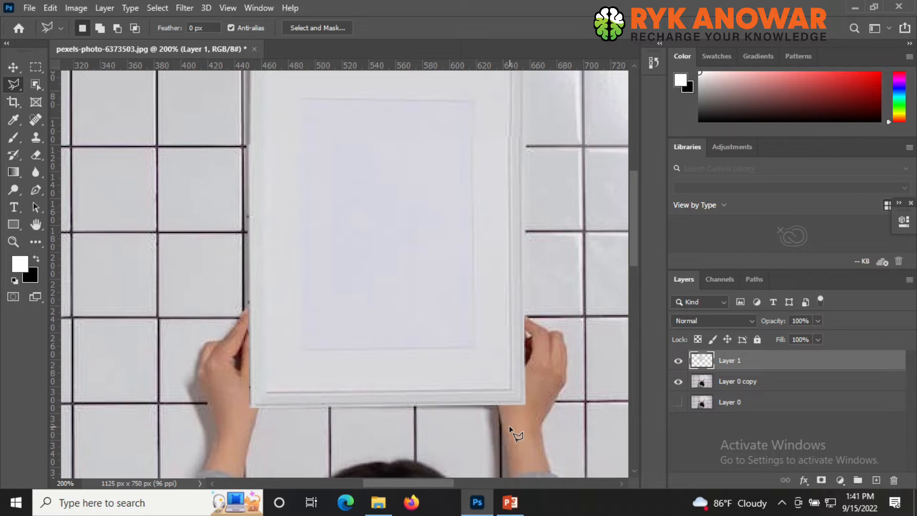
pyautogui.scroll(1, 516, 385)
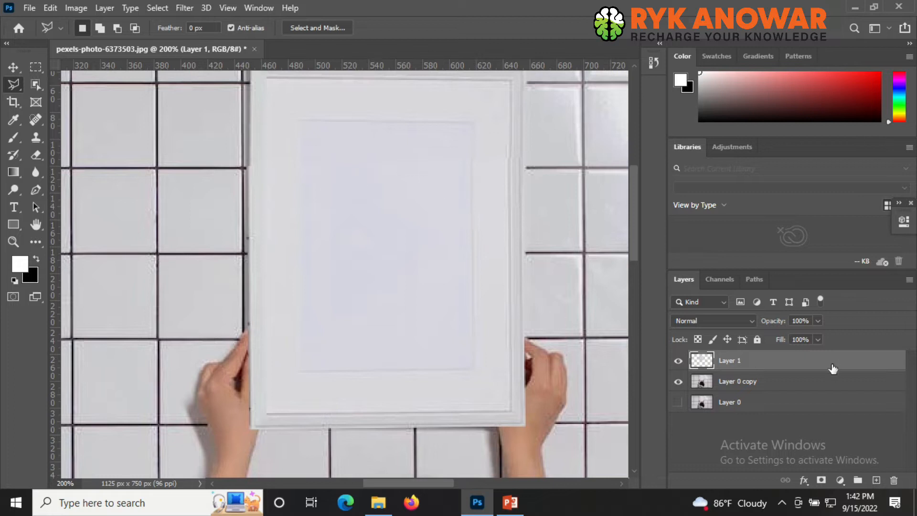
# - Warp the frame copy with a vertical warp split, adjusting its top corners to line up with the frame edges
pyautogui.hotkey('ctrl', 't')
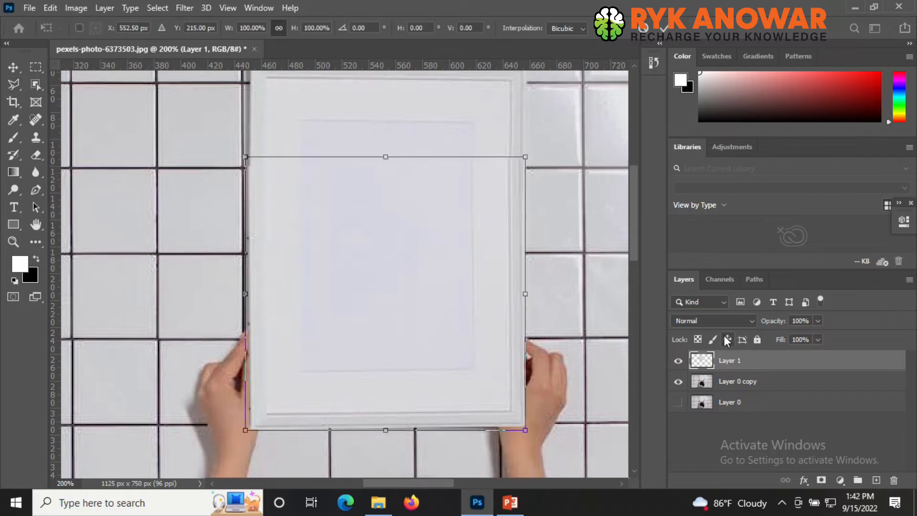
pyautogui.rightClick(364, 172)
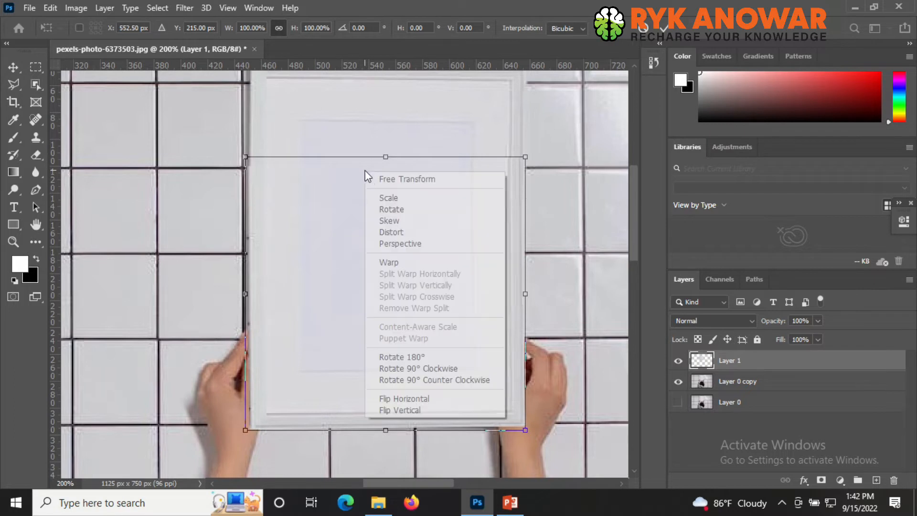
pyautogui.click(399, 266)
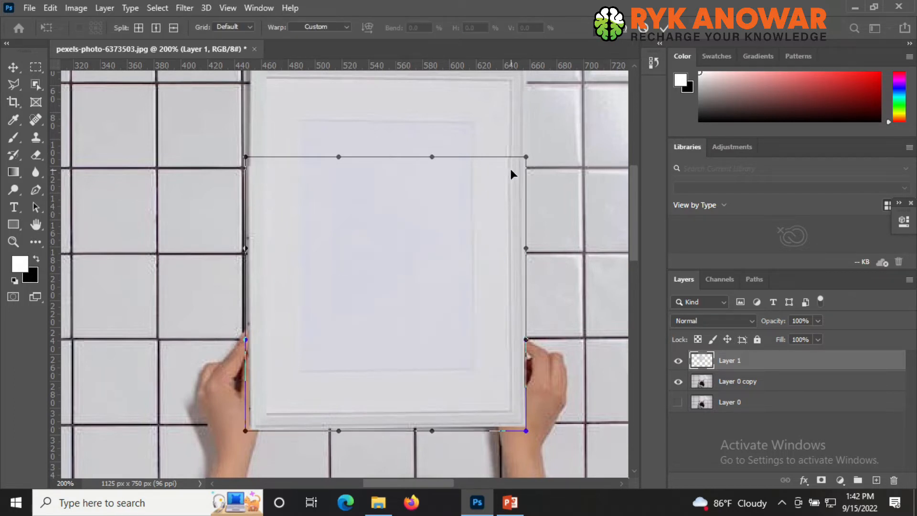
pyautogui.click(158, 29)
pyautogui.click(261, 197)
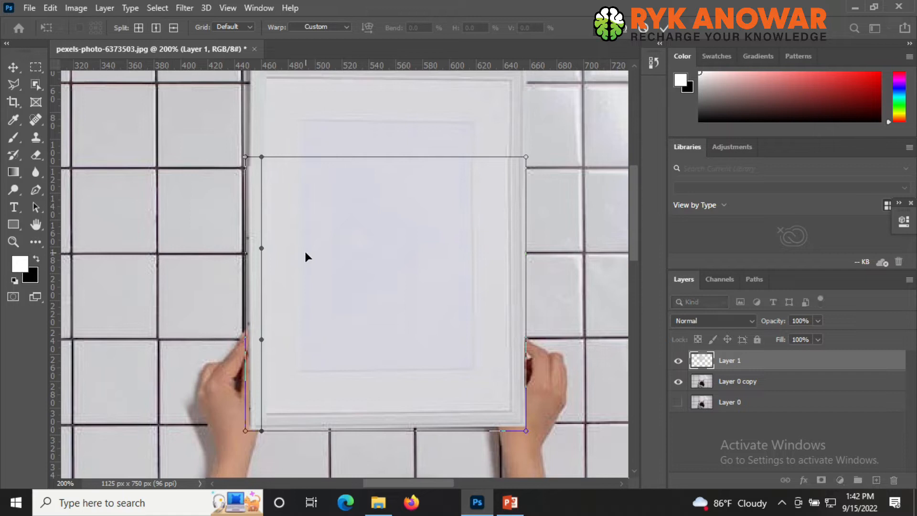
pyautogui.press('Right')
pyautogui.press('Right')
pyautogui.press('Right')
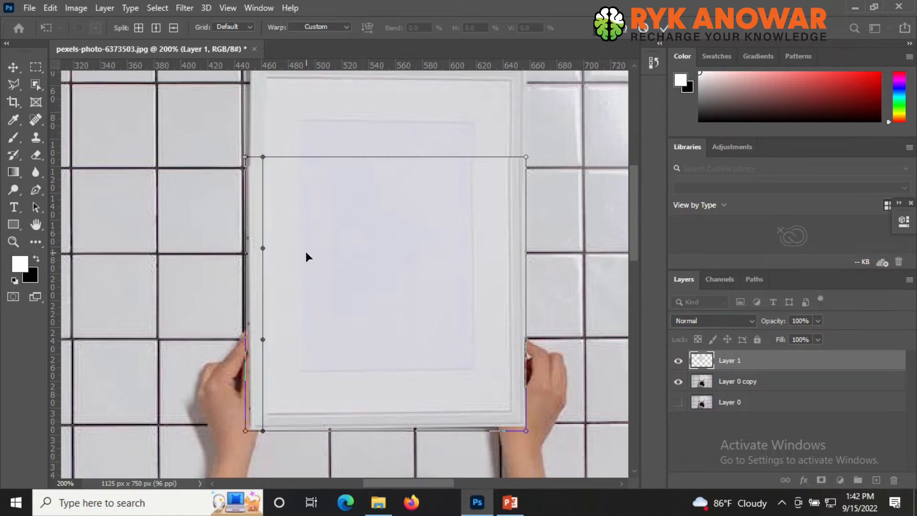
pyautogui.click(245, 157)
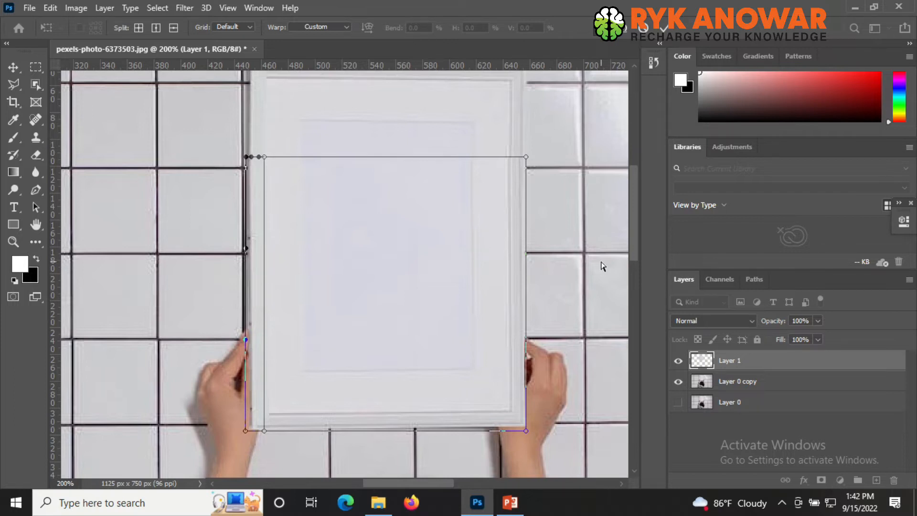
pyautogui.click(526, 157)
pyautogui.moveTo(526, 158); pyautogui.dragTo(527, 157)
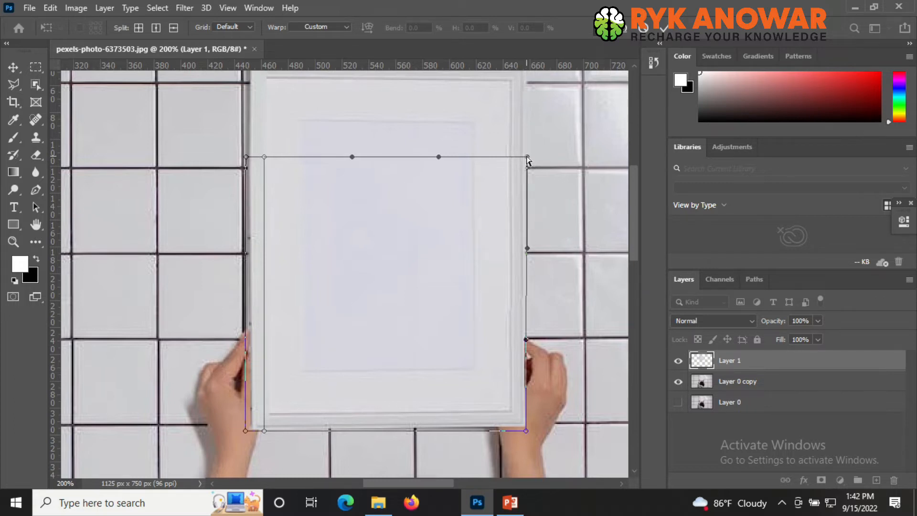
pyautogui.press('Return')
pyautogui.press('l')
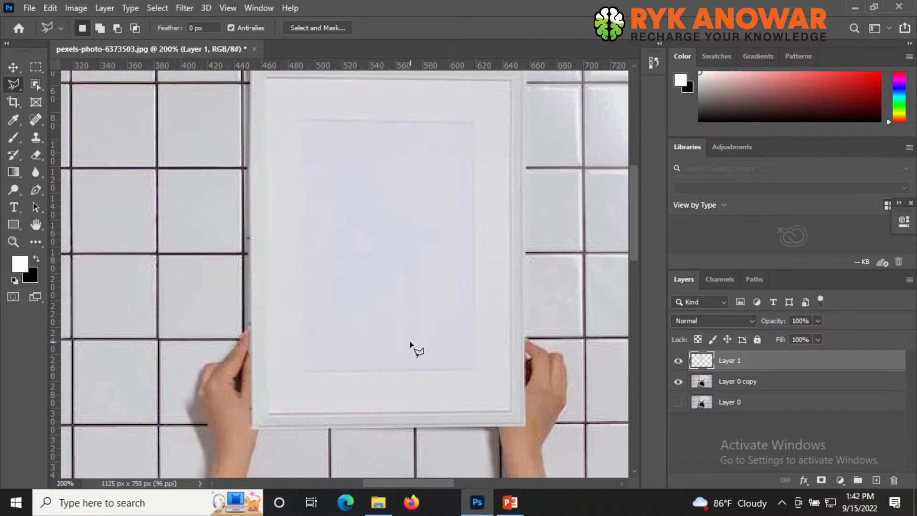
# - Trace a polygonal lasso selection around the entire frame outline
pyautogui.scroll(1, 436, 344)
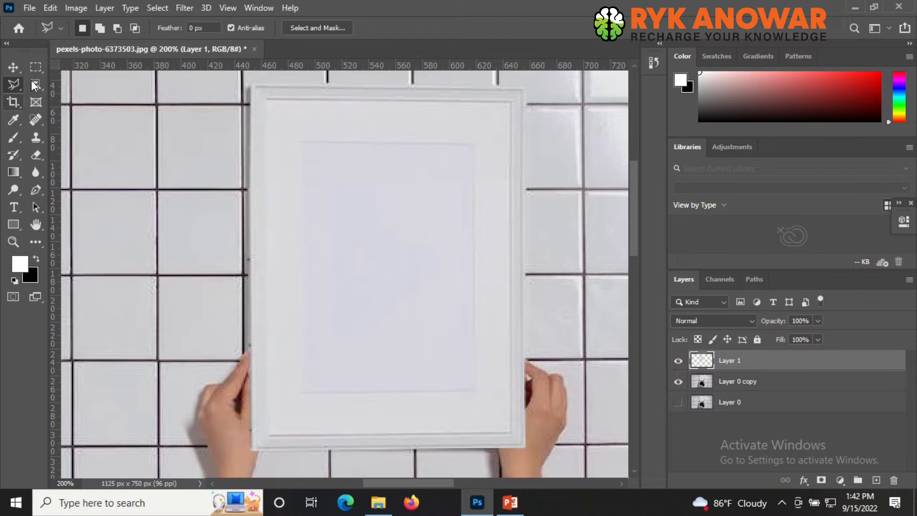
pyautogui.rightClick(18, 86)
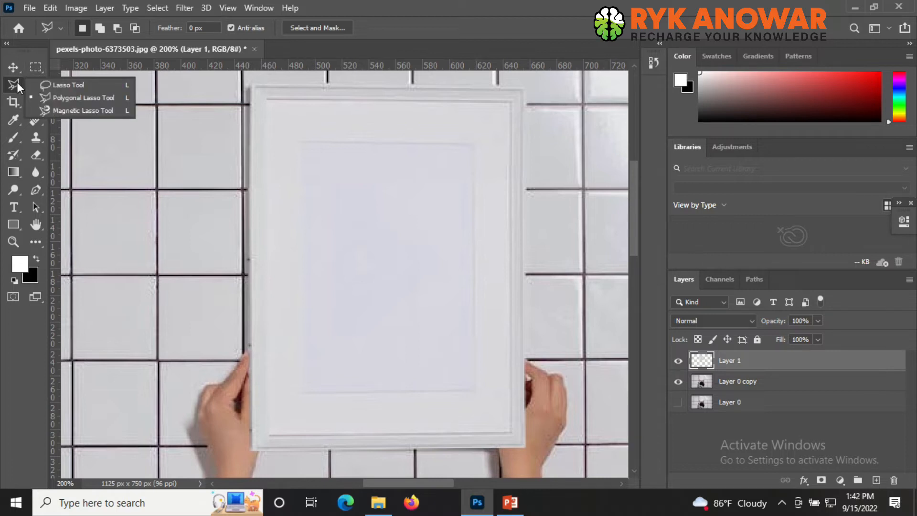
pyautogui.click(58, 98)
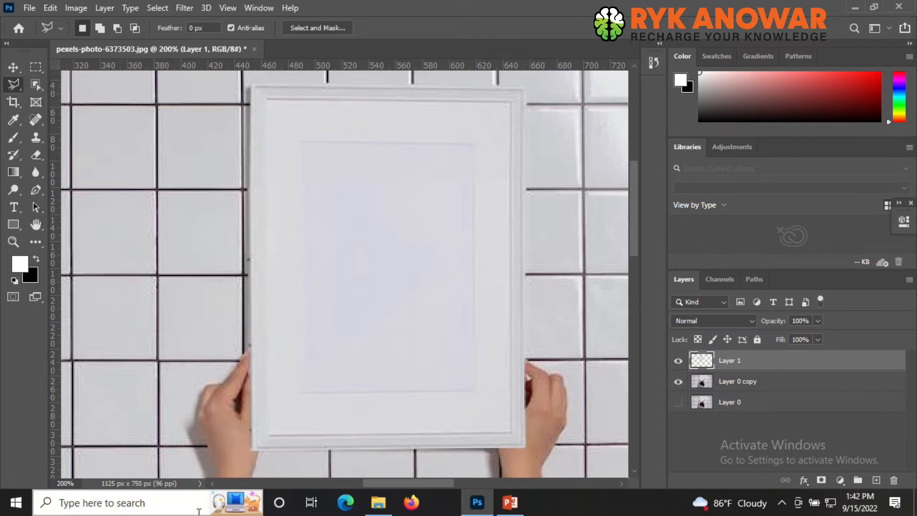
pyautogui.click(249, 450)
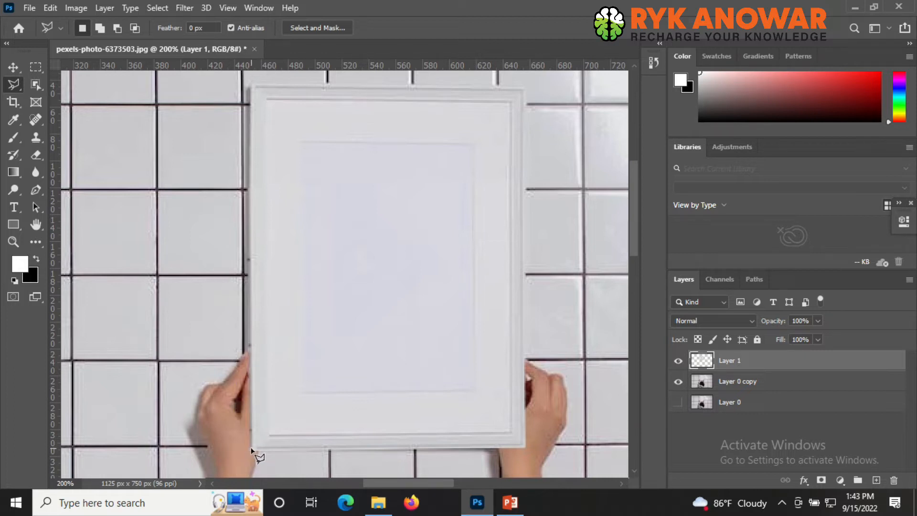
pyautogui.click(250, 86)
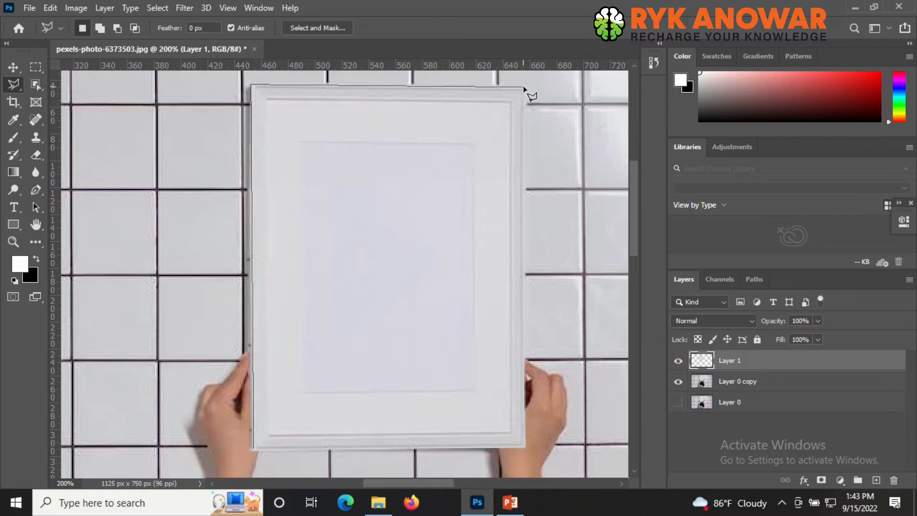
pyautogui.click(525, 89)
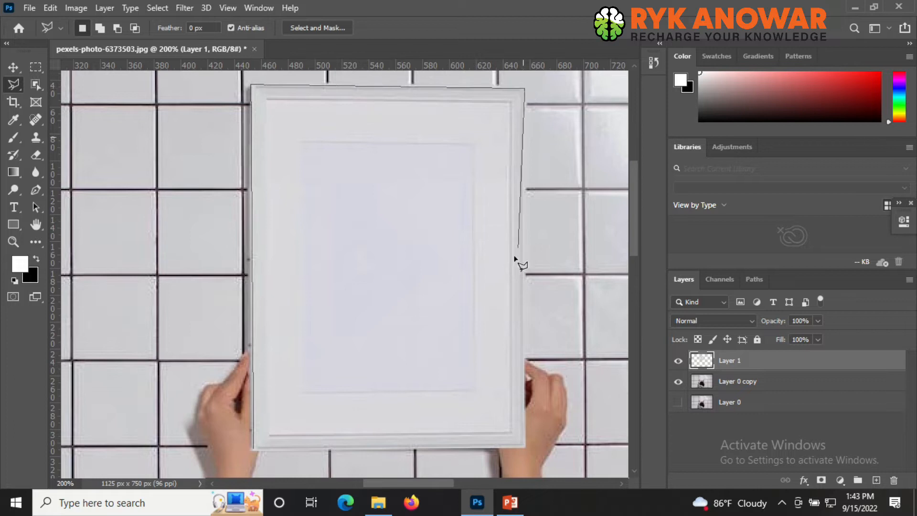
pyautogui.click(525, 448)
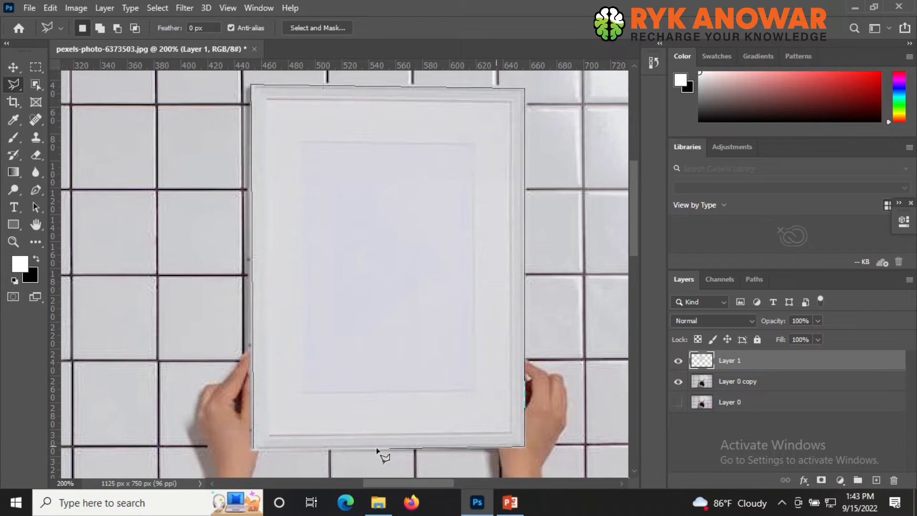
pyautogui.doubleClick(254, 449)
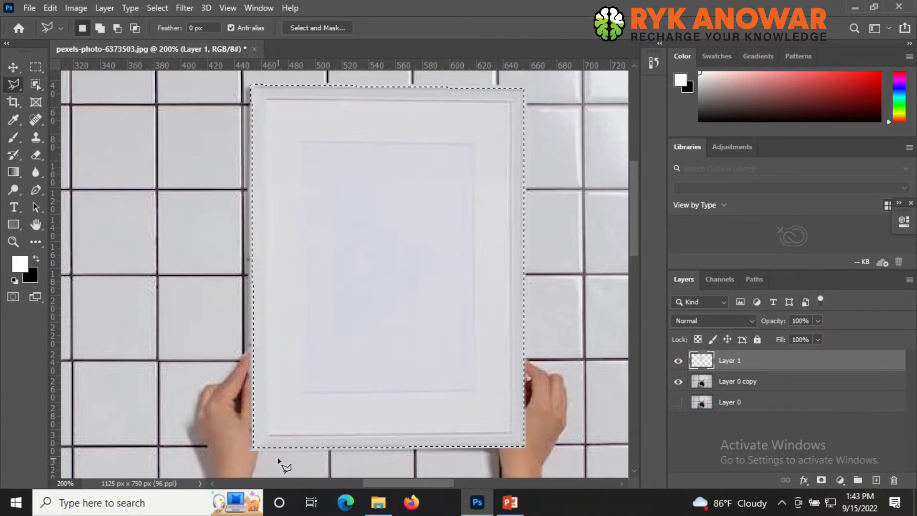
# - Copy the merged frame area onto a new empty layer and deselect
pyautogui.click(679, 401)
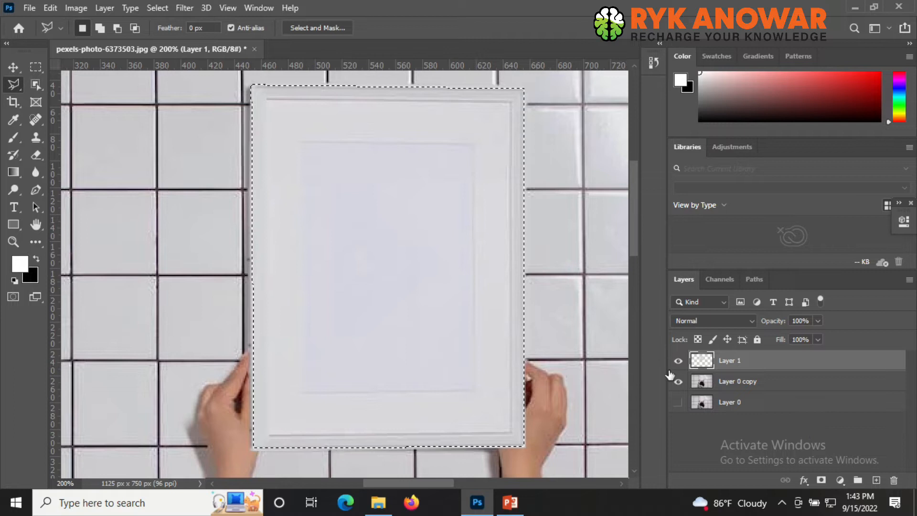
pyautogui.click(679, 360)
pyautogui.click(678, 361)
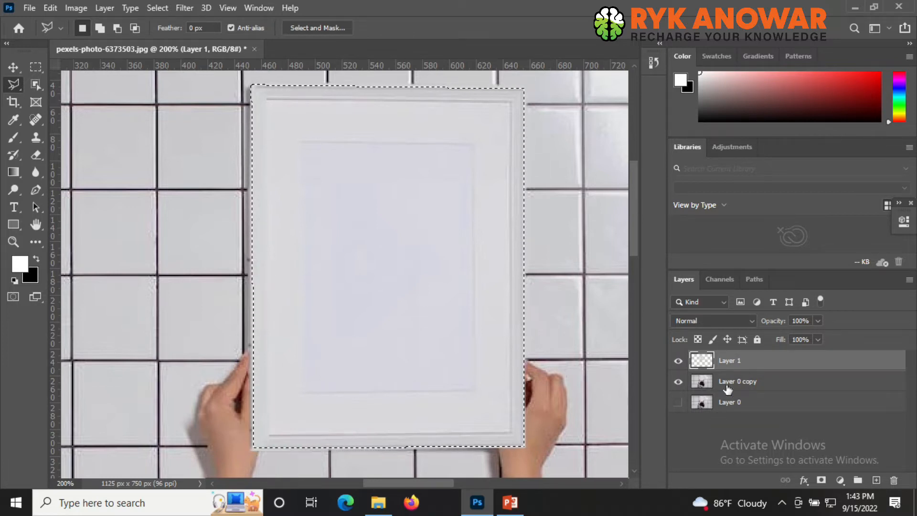
pyautogui.click(678, 382)
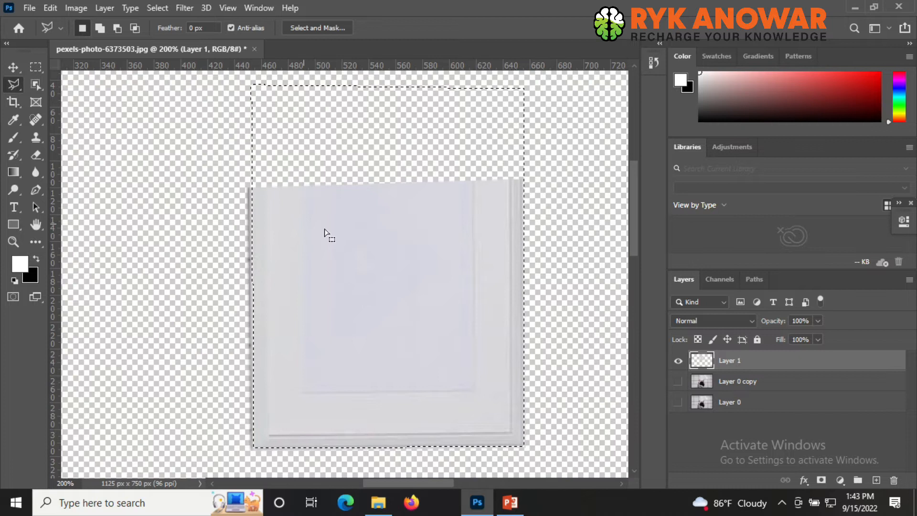
pyautogui.click(678, 382)
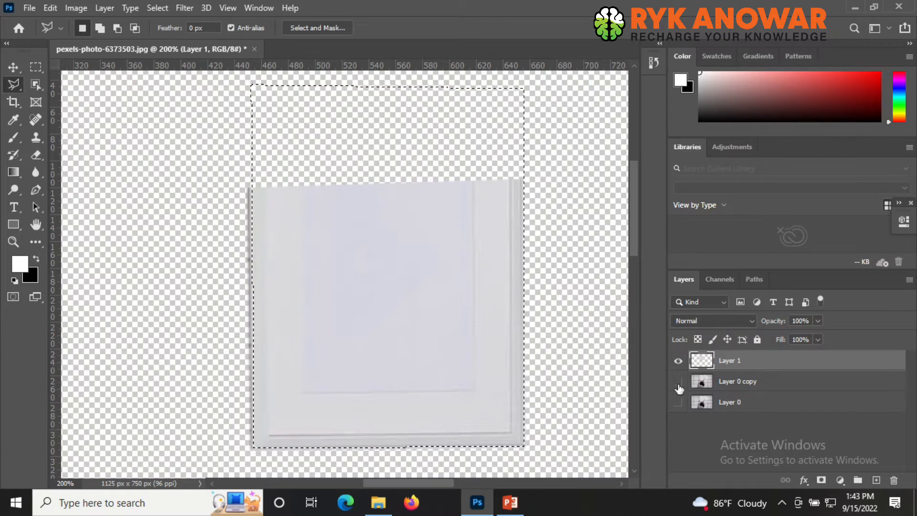
pyautogui.click(50, 8)
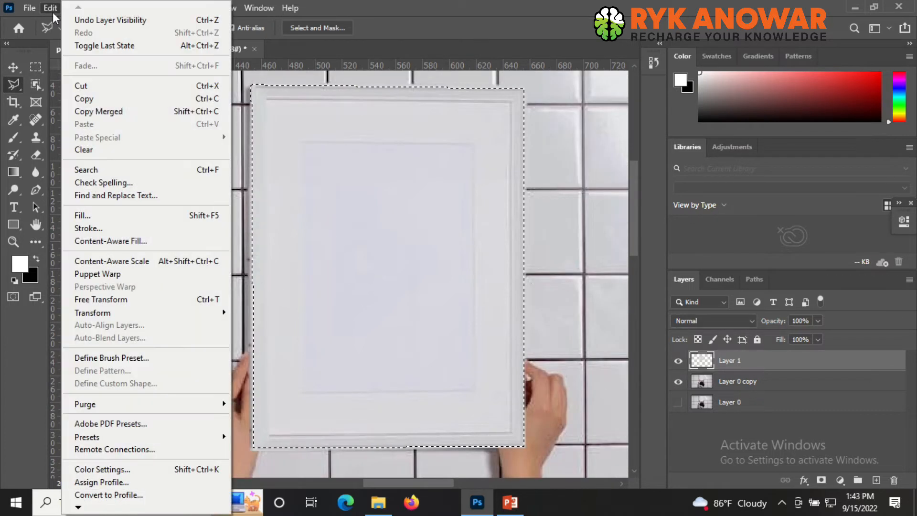
pyautogui.click(142, 108)
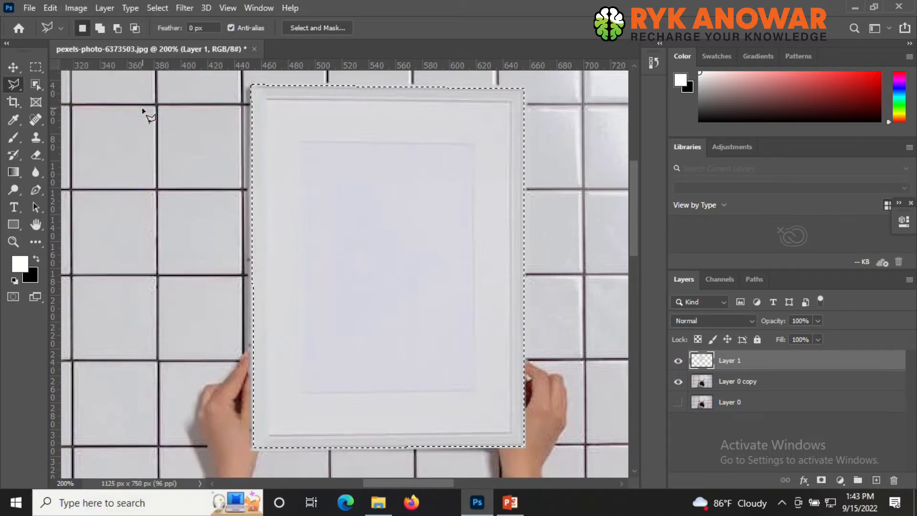
pyautogui.click(877, 481)
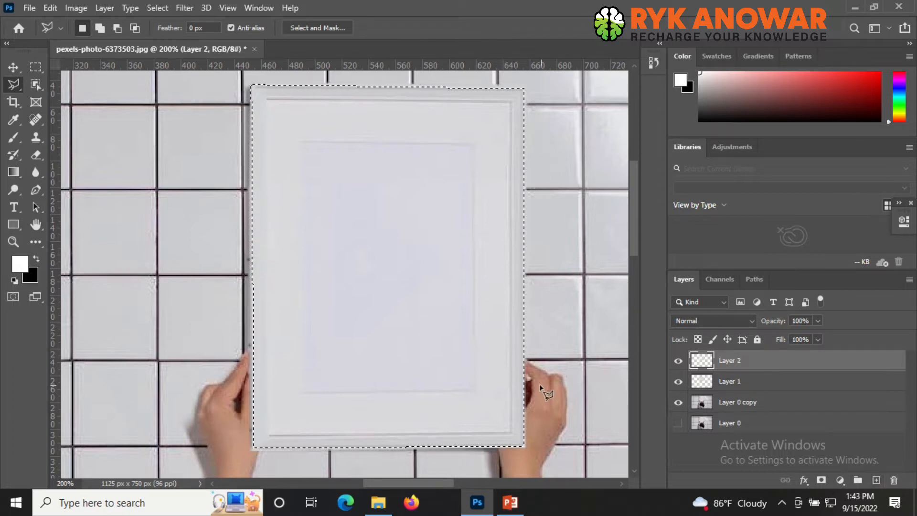
pyautogui.hotkey('ctrl', 'd')
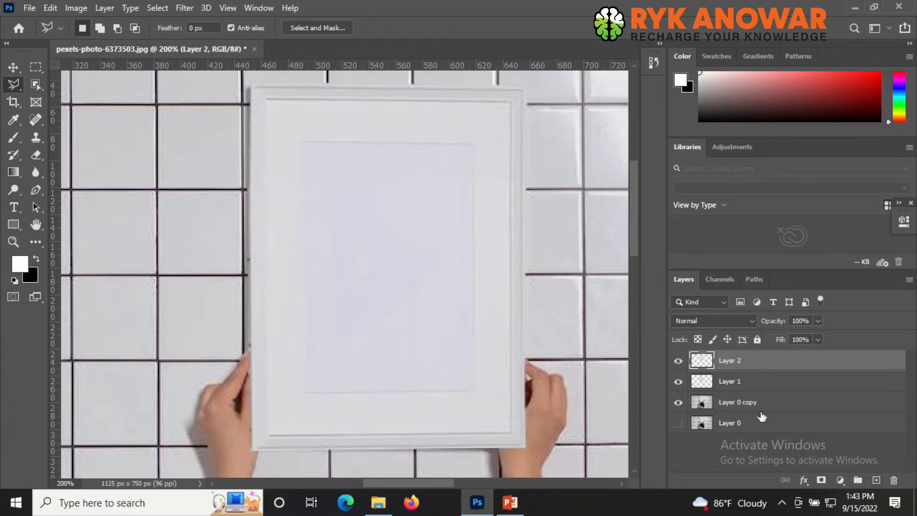
# - Inspect the merged frame layer on its own, then hide it and select the photo copy layer
pyautogui.click(678, 381)
pyautogui.click(679, 402)
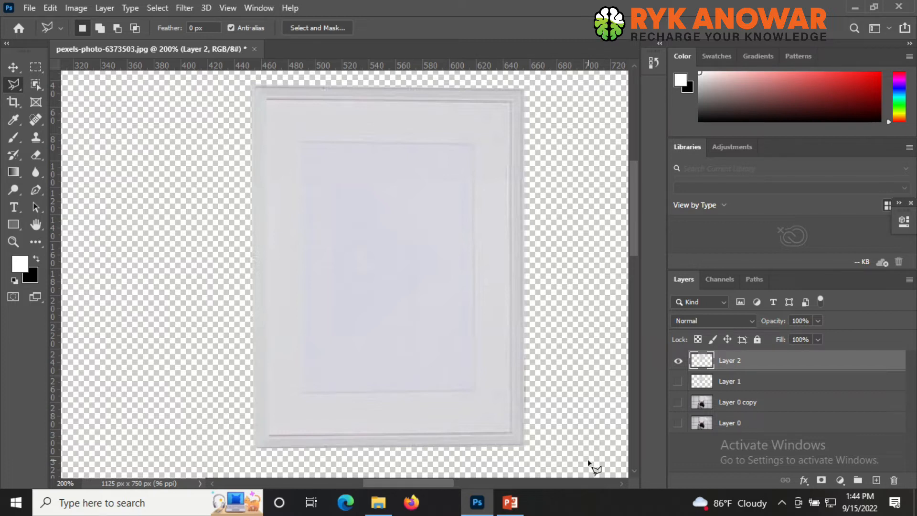
pyautogui.hotkey('ctrl', '-')
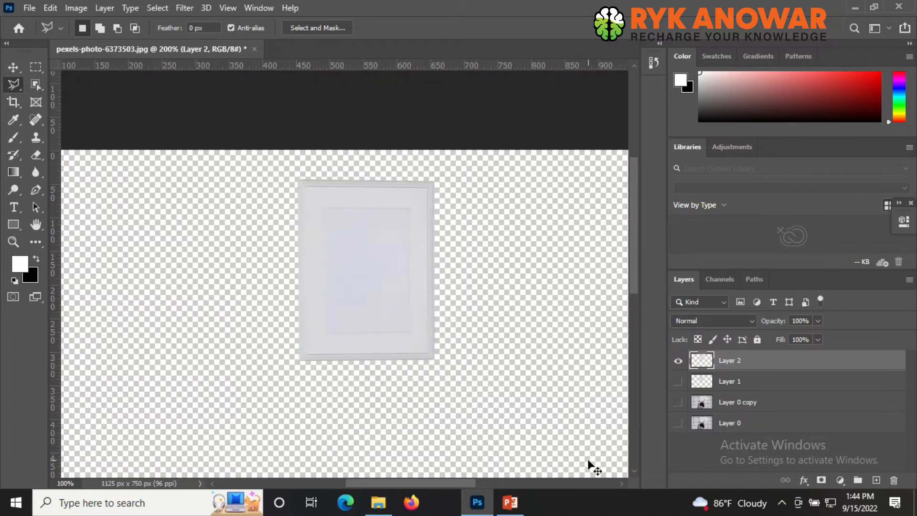
pyautogui.click(678, 361)
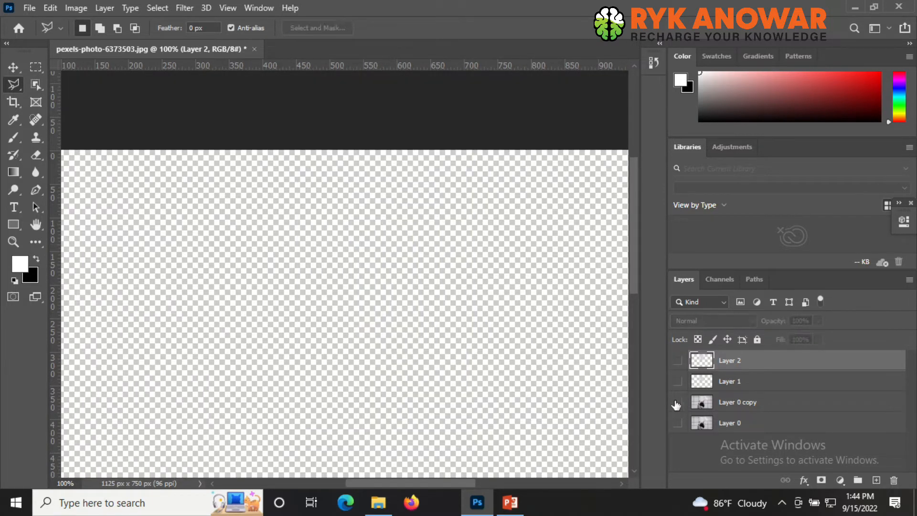
pyautogui.click(678, 382)
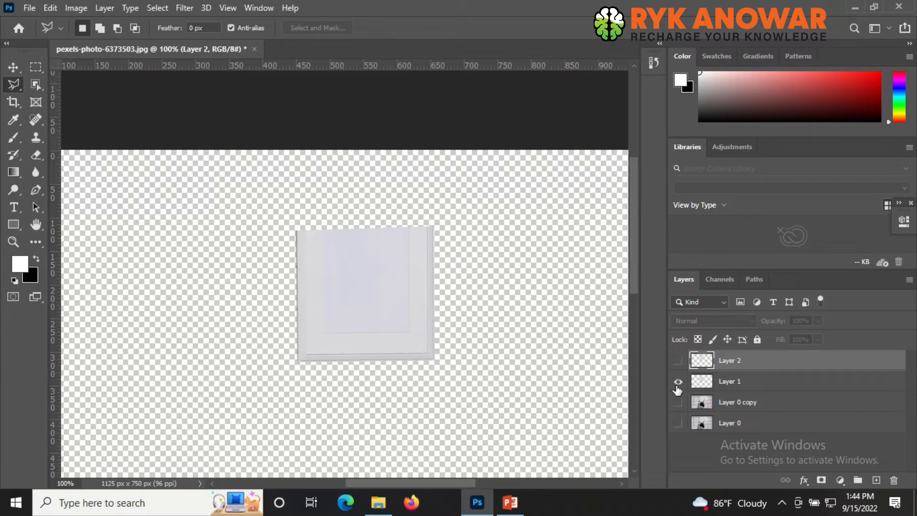
pyautogui.click(677, 402)
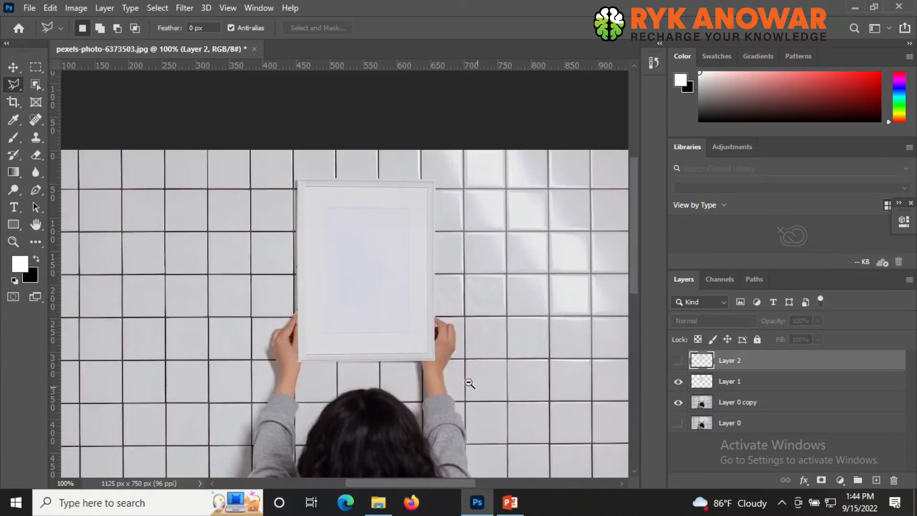
pyautogui.hotkey('ctrl', '-')
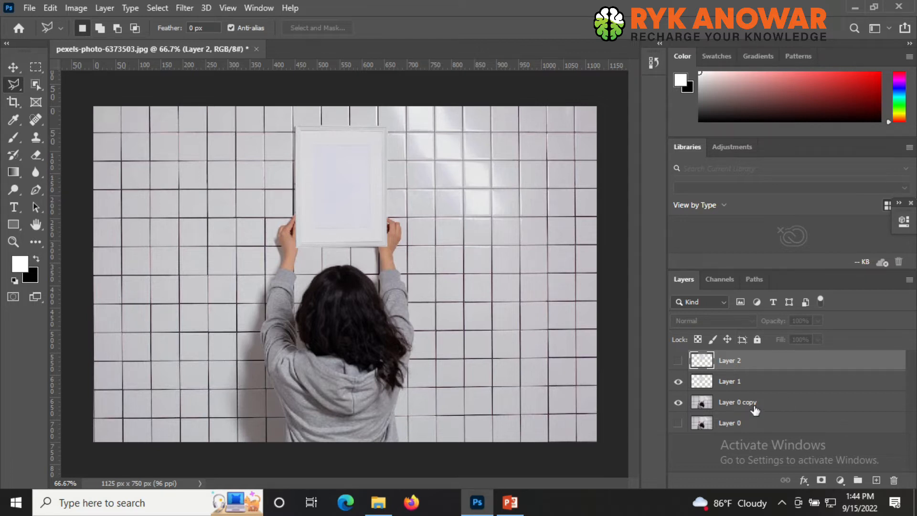
pyautogui.click(738, 406)
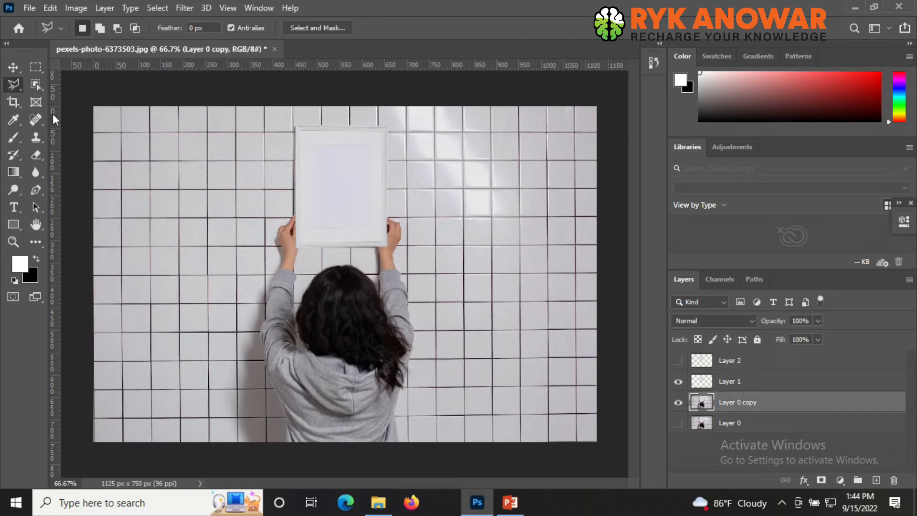
pyautogui.click(34, 67)
pyautogui.moveTo(53, 101); pyautogui.dragTo(248, 433)
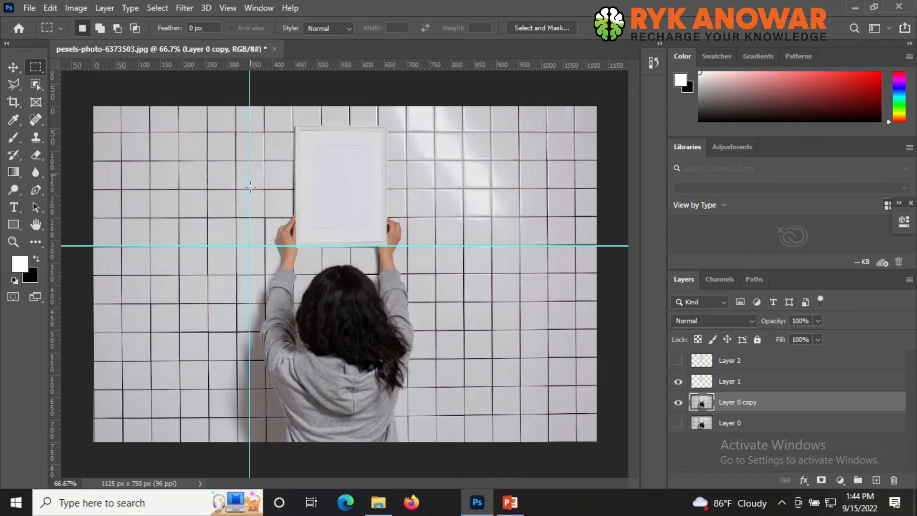
pyautogui.click(228, 6)
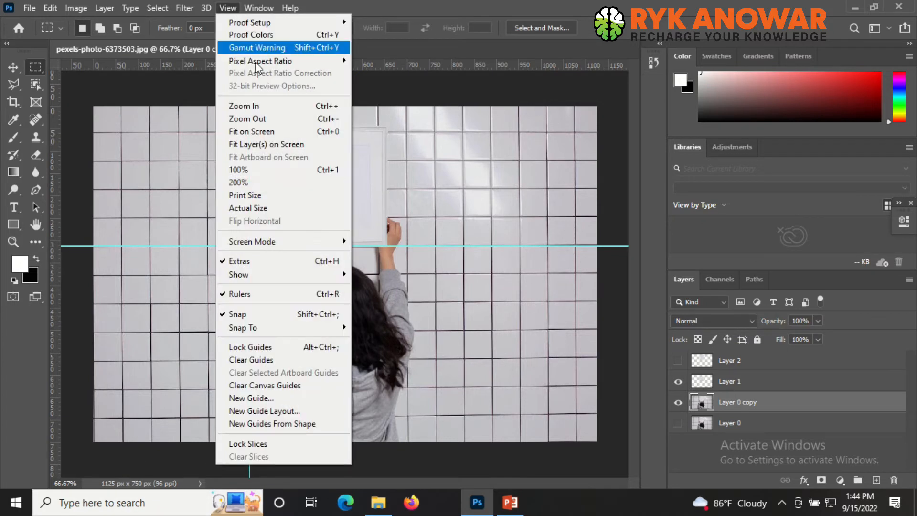
pyautogui.click(276, 361)
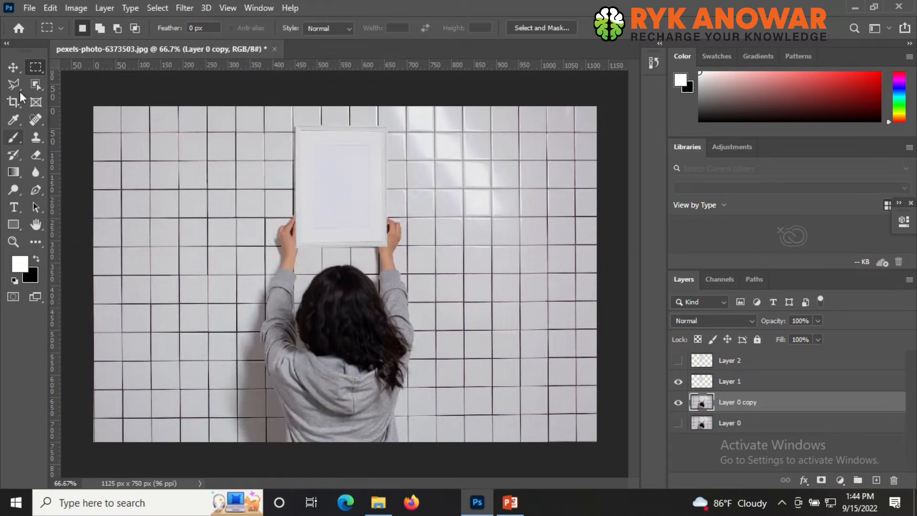
# - Select a strip of tiled wall at the photo's left edge with the Rectangular Marquee and copy it to a new layer
pyautogui.rightClick(32, 69)
pyautogui.click(87, 68)
pyautogui.moveTo(93, 106); pyautogui.dragTo(223, 442)
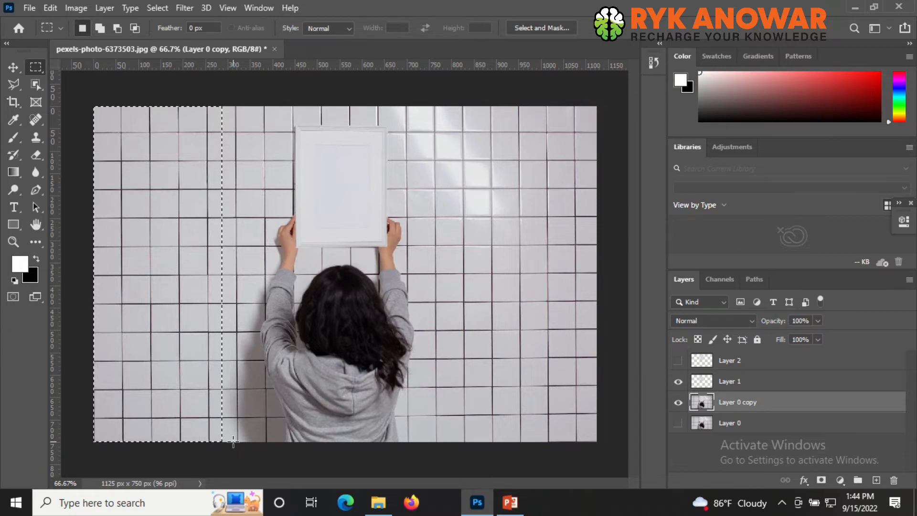
pyautogui.hotkey('ctrl', 'j')
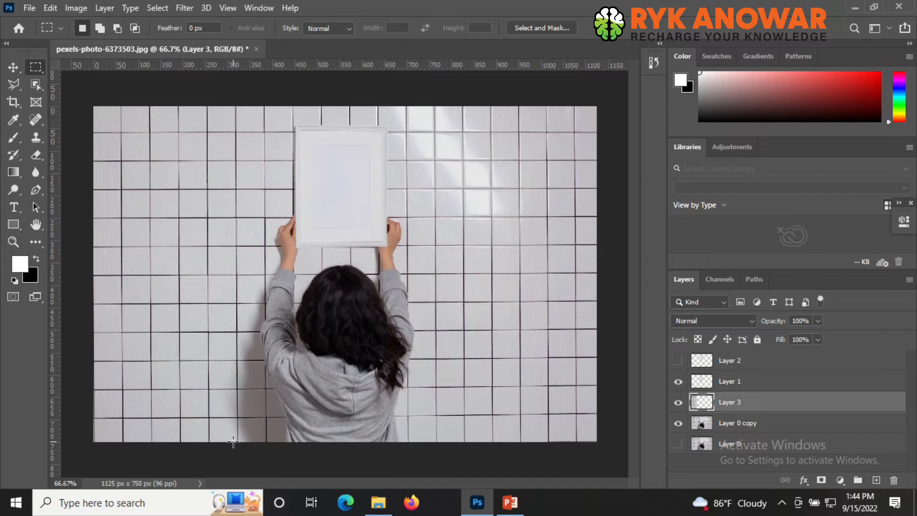
# - Duplicate the wall strip layer and move the copy right over the person, nudging it up to align the tiles
pyautogui.hotkey('ctrl', 'j')
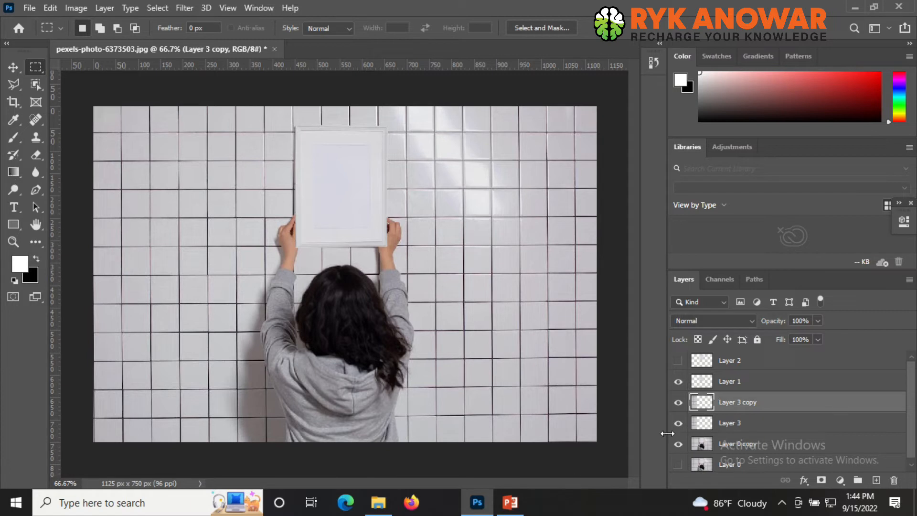
pyautogui.click(14, 71)
pyautogui.moveTo(160, 299); pyautogui.dragTo(294, 323)
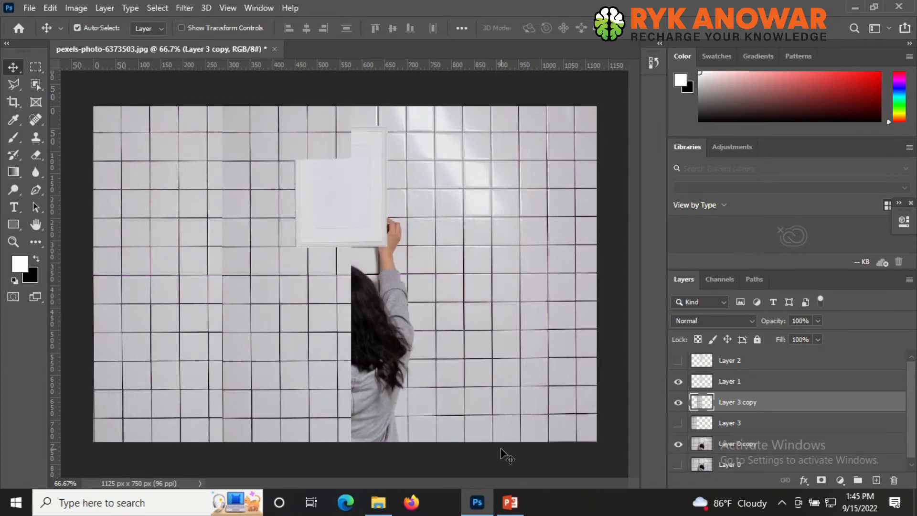
pyautogui.press('Up')
pyautogui.press('Up')
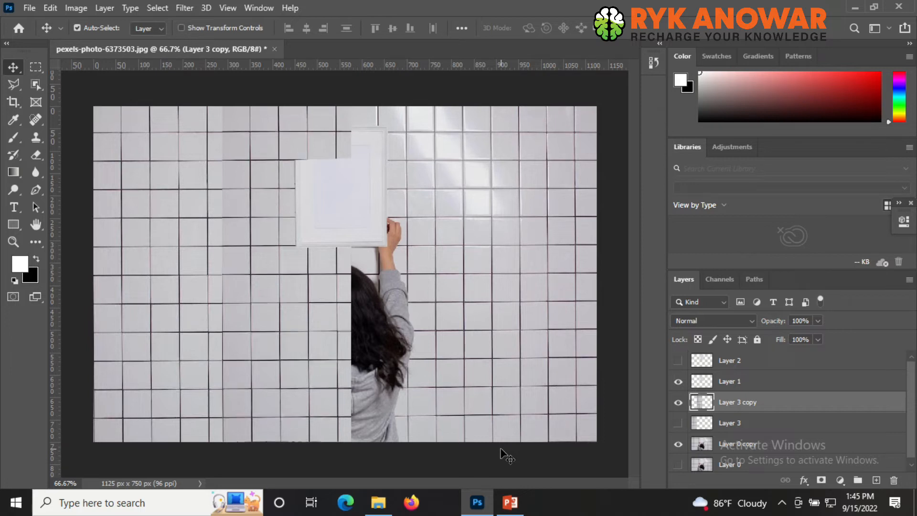
pyautogui.press('Up')
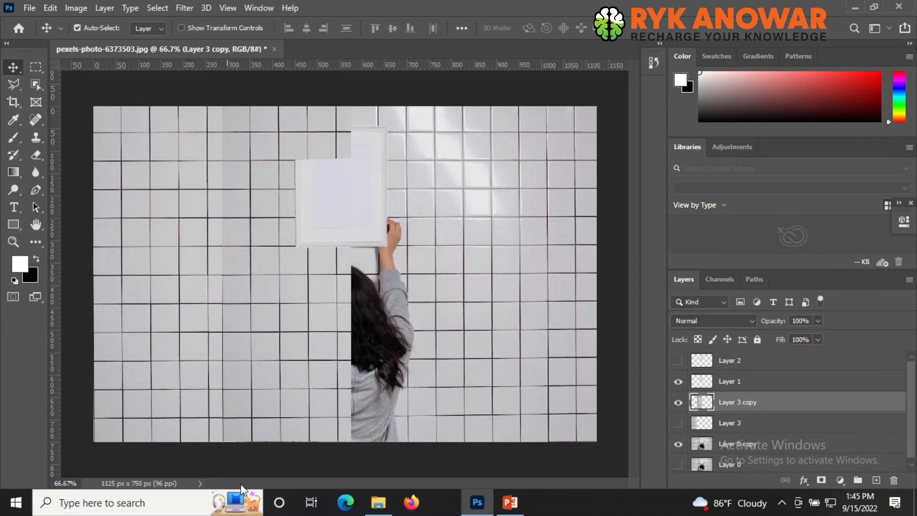
# - Shift the wall strip copy left to cover more of the person and nudge it to line up the tile grid
pyautogui.scroll(1, 276, 336)
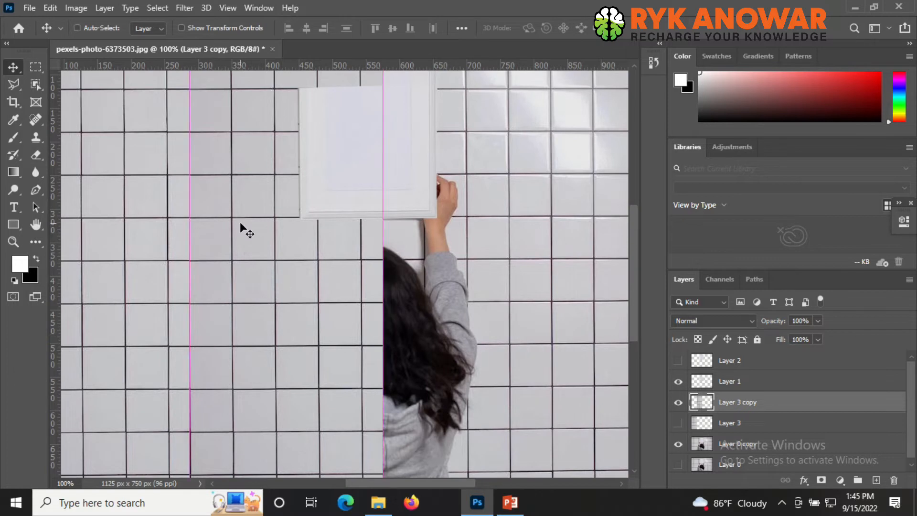
pyautogui.keyDown('alt'); pyautogui.click(263, 305); pyautogui.keyUp('alt')
pyautogui.moveTo(289, 340); pyautogui.dragTo(233, 330)
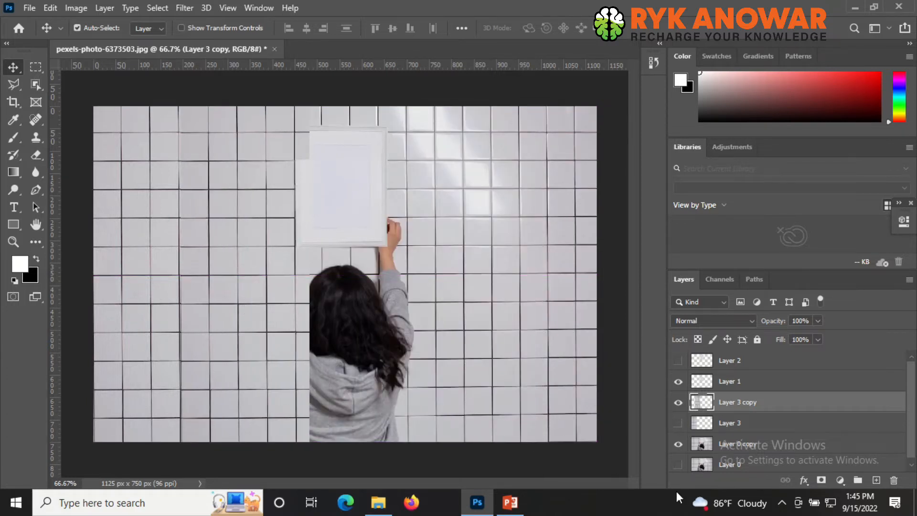
pyautogui.press('Left')
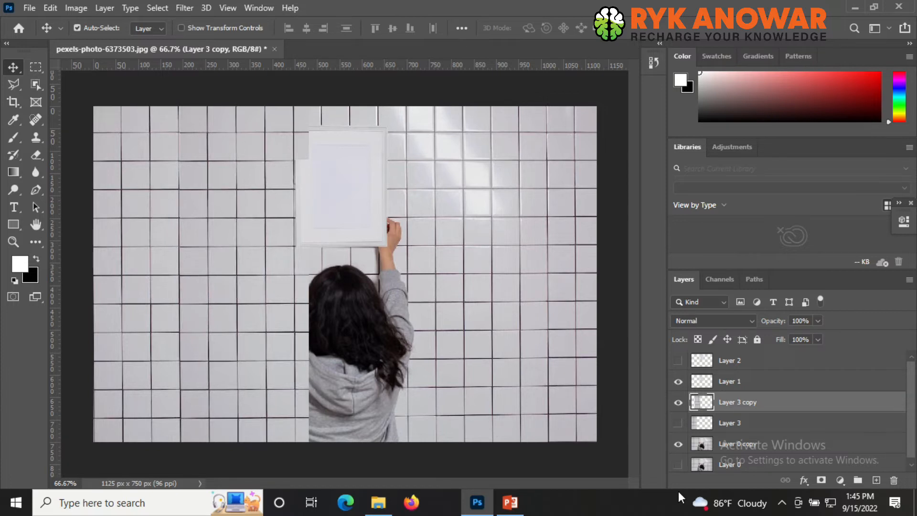
pyautogui.press('Up')
pyautogui.press('Up')
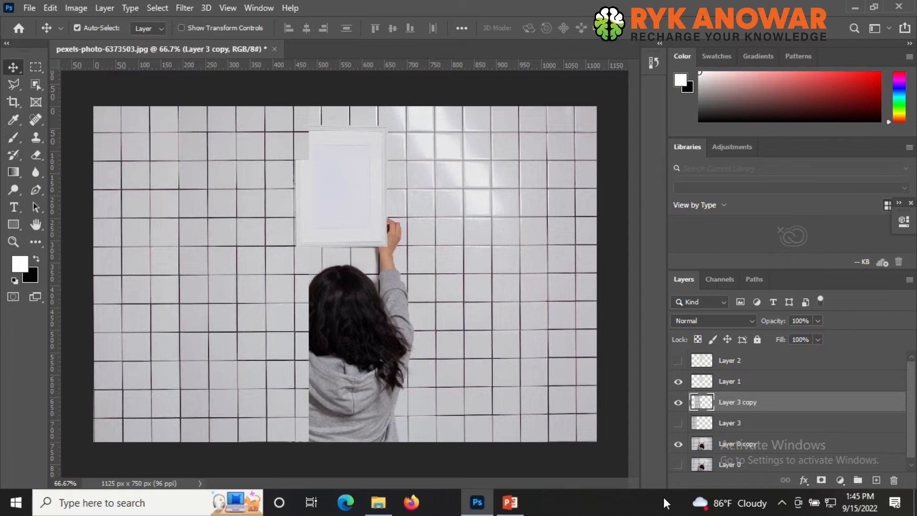
# - Zoom in closely on the patched tile seams to check the grid alignment, then return to the full view
pyautogui.keyDown('ctrl'); pyautogui.click(250, 283); pyautogui.keyUp('ctrl')
pyautogui.moveTo(252, 213); pyautogui.dragTo(257, 258)
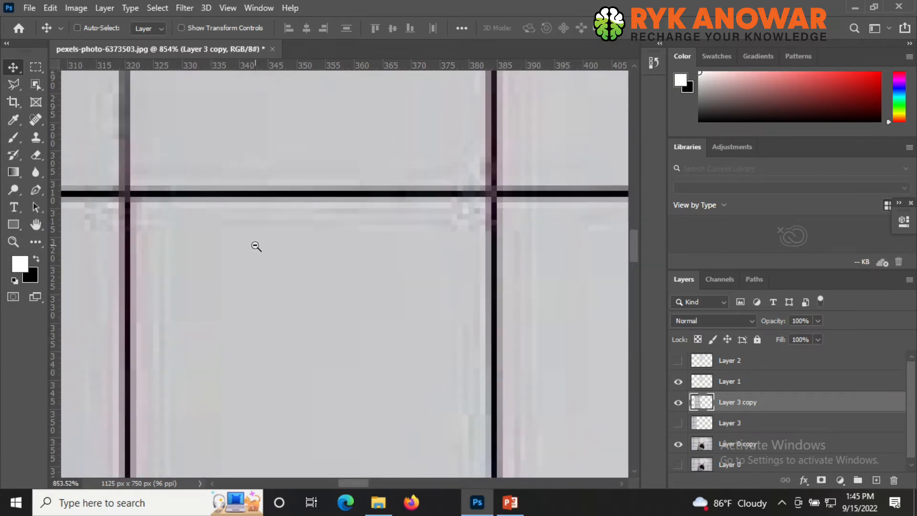
pyautogui.keyDown('alt'); pyautogui.click(256, 246); pyautogui.keyUp('alt')
pyautogui.keyDown('alt'); pyautogui.click(256, 246); pyautogui.keyUp('alt')
pyautogui.keyDown('alt'); pyautogui.click(263, 251); pyautogui.keyUp('alt')
pyautogui.keyDown('alt'); pyautogui.click(273, 256); pyautogui.keyUp('alt')
pyautogui.keyDown('alt'); pyautogui.click(278, 252); pyautogui.keyUp('alt')
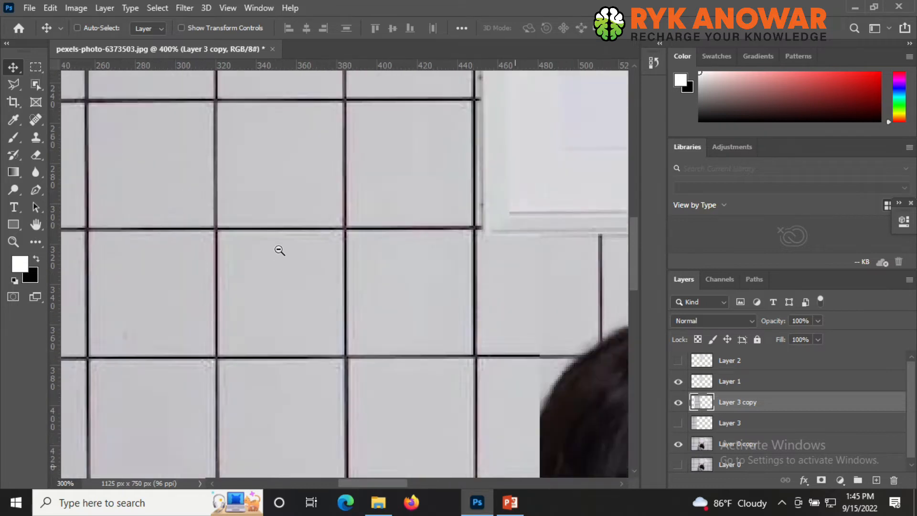
pyautogui.keyDown('alt'); pyautogui.click(279, 251); pyautogui.keyUp('alt')
pyautogui.keyDown('alt'); pyautogui.click(279, 250); pyautogui.keyUp('alt')
pyautogui.moveTo(226, 156); pyautogui.dragTo(346, 186)
pyautogui.scroll(-4, 479, 342)
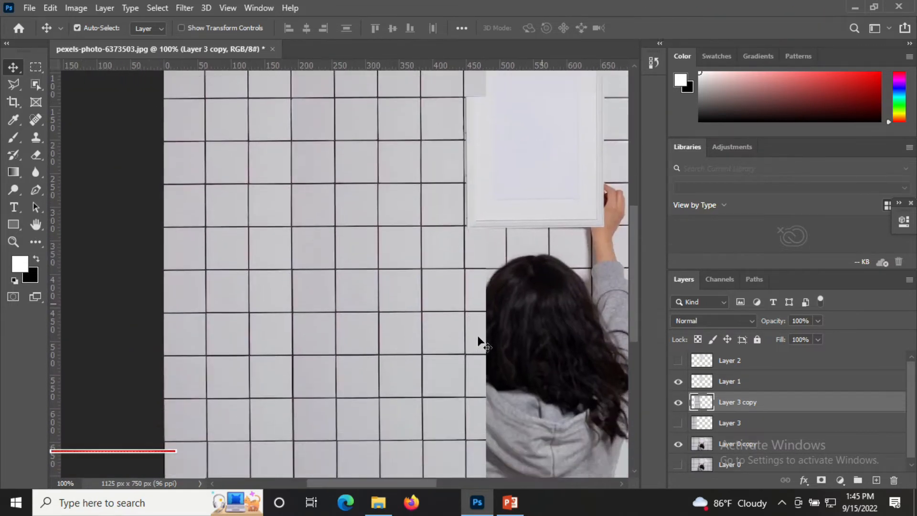
pyautogui.scroll(-3, 560, 378)
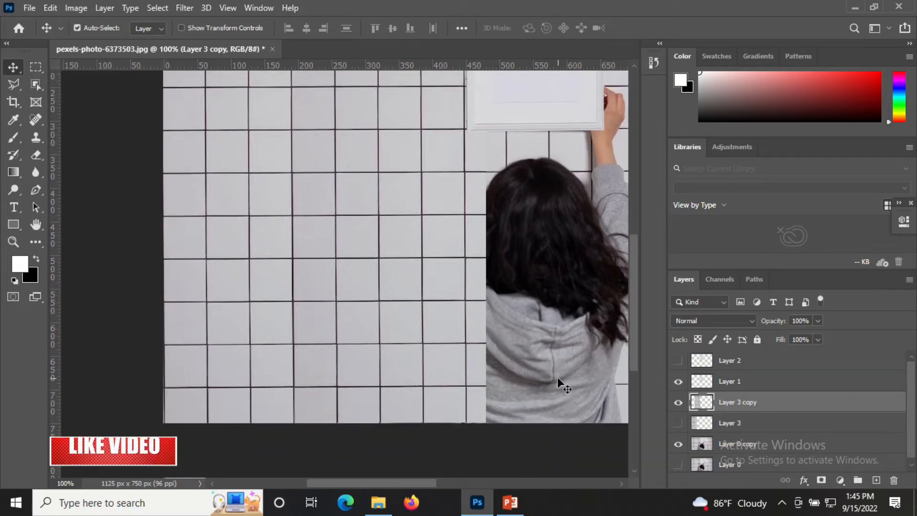
pyautogui.keyDown('alt'); pyautogui.click(394, 332); pyautogui.keyUp('alt')
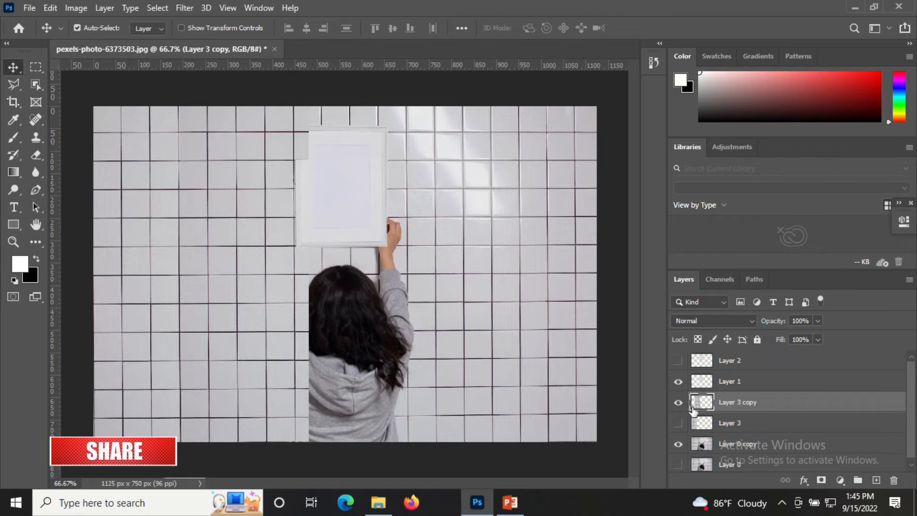
# - Toggle the wall strip copy layer's visibility repeatedly to compare the patch with the original photo
pyautogui.click(679, 403)
pyautogui.click(678, 403)
pyautogui.click(678, 403)
pyautogui.click(678, 402)
pyautogui.click(679, 403)
pyautogui.click(678, 403)
pyautogui.click(679, 403)
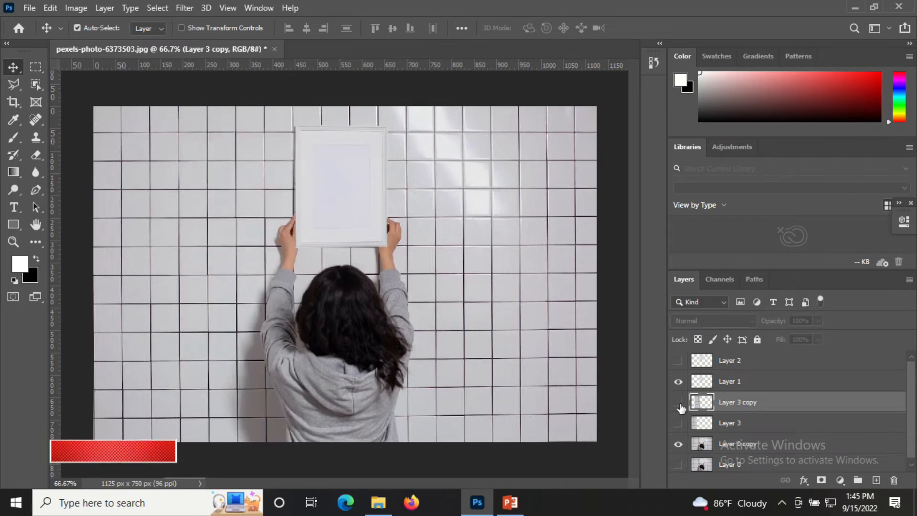
pyautogui.click(678, 403)
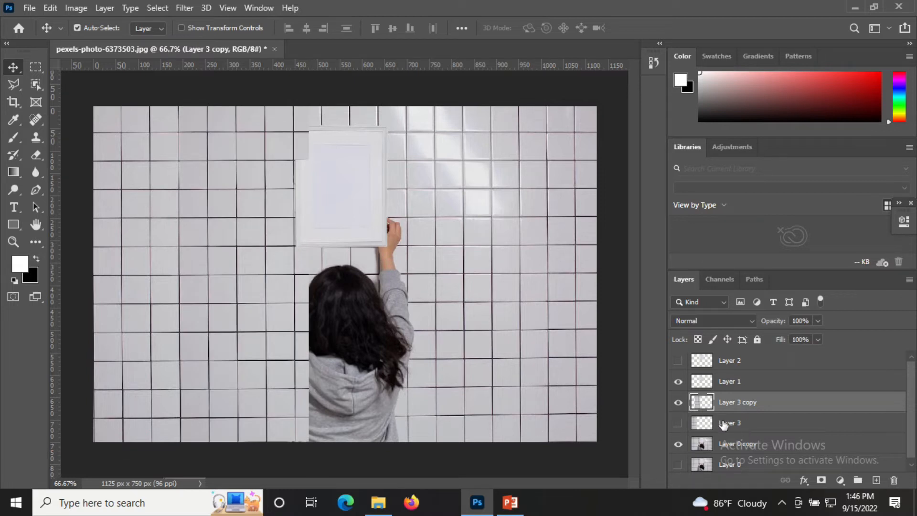
# - Show and select the original wall strip layer, move it over the remaining person and nudge it to align the tiles
pyautogui.click(678, 425)
pyautogui.click(704, 432)
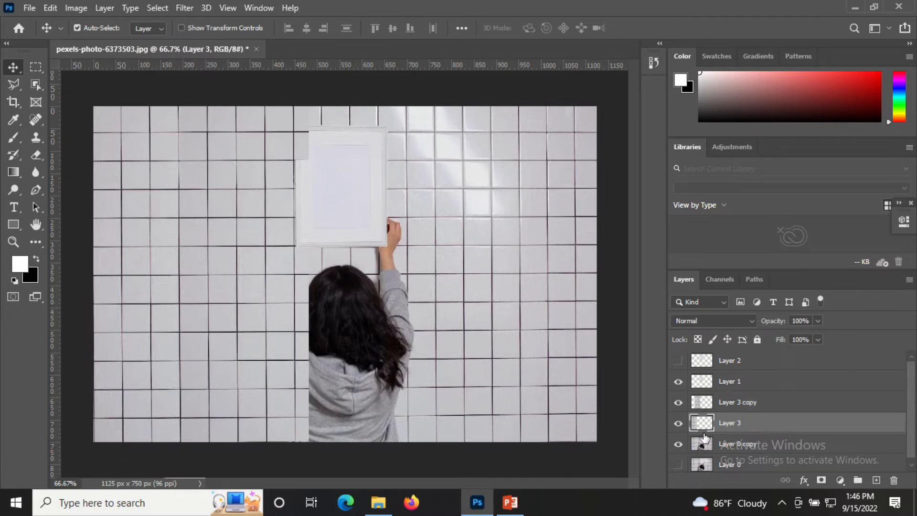
pyautogui.moveTo(134, 324); pyautogui.dragTo(352, 332)
pyautogui.press('Left')
pyautogui.press('Left')
pyautogui.press('Left')
pyautogui.press('Left')
pyautogui.press('Up')
pyautogui.press('Up')
pyautogui.press('Left')
pyautogui.press('Left')
pyautogui.press('Down')
pyautogui.press('Left')
pyautogui.press('Left')
pyautogui.press('Left')
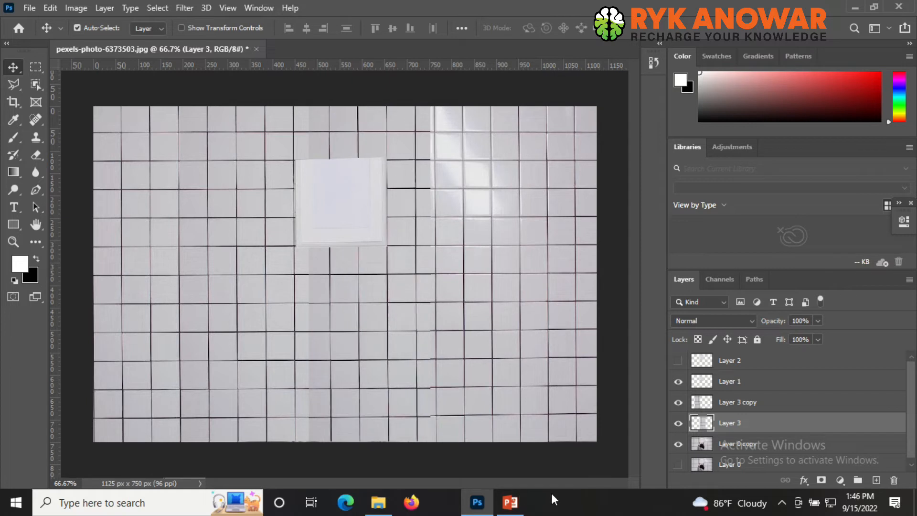
# - Hide the frame layer and nudge the wall strip sideways to line its tiles up with the surrounding grid
pyautogui.click(679, 381)
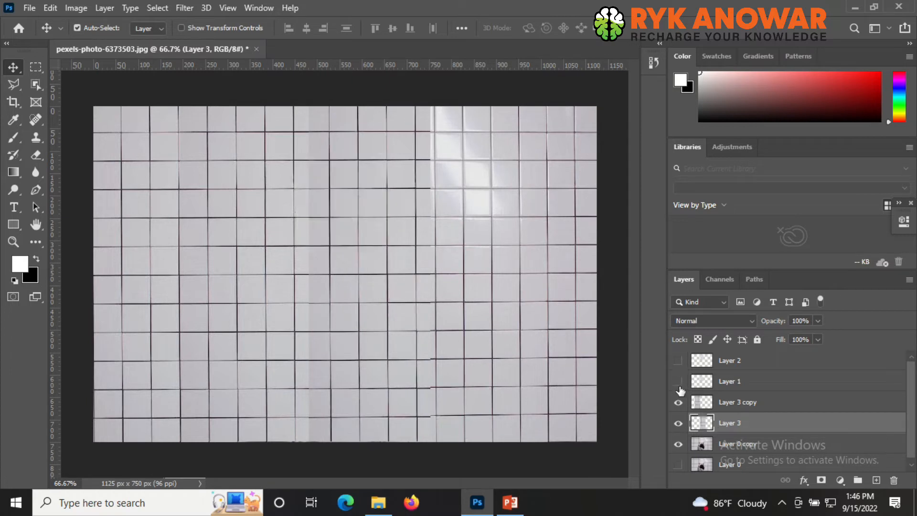
pyautogui.press('Left')
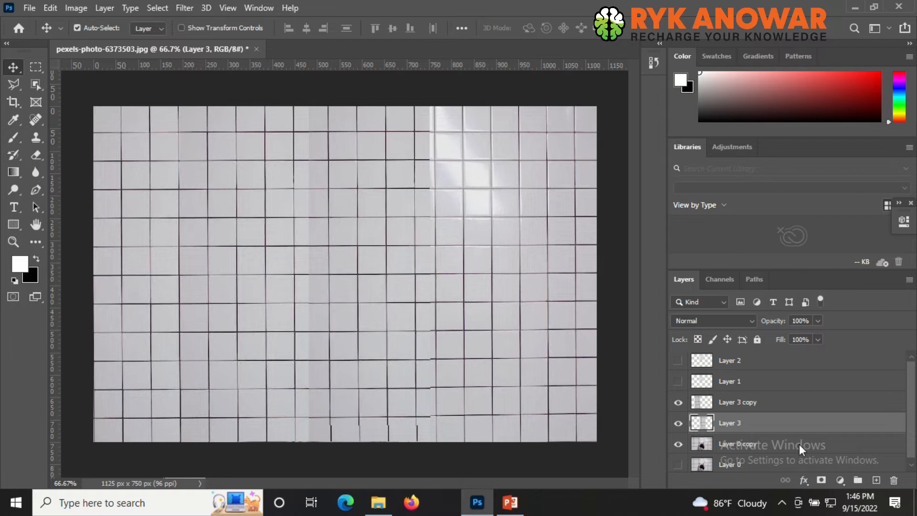
pyautogui.press('Left')
pyautogui.press('Left')
pyautogui.press('Left')
pyautogui.press('Left')
pyautogui.press('Left')
pyautogui.press('Left')
pyautogui.press('Left')
pyautogui.press('Left')
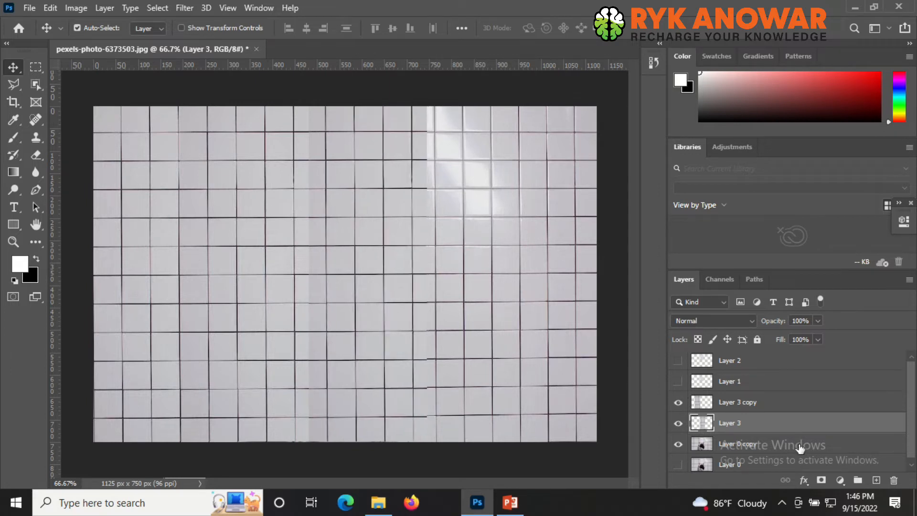
pyautogui.press('Left')
pyautogui.press('Left')
pyautogui.press('Left')
pyautogui.press('Left')
pyautogui.press('Left')
pyautogui.press('Left')
pyautogui.press('Left')
pyautogui.press('Left')
pyautogui.press('Left')
pyautogui.press('Left')
pyautogui.press('Left')
pyautogui.press('Left')
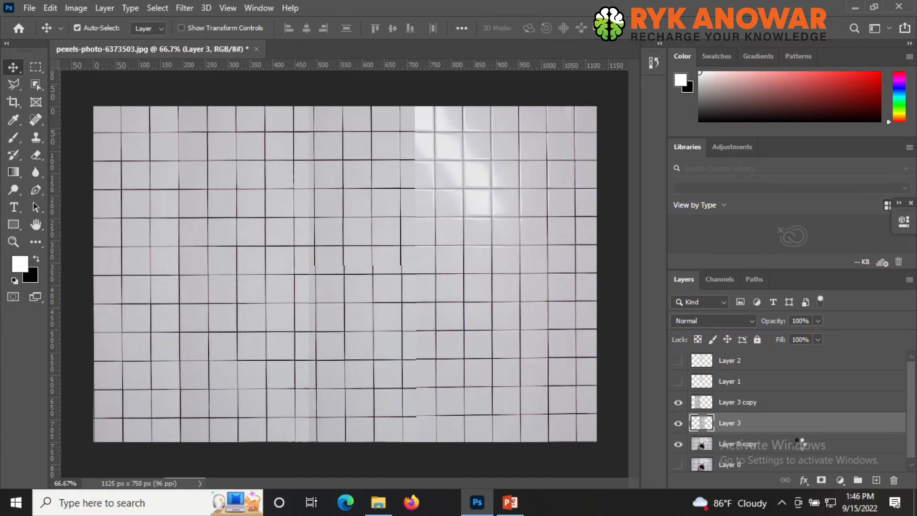
pyautogui.press('Left')
pyautogui.press('Left')
pyautogui.press('Left')
pyautogui.press('Left')
pyautogui.press('Left')
pyautogui.press('Left')
pyautogui.press('Left')
pyautogui.press('Left')
pyautogui.press('Right')
pyautogui.press('Right')
pyautogui.press('Right')
pyautogui.press('Right')
pyautogui.press('Right')
pyautogui.press('Right')
pyautogui.press('Right')
pyautogui.press('Right')
pyautogui.press('Right')
pyautogui.press('Right')
pyautogui.press('Right')
pyautogui.press('Right')
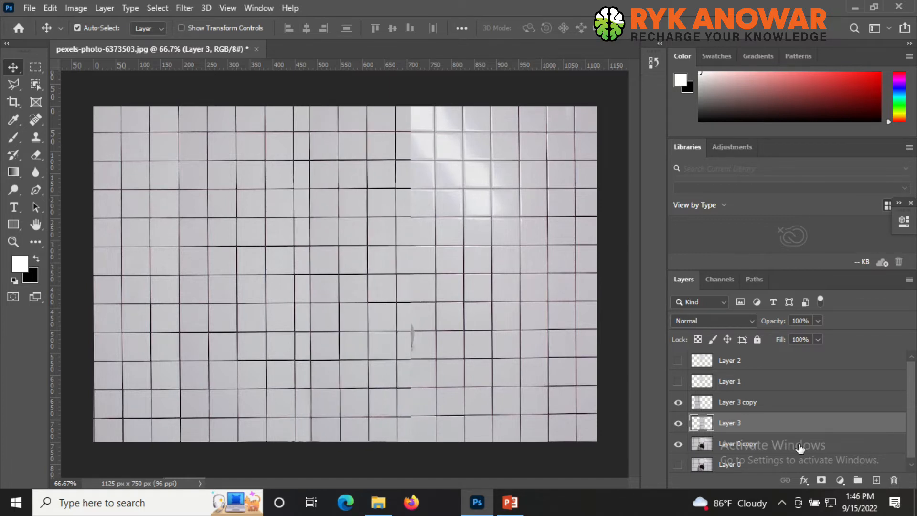
pyautogui.press('Right')
pyautogui.press('Right')
pyautogui.press('Right')
pyautogui.press('Right')
pyautogui.press('Right')
pyautogui.press('Right')
pyautogui.press('Right')
pyautogui.press('Right')
pyautogui.press('Right')
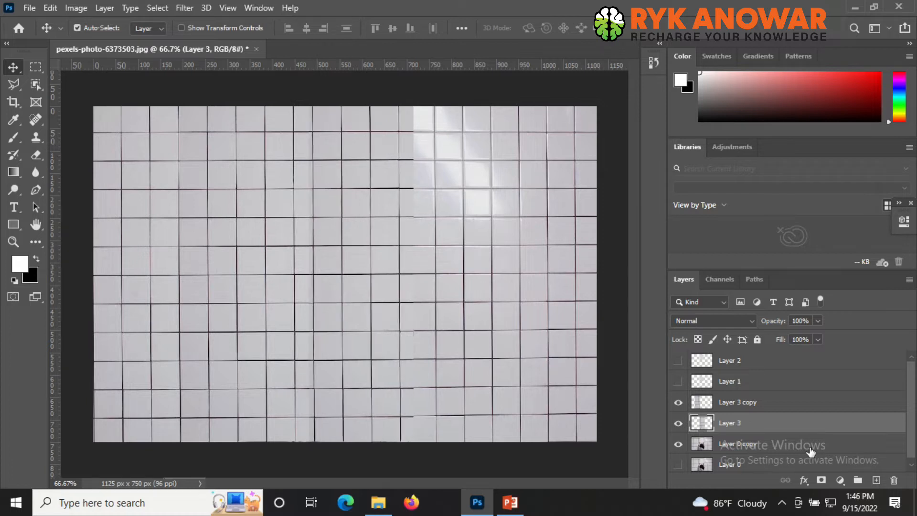
pyautogui.press('Right')
pyautogui.press('Right')
pyautogui.press('Right')
pyautogui.press('Right')
pyautogui.press('Right')
pyautogui.press('Right')
pyautogui.press('Right')
pyautogui.press('Right')
pyautogui.press('Right')
pyautogui.press('Right')
pyautogui.press('Right')
pyautogui.press('Right')
pyautogui.press('Right')
pyautogui.press('Right')
pyautogui.press('Right')
pyautogui.press('Right')
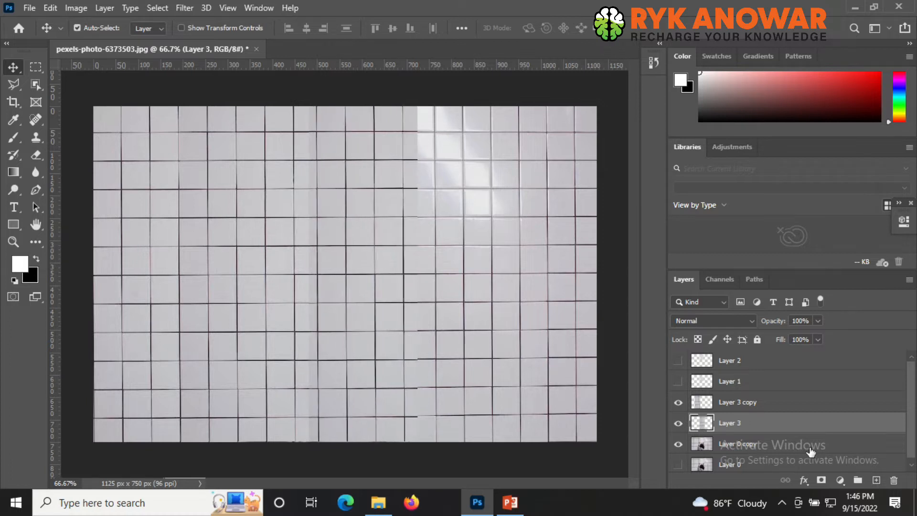
pyautogui.press('Right')
pyautogui.press('Right')
pyautogui.press('Right')
pyautogui.press('Right')
pyautogui.press('Right')
pyautogui.press('Right')
pyautogui.press('Right')
pyautogui.press('Right')
pyautogui.press('Right')
pyautogui.press('Right')
pyautogui.press('Right')
pyautogui.press('Right')
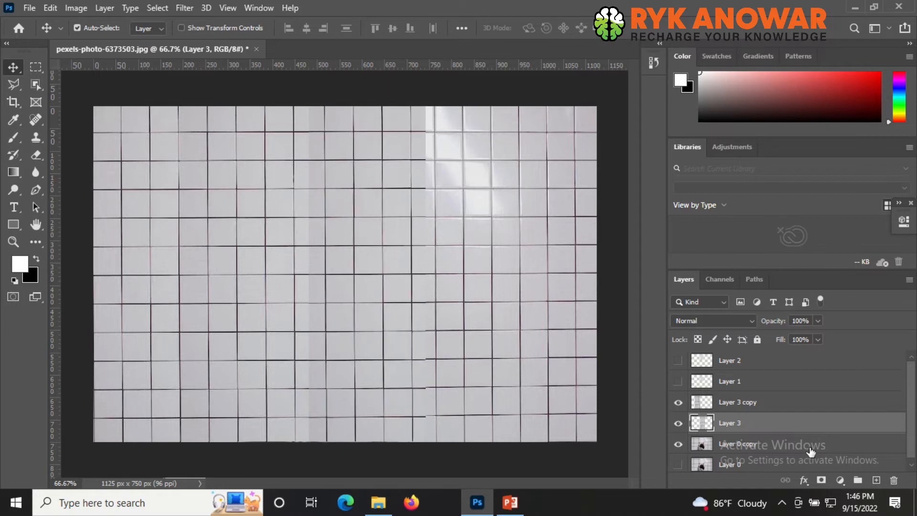
pyautogui.press('Left')
pyautogui.press('Left')
pyautogui.press('Left')
pyautogui.press('Left')
pyautogui.press('Left')
pyautogui.press('Left')
pyautogui.press('Left')
pyautogui.press('Left')
pyautogui.press('Left')
pyautogui.press('Left')
pyautogui.press('Left')
pyautogui.press('Left')
pyautogui.press('Left')
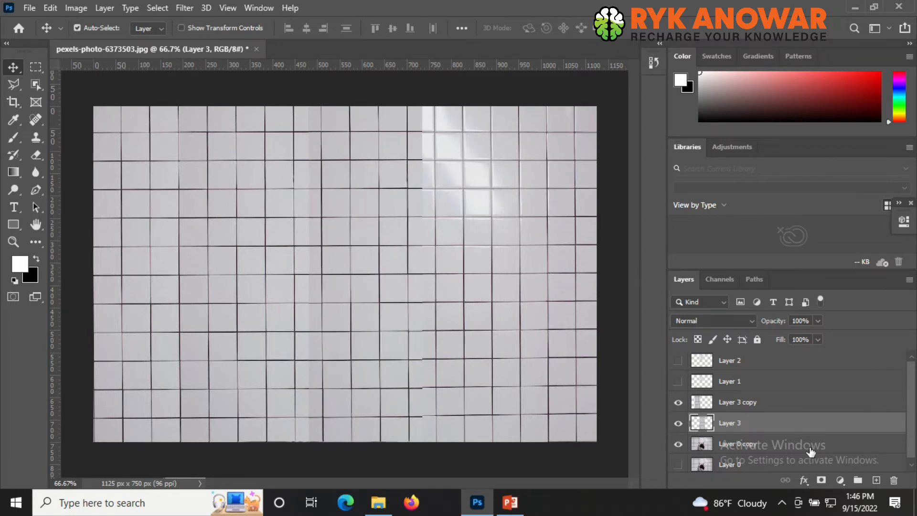
pyautogui.press('Up')
pyautogui.press('Up')
pyautogui.press('Up')
pyautogui.press('Up')
pyautogui.press('Down')
pyautogui.press('Down')
pyautogui.press('Down')
pyautogui.press('Down')
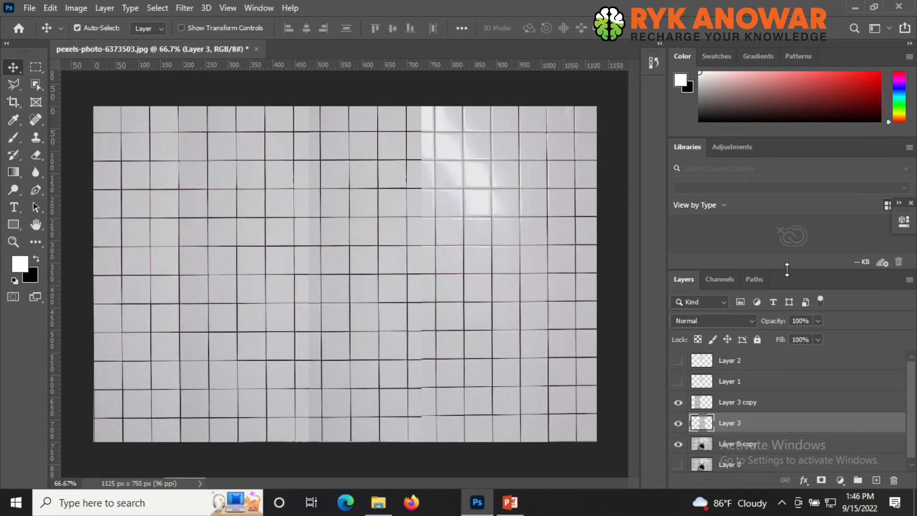
# - Toggle the wall strip layer on and off to compare the patched wall with the original
pyautogui.click(682, 424)
pyautogui.click(681, 423)
pyautogui.click(682, 423)
pyautogui.click(681, 423)
pyautogui.click(682, 423)
pyautogui.click(681, 423)
pyautogui.click(681, 423)
pyautogui.click(679, 423)
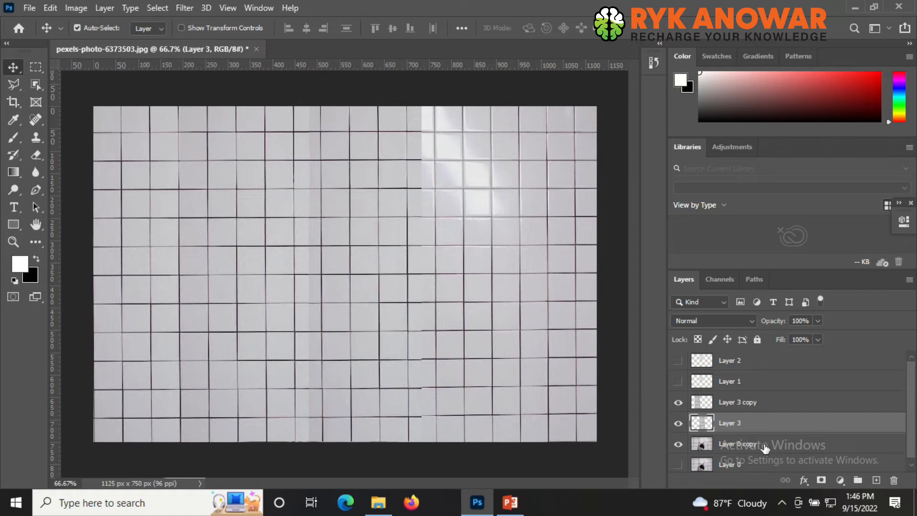
# - Examine the patched wall at 100% zoom while toggling the wall strip layer's visibility
pyautogui.hotkey('ctrl', '1')
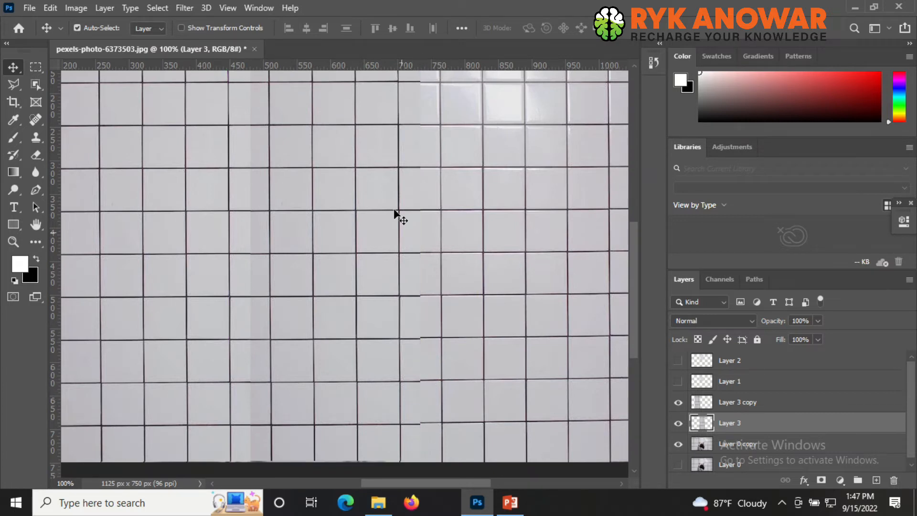
pyautogui.scroll(6, 446, 290)
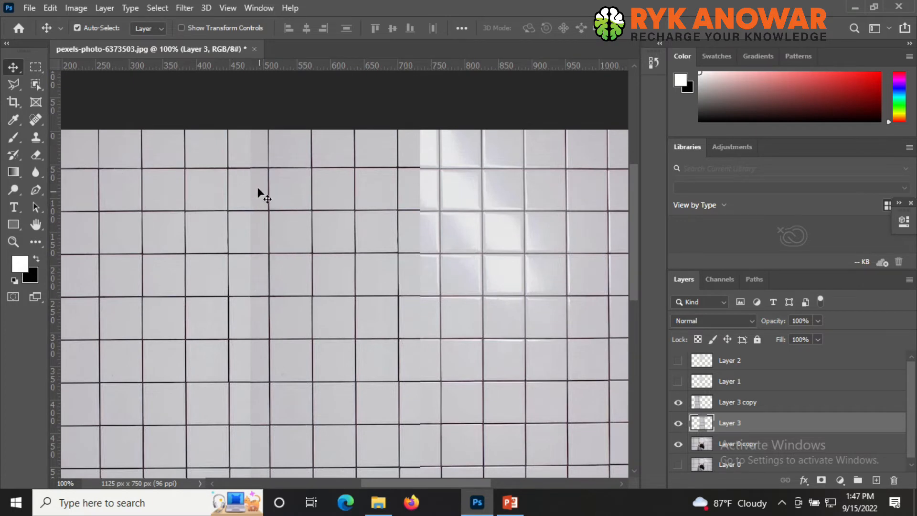
pyautogui.scroll(-1, 242, 281)
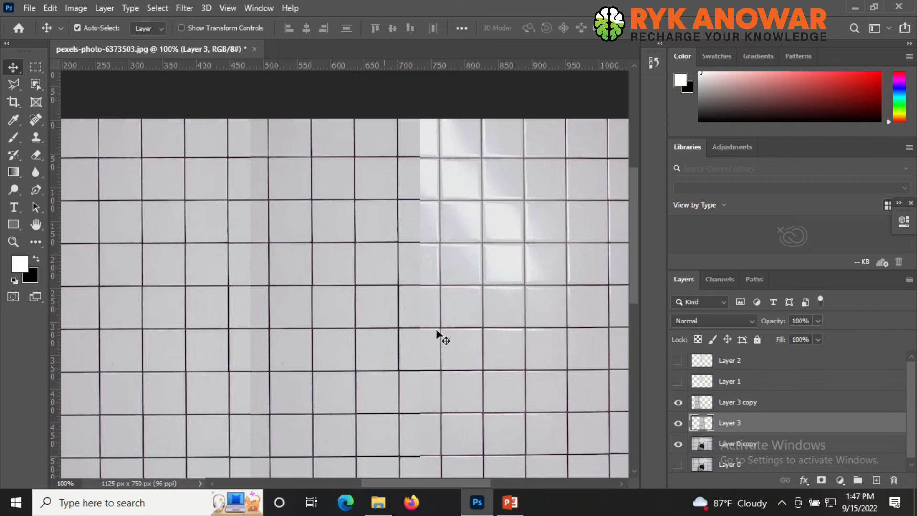
pyautogui.click(679, 423)
pyautogui.click(679, 423)
pyautogui.click(678, 423)
pyautogui.click(678, 423)
pyautogui.click(818, 320)
pyautogui.moveTo(792, 331); pyautogui.dragTo(849, 333)
pyautogui.scroll(-3, 334, 388)
pyautogui.scroll(-2, 261, 361)
pyautogui.keyDown('alt'); pyautogui.click(261, 360); pyautogui.keyUp('alt')
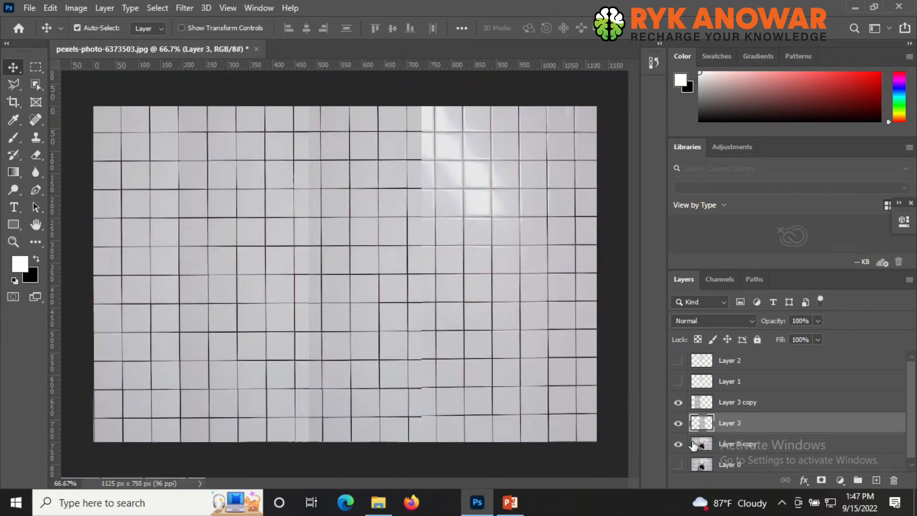
# - Flip the wall strip layer horizontally with Free Transform and commit it
pyautogui.click(679, 402)
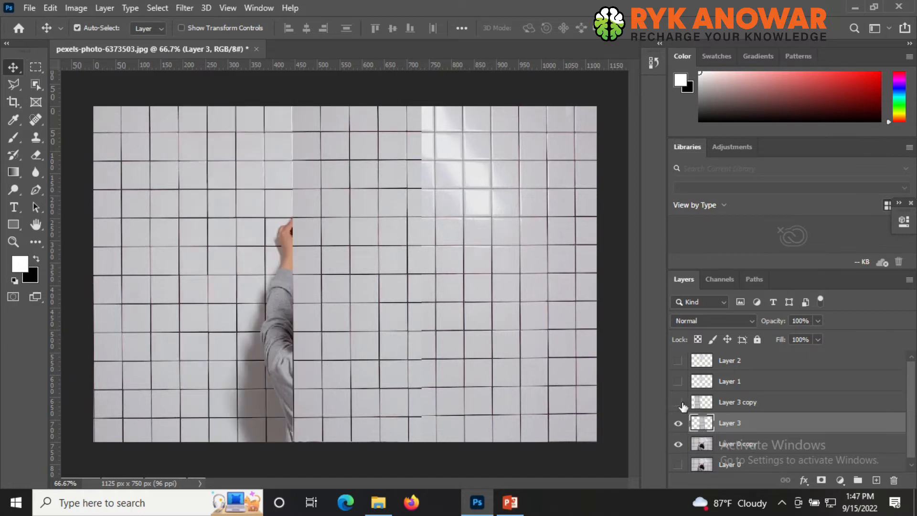
pyautogui.click(680, 404)
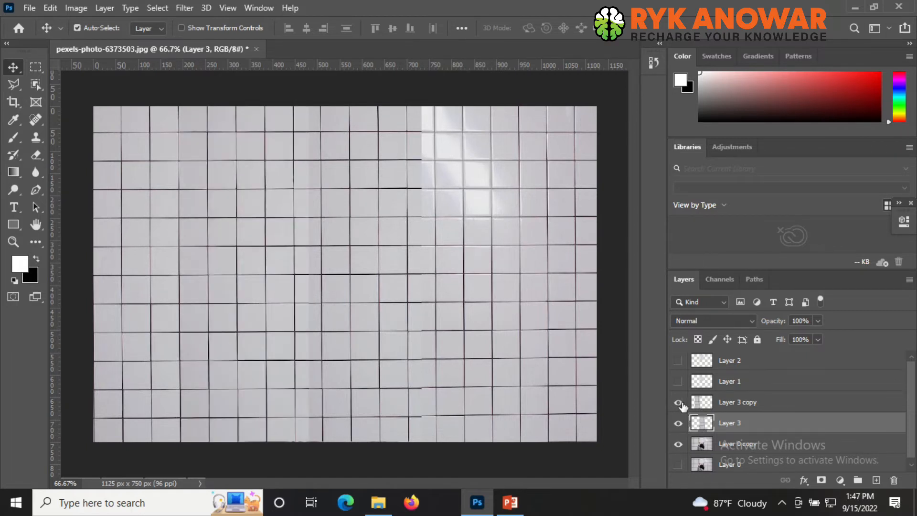
pyautogui.click(683, 384)
pyautogui.click(680, 382)
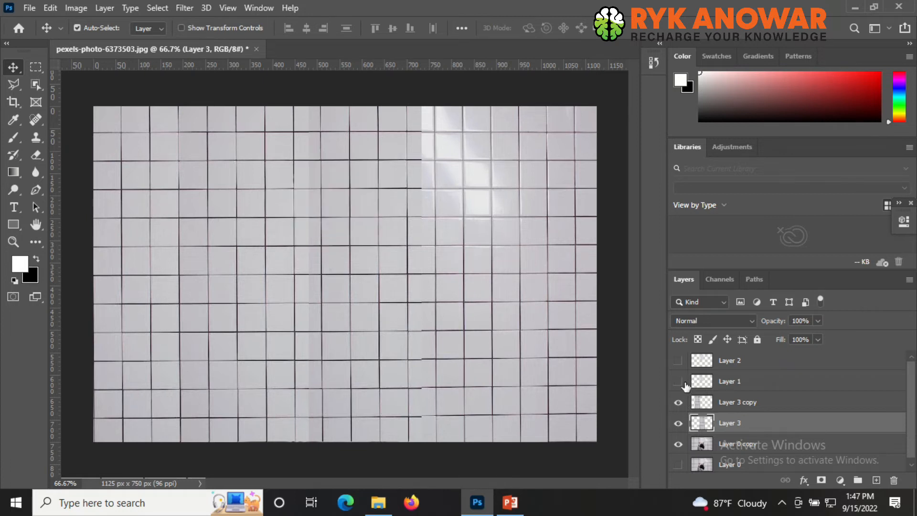
pyautogui.click(701, 405)
pyautogui.hotkey('ctrl', 't')
pyautogui.press('Return')
pyautogui.hotkey('alt', '[')
pyautogui.hotkey('ctrl', 't')
pyautogui.rightClick(335, 263)
pyautogui.click(396, 241)
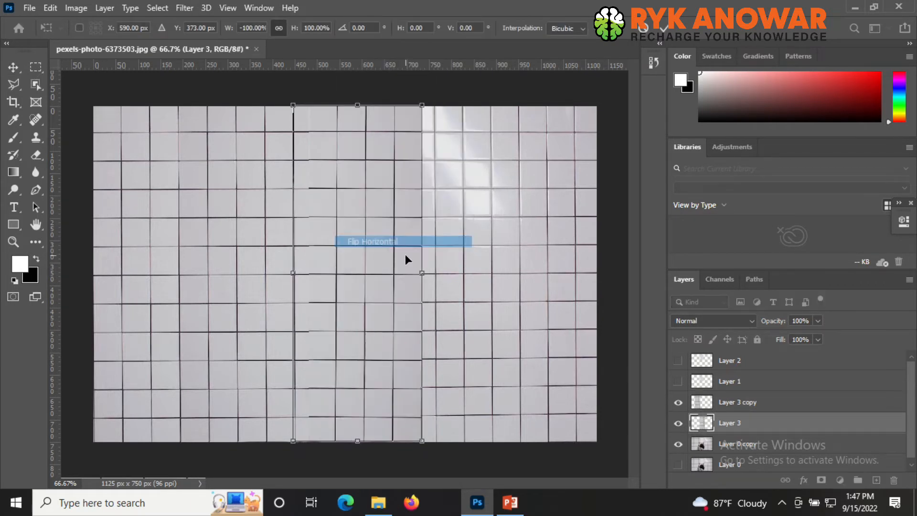
pyautogui.press('Down')
pyautogui.press('Up')
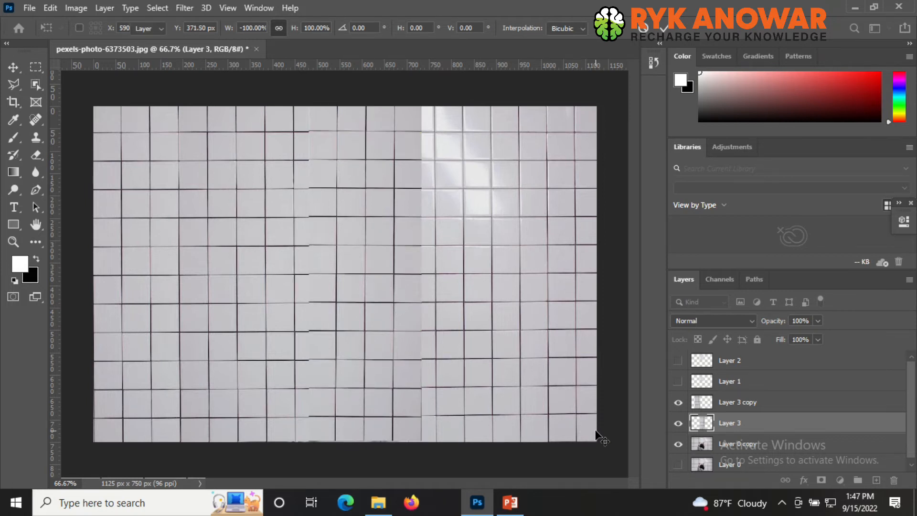
pyautogui.press('Return')
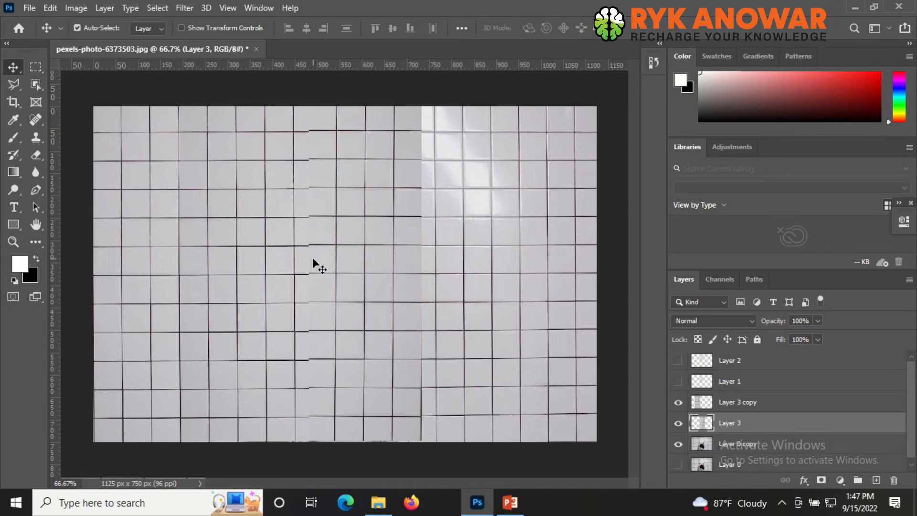
# - Nudge the flipped wall strip left and down to realign its tiles with the grid
pyautogui.press('Left')
pyautogui.press('Left')
pyautogui.press('Left')
pyautogui.press('Down')
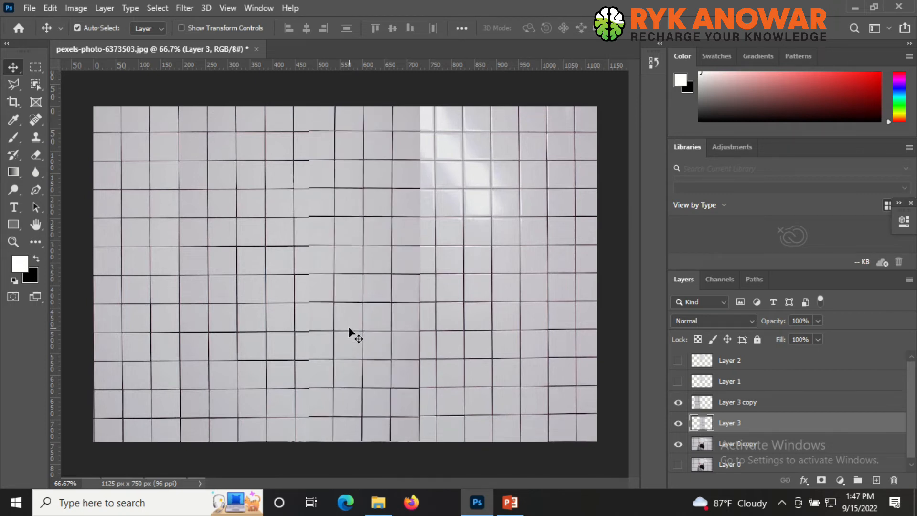
pyautogui.press('Left')
pyautogui.press('Left')
pyautogui.press('Left')
pyautogui.press('Left')
pyautogui.press('Left')
pyautogui.press('Left')
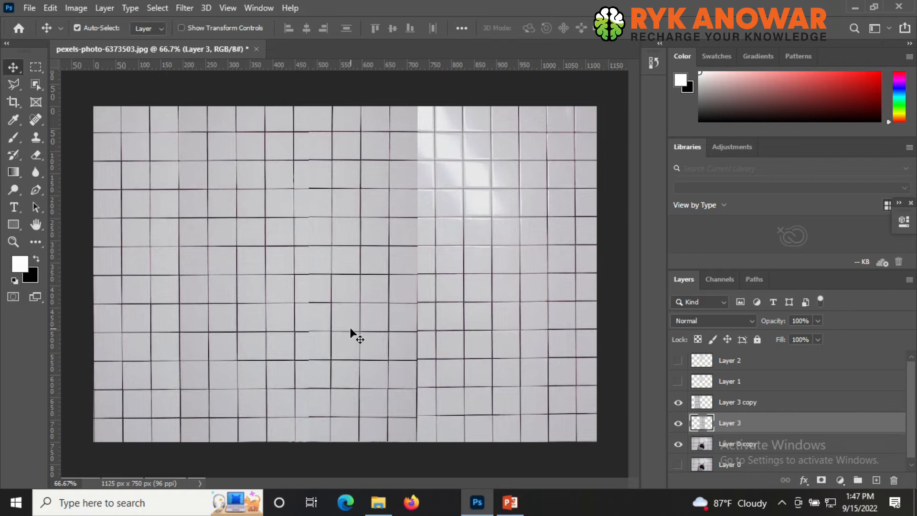
pyautogui.press('Left')
# - Free Transform the wall strip, rotate it slightly to -0.90° and nudge it to line up with the tile grid
pyautogui.hotkey('ctrl', 't')
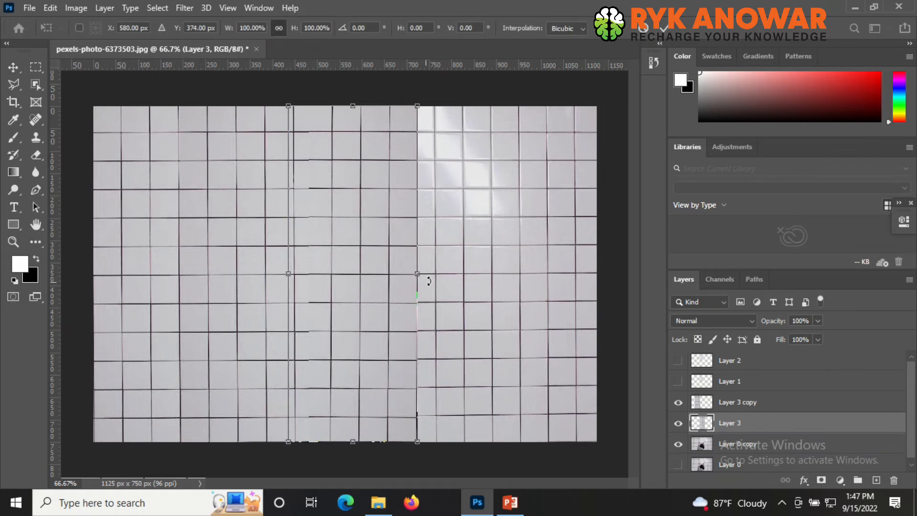
pyautogui.moveTo(431, 101); pyautogui.dragTo(428, 100)
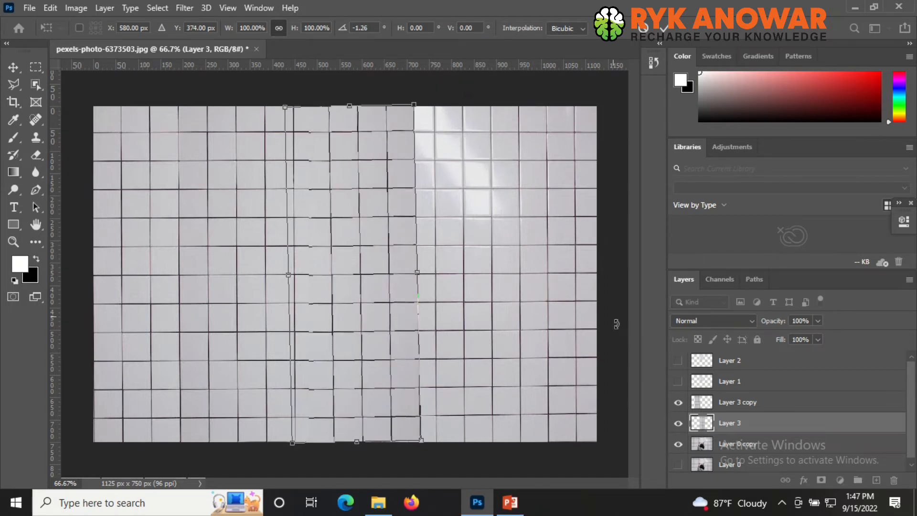
pyautogui.press('Left')
pyautogui.press('Up')
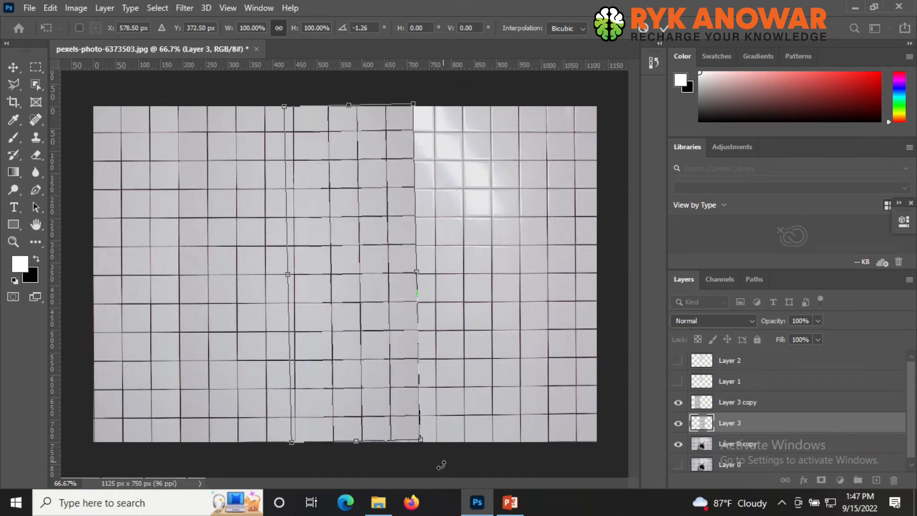
pyautogui.moveTo(431, 453); pyautogui.dragTo(430, 452)
pyautogui.press('Left')
pyautogui.press('Left')
pyautogui.press('Down')
pyautogui.press('Left')
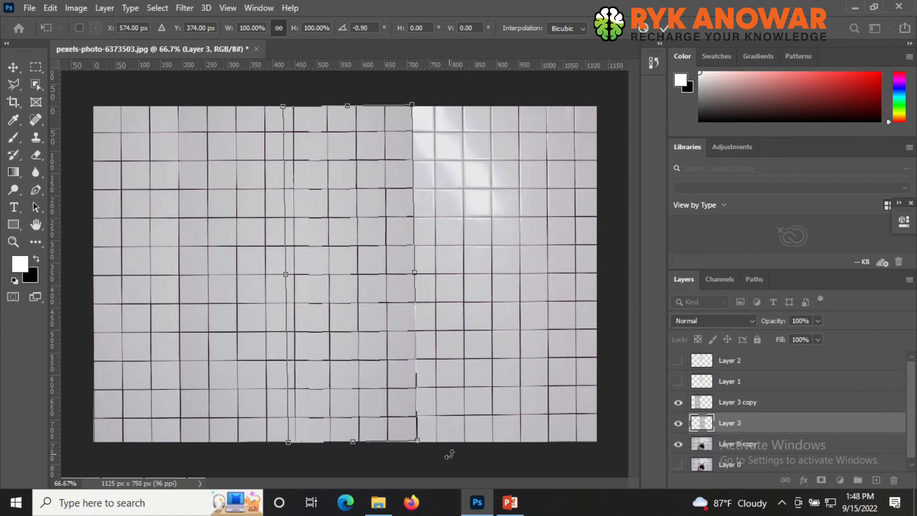
# - Switch the transform to Distort and adjust the strip's bottom-right corner
pyautogui.rightClick(419, 440)
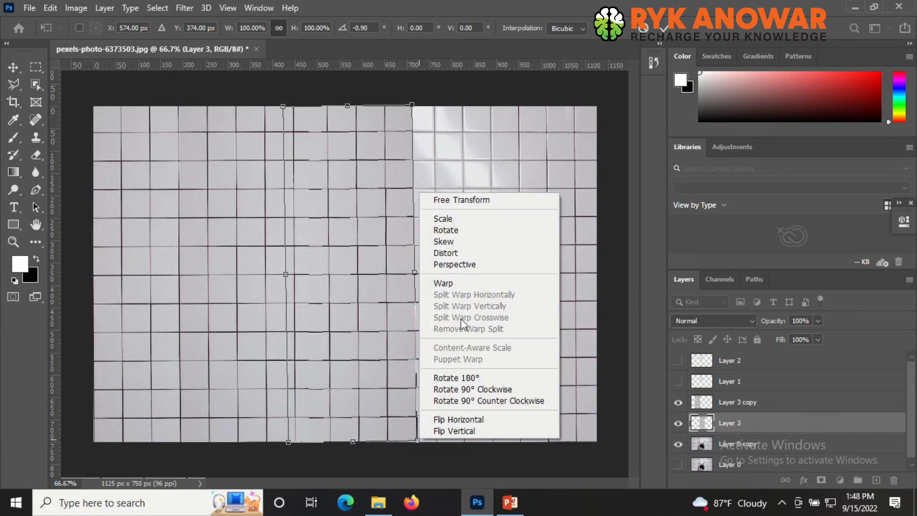
pyautogui.click(462, 258)
pyautogui.moveTo(417, 442); pyautogui.dragTo(417, 442)
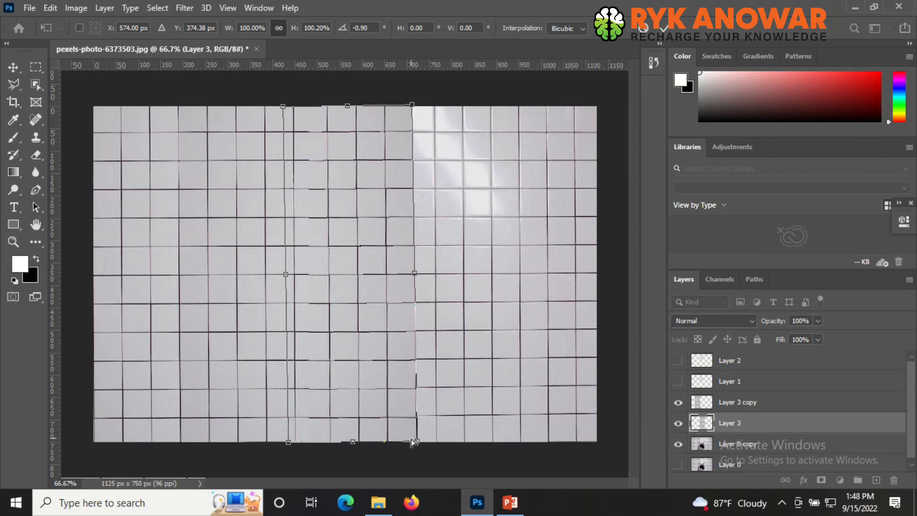
# - Nudge the distorted strip left and up so its vertical grout lines meet the right-hand tiles
pyautogui.scroll(1, 379, 321)
pyautogui.press('Up')
pyautogui.press('Left')
pyautogui.press('Left')
pyautogui.press('Left')
pyautogui.press('Left')
pyautogui.press('Left')
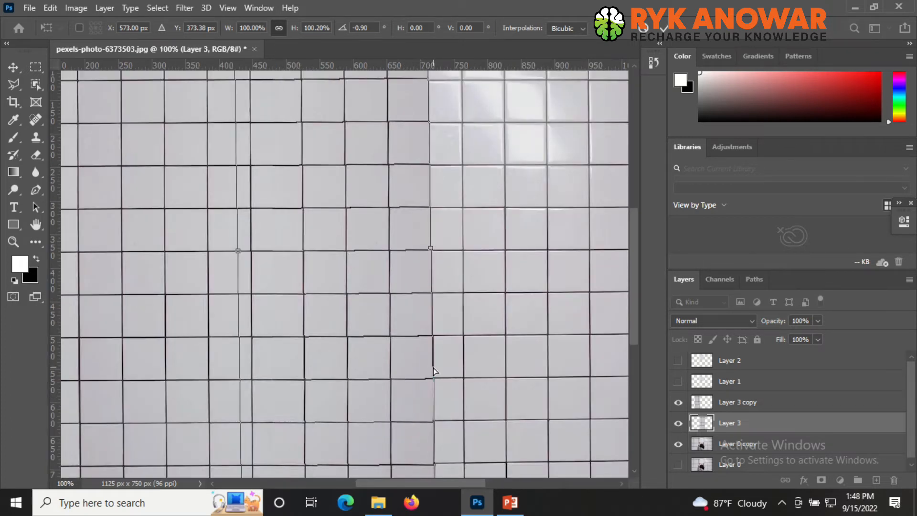
pyautogui.press('Left')
pyautogui.press('Left')
pyautogui.press('Left')
pyautogui.press('Left')
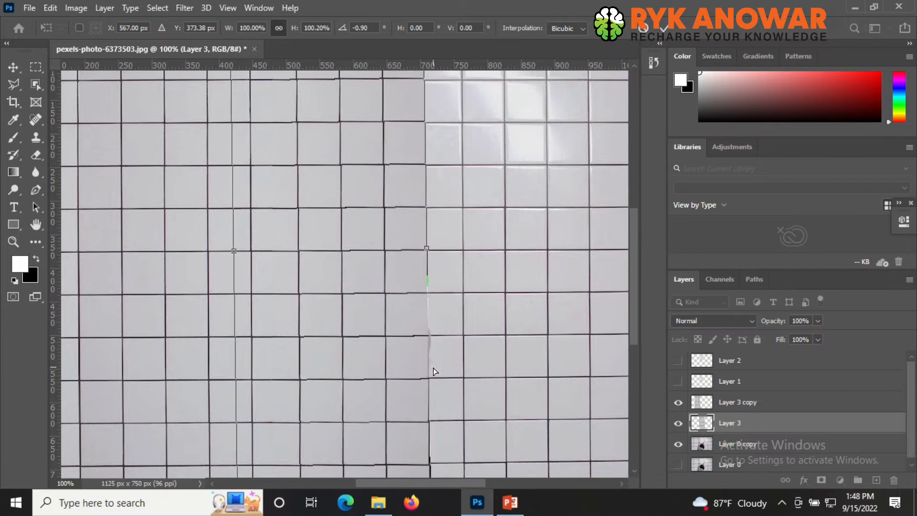
pyautogui.press('Left')
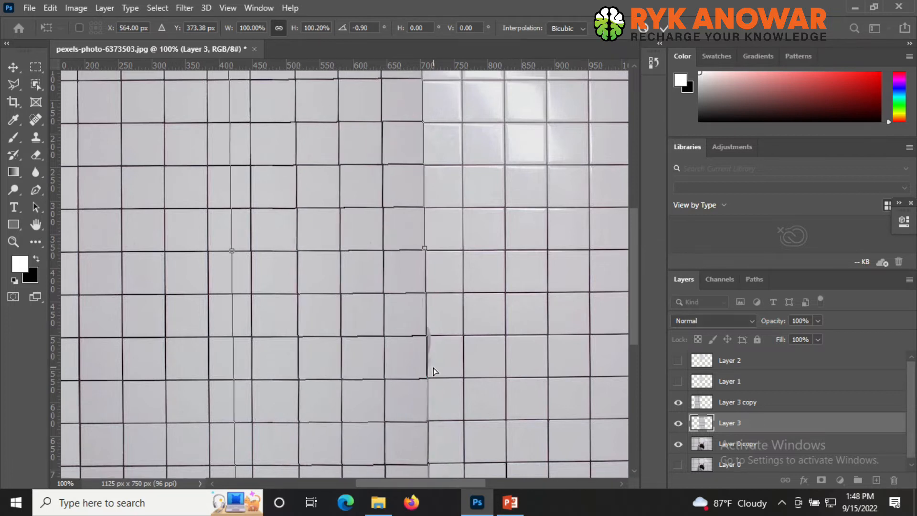
pyautogui.press('Left')
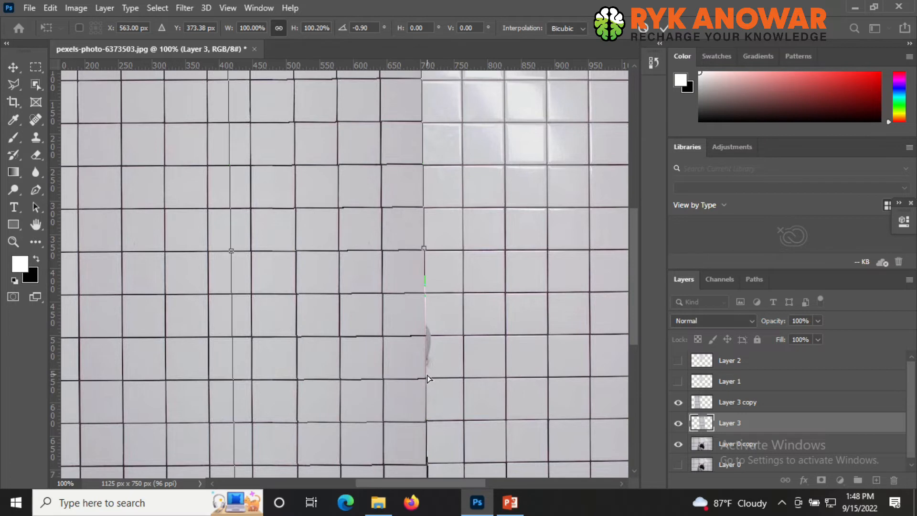
pyautogui.press('Right')
pyautogui.press('Left')
pyautogui.scroll(5, 428, 274)
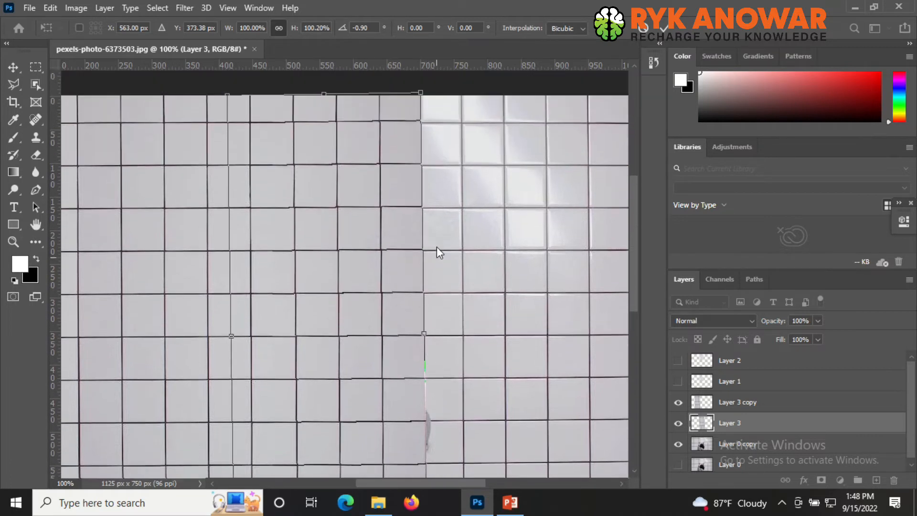
# - Switch to Warp, split the strip horizontally near the bottom grout line, and drag its right edge points to align the lowest tiles
pyautogui.rightClick(377, 128)
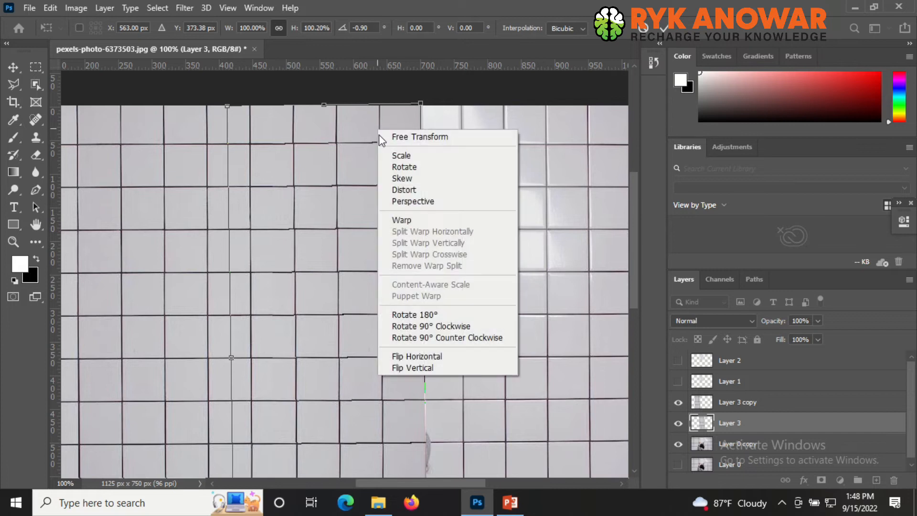
pyautogui.click(400, 220)
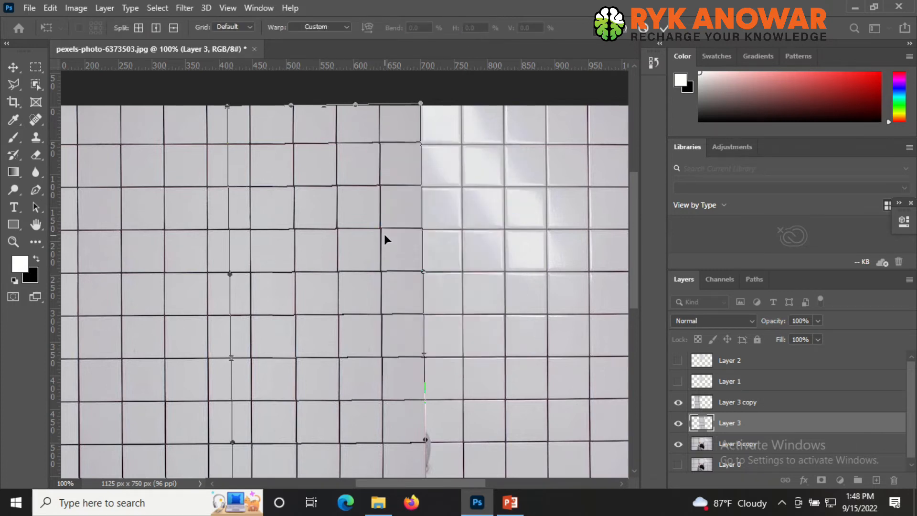
pyautogui.scroll(-9, 371, 224)
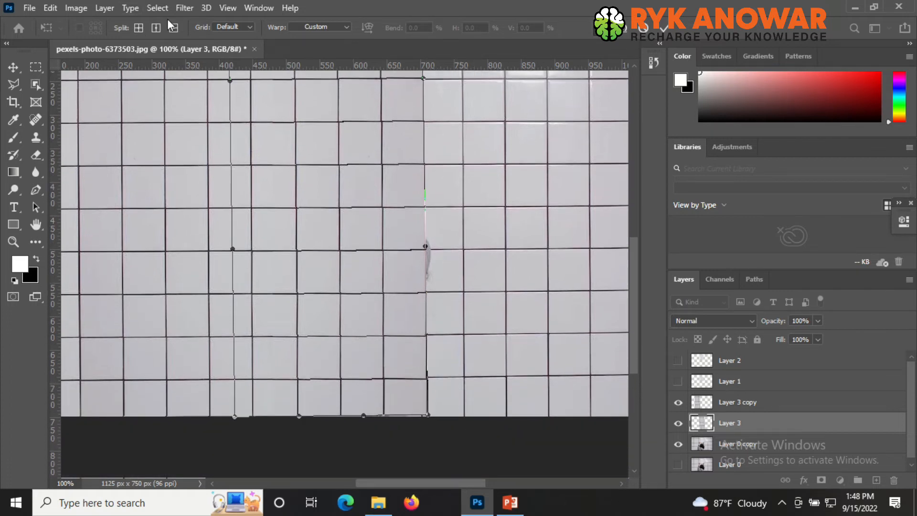
pyautogui.click(177, 27)
pyautogui.click(427, 388)
pyautogui.keyDown('ctrl'); pyautogui.click(436, 389); pyautogui.keyUp('ctrl')
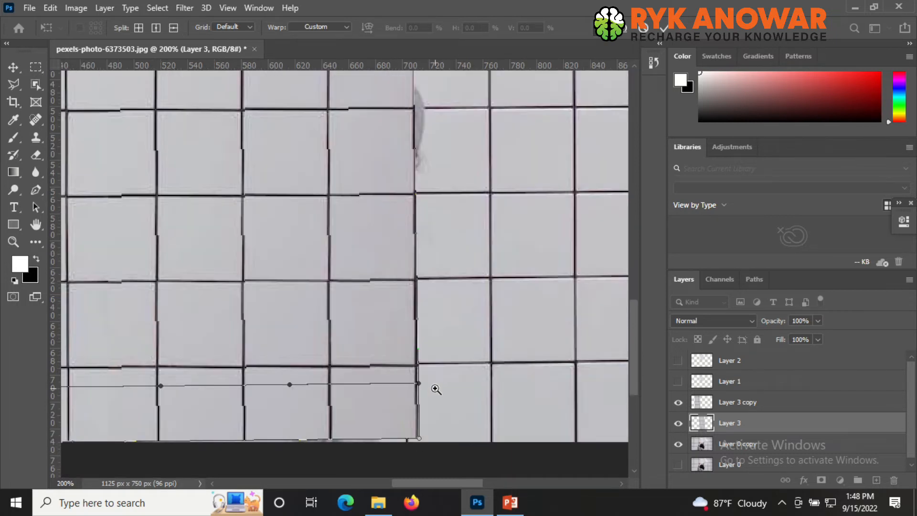
pyautogui.keyDown('ctrl'); pyautogui.click(434, 388); pyautogui.keyUp('ctrl')
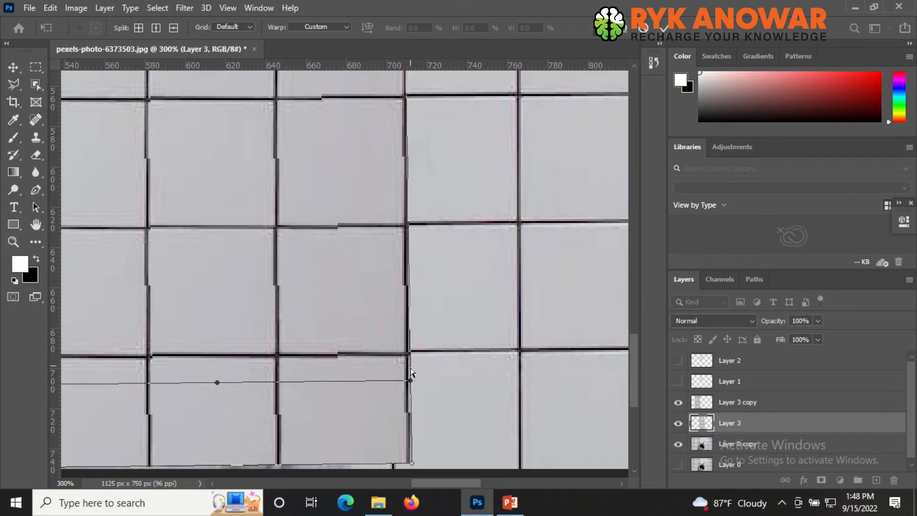
pyautogui.moveTo(412, 381); pyautogui.dragTo(411, 377)
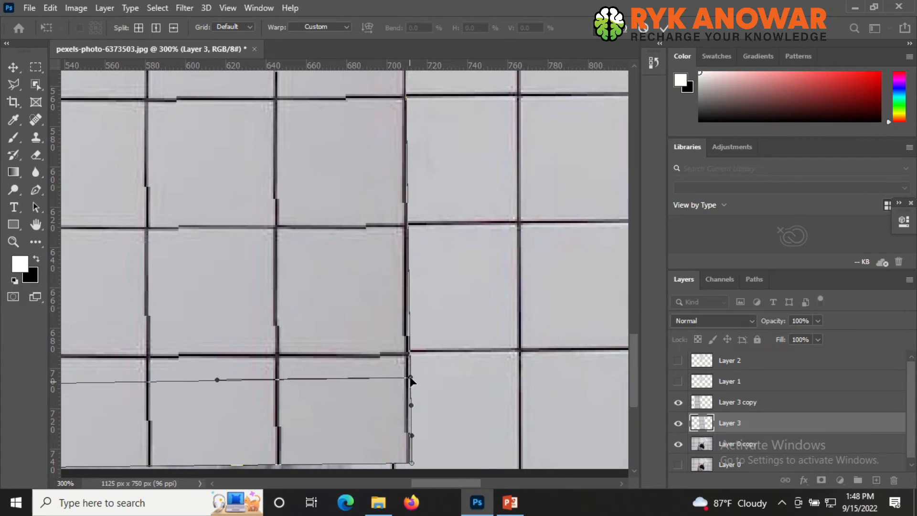
pyautogui.scroll(-3, 403, 430)
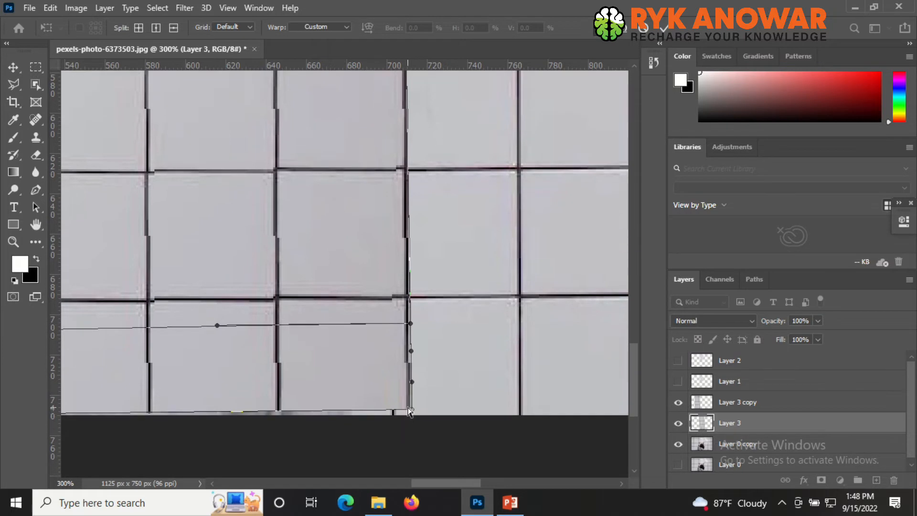
pyautogui.moveTo(409, 411); pyautogui.dragTo(412, 418)
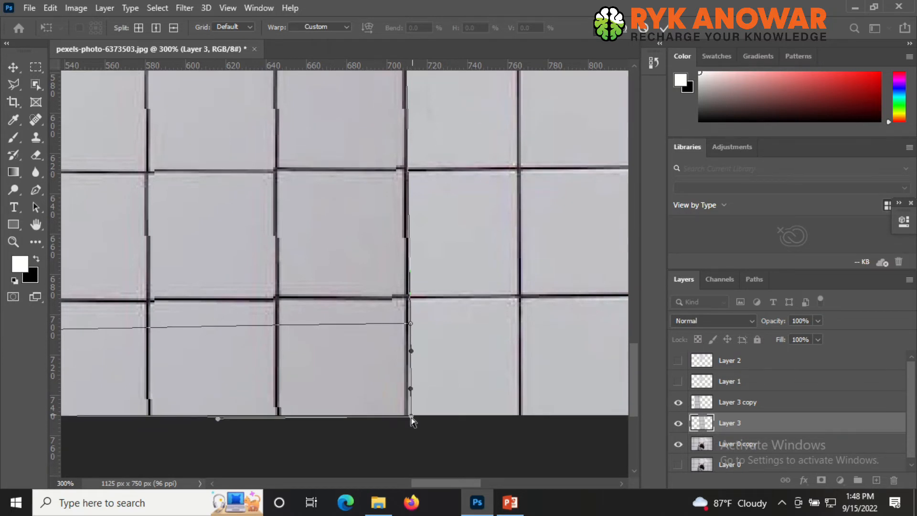
pyautogui.scroll(7, 445, 340)
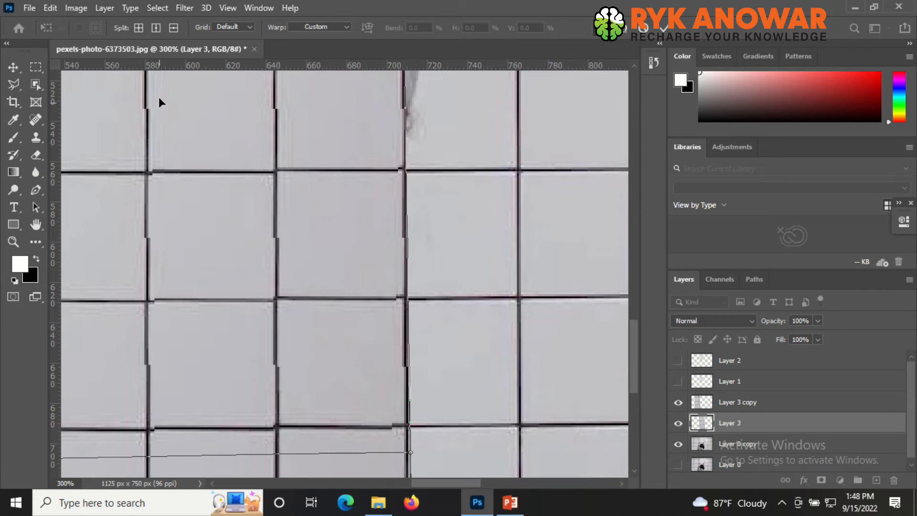
# - Add a horizontal warp split at the next grout line up and drag its right edge point to meet the neighbouring grout line
pyautogui.click(174, 29)
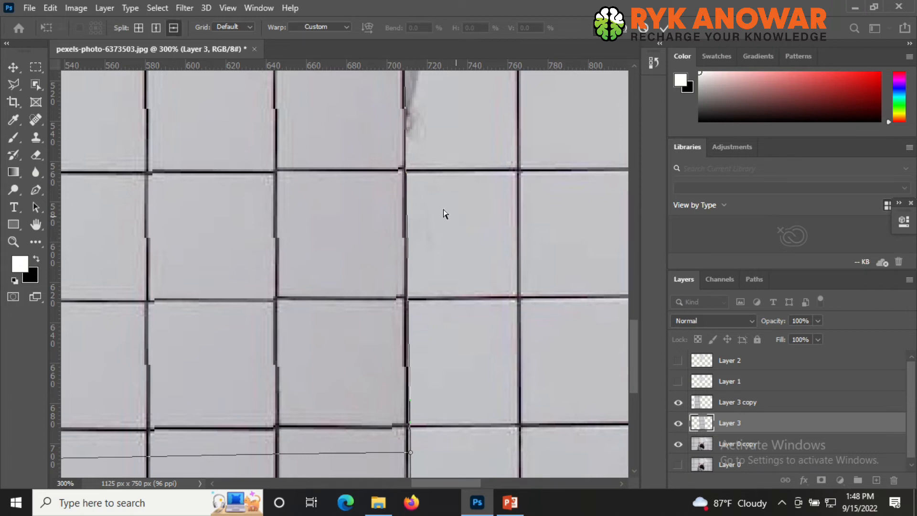
pyautogui.click(407, 161)
pyautogui.moveTo(407, 163); pyautogui.dragTo(406, 164)
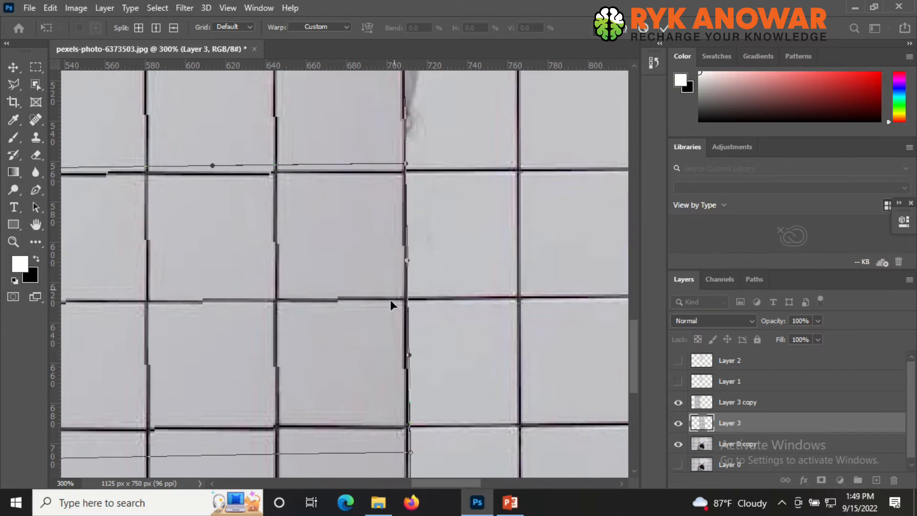
pyautogui.click(409, 451)
pyautogui.moveTo(409, 449); pyautogui.dragTo(411, 450)
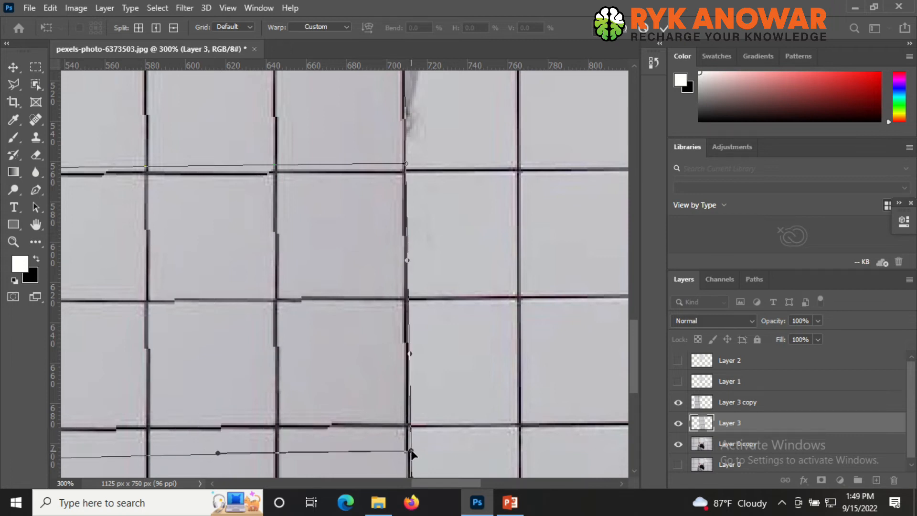
# - Split the warp at a higher grout line and pull its right edge point down to match the adjoining tiles
pyautogui.scroll(1, 449, 263)
pyautogui.scroll(2, 449, 267)
pyautogui.scroll(1, 456, 268)
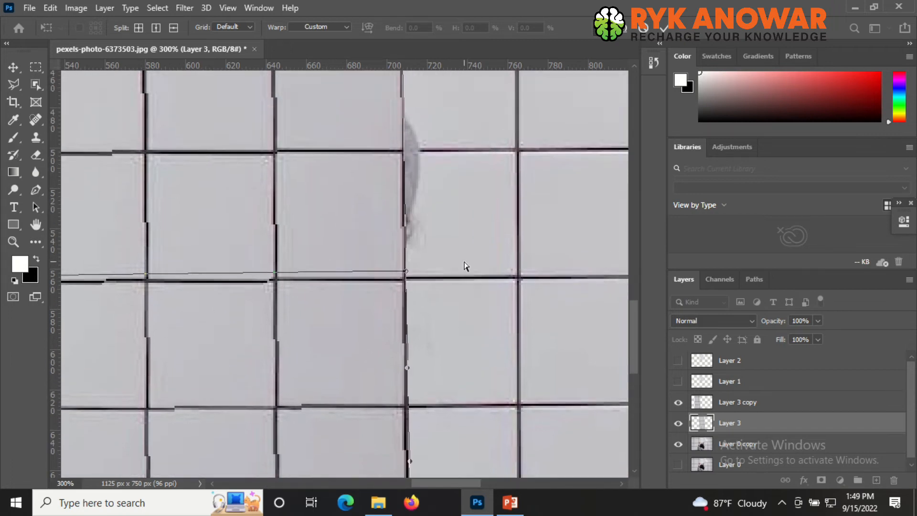
pyautogui.scroll(2, 466, 266)
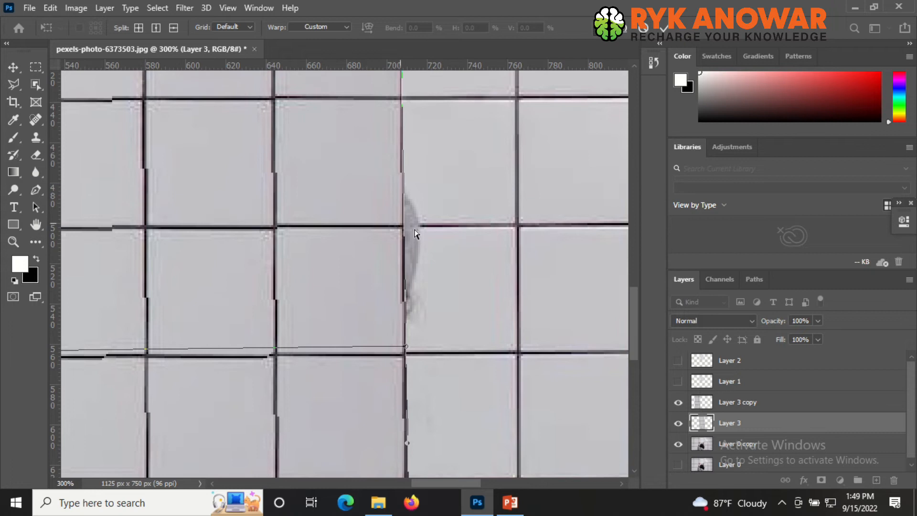
pyautogui.scroll(5, 448, 253)
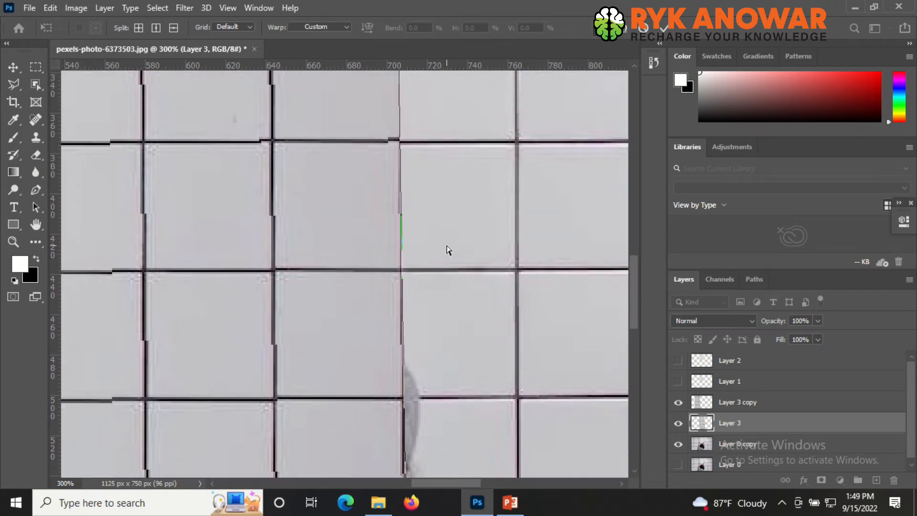
pyautogui.scroll(2, 448, 250)
pyautogui.scroll(3, 448, 251)
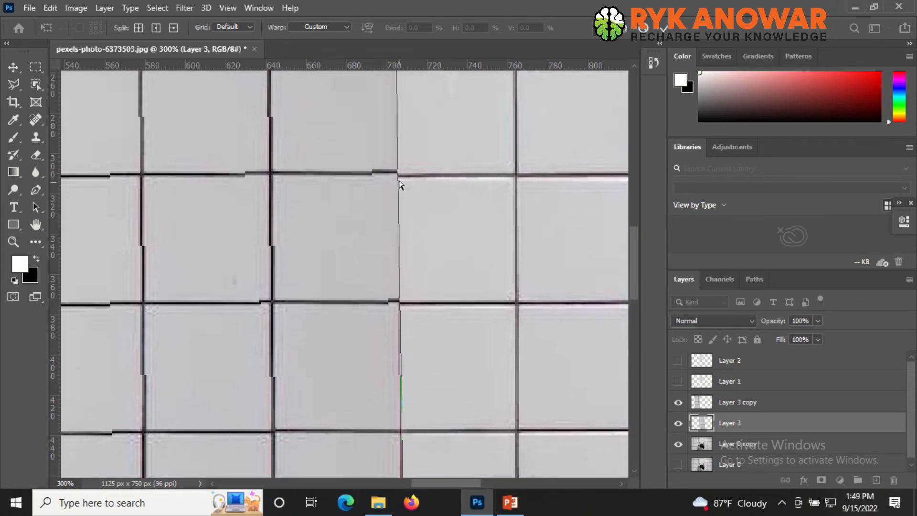
pyautogui.click(173, 28)
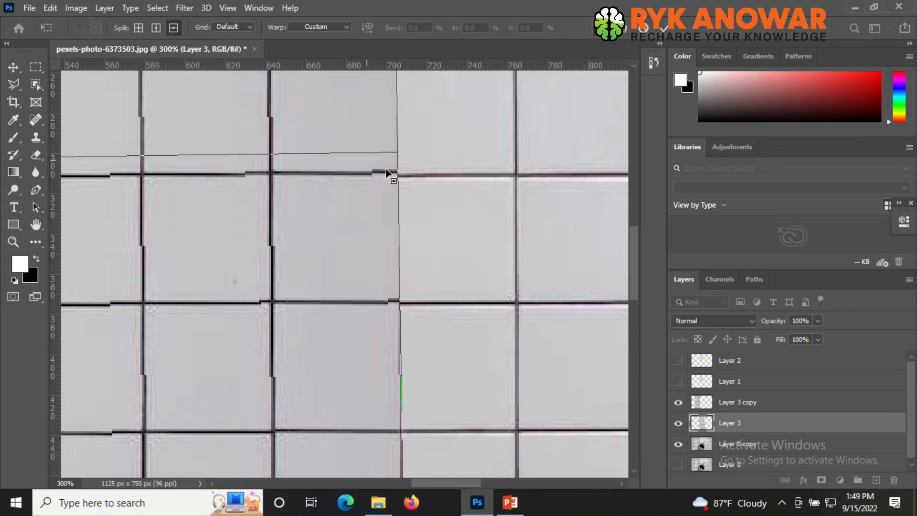
pyautogui.click(399, 179)
pyautogui.moveTo(397, 170); pyautogui.dragTo(397, 174)
# - Add another horizontal warp split further up and drag its right edge point down to align the grout
pyautogui.scroll(4, 415, 248)
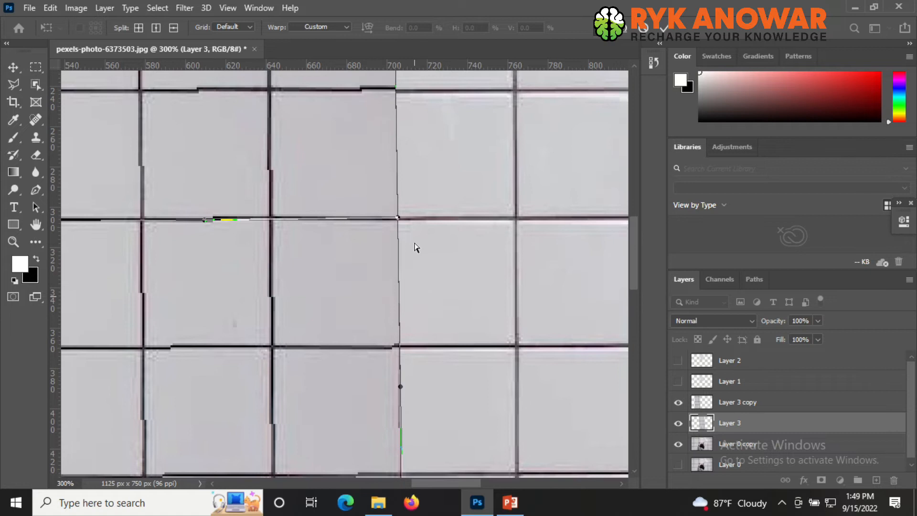
pyautogui.scroll(1, 416, 238)
pyautogui.click(174, 28)
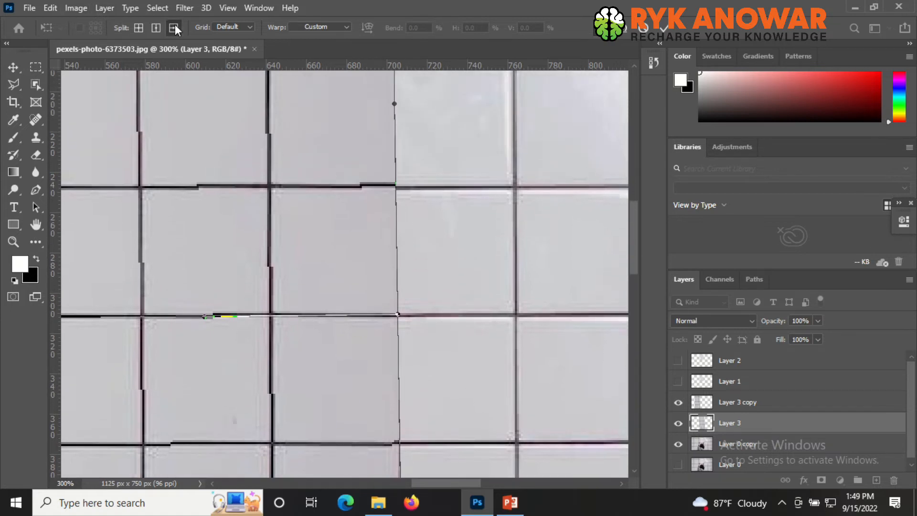
pyautogui.click(397, 184)
pyautogui.moveTo(398, 181); pyautogui.dragTo(398, 186)
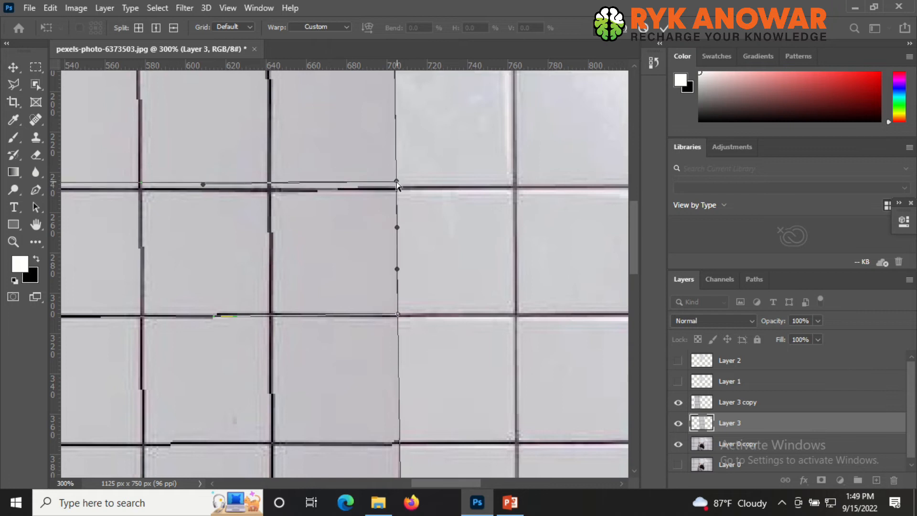
# - Split the warp at the uppermost visible grout line and drag its right edge point down to join the tiles
pyautogui.scroll(5, 436, 187)
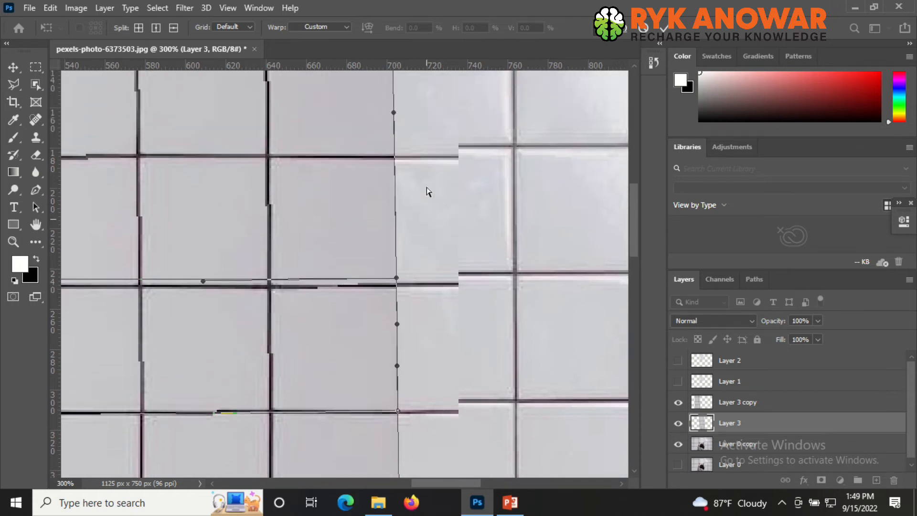
pyautogui.scroll(1, 427, 188)
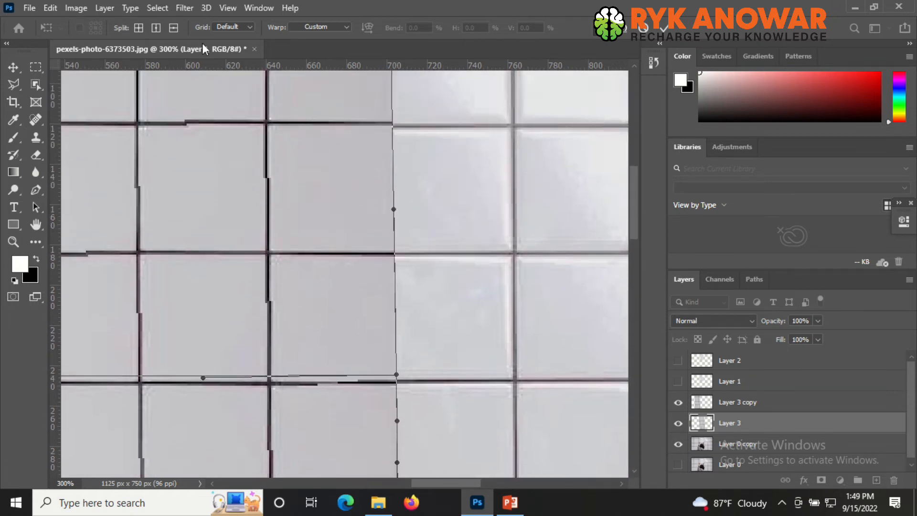
pyautogui.click(179, 30)
pyautogui.click(393, 111)
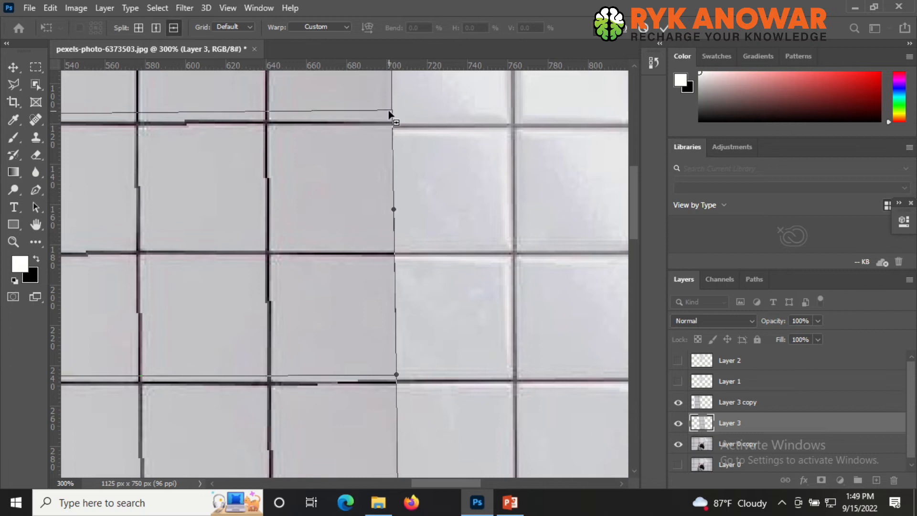
pyautogui.moveTo(392, 111); pyautogui.dragTo(393, 115)
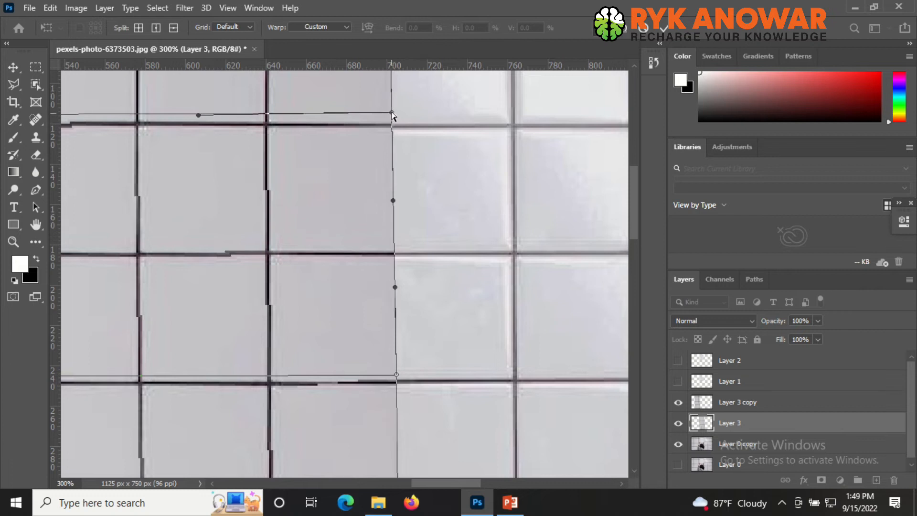
# - Split the warp at the topmost grout line, align its right edge point, and commit the warp
pyautogui.scroll(5, 418, 262)
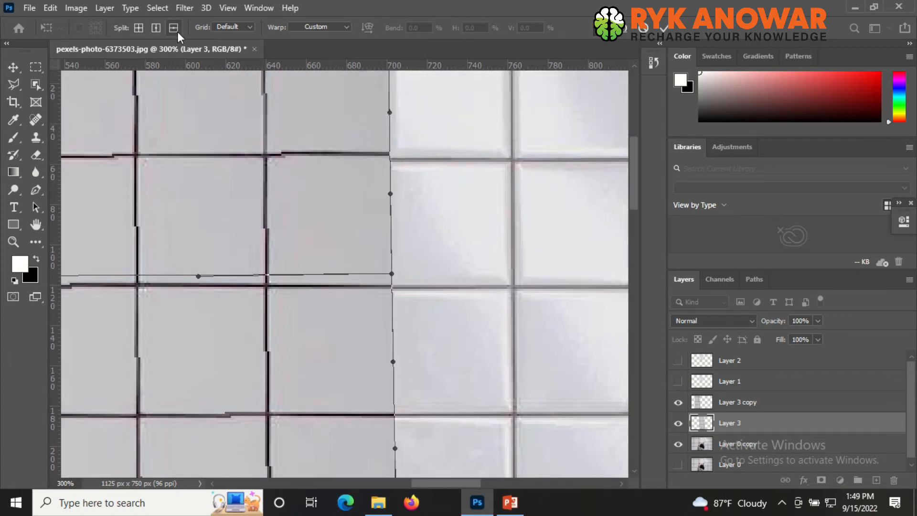
pyautogui.moveTo(224, 73); pyautogui.dragTo(391, 153)
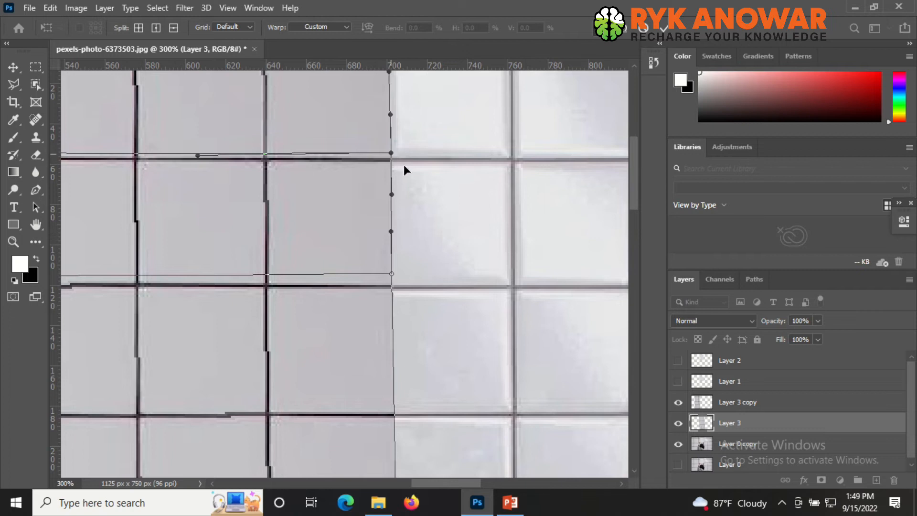
pyautogui.scroll(3, 415, 205)
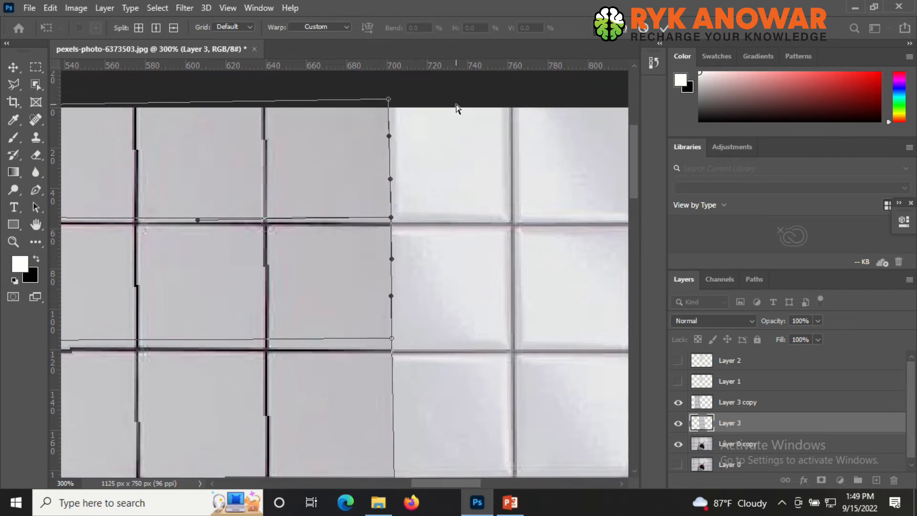
pyautogui.press('Return')
# - Zoom out and toggle layer visibilities to compare the patched wall with the original framed photo
pyautogui.scroll(-4, 455, 156)
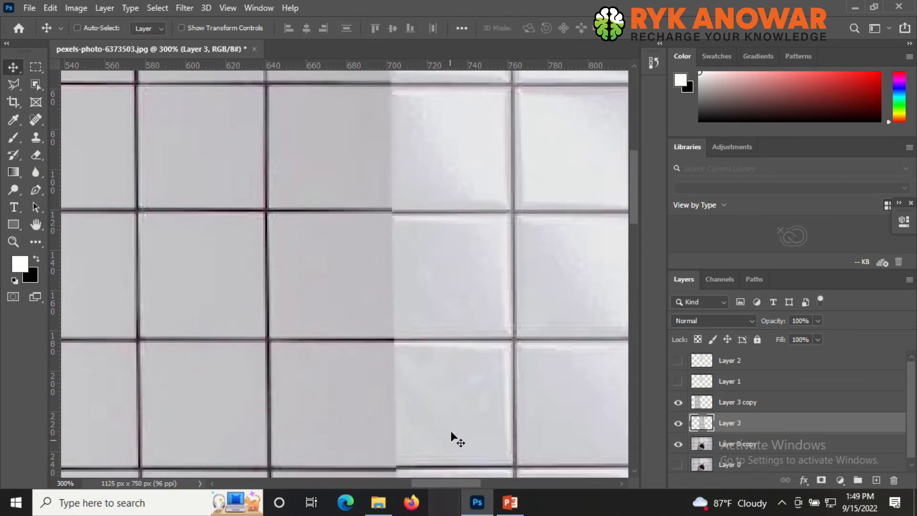
pyautogui.scroll(-3, 444, 386)
pyautogui.scroll(-1, 445, 385)
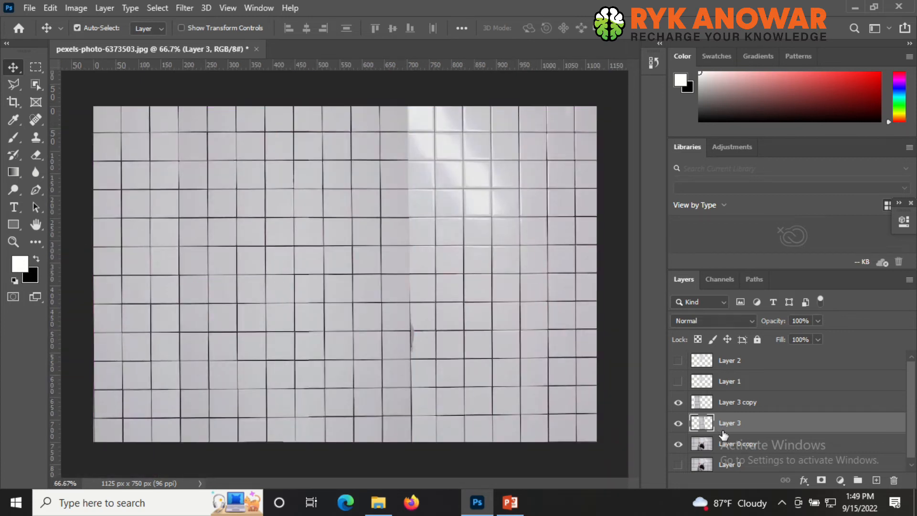
pyautogui.click(679, 425)
pyautogui.click(680, 425)
pyautogui.click(679, 425)
pyautogui.click(679, 425)
pyautogui.click(677, 361)
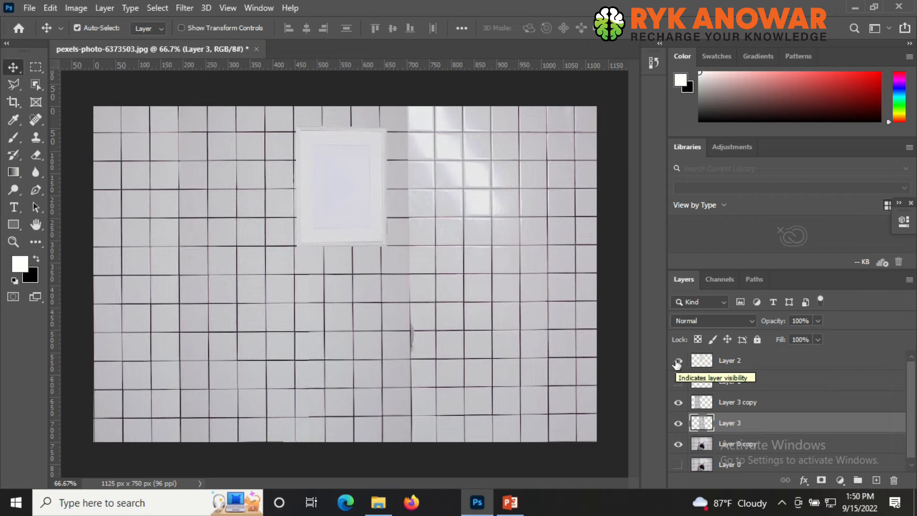
pyautogui.click(678, 361)
pyautogui.click(677, 364)
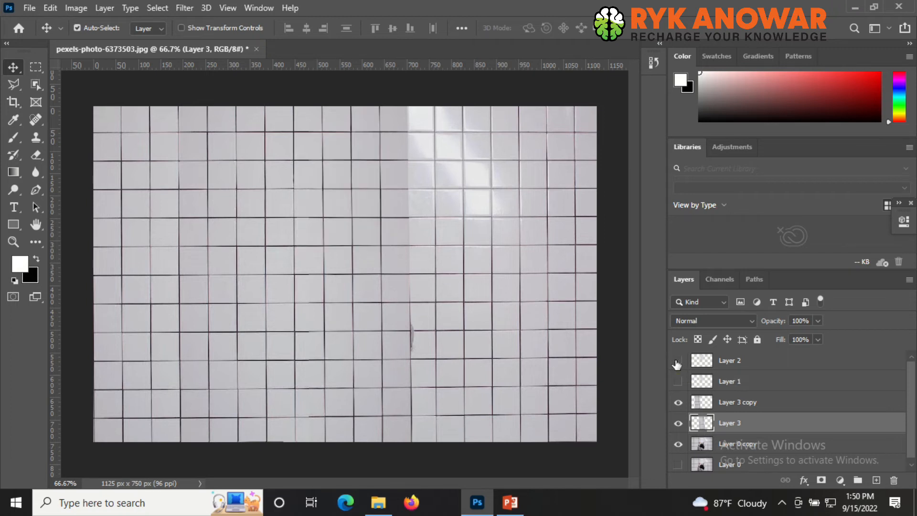
pyautogui.click(677, 424)
pyautogui.click(677, 424)
pyautogui.click(678, 424)
pyautogui.click(678, 424)
# - Duplicate Layer 3, move the copy right over the bright tile band, and flip it horizontally
pyautogui.hotkey('ctrl', 'j')
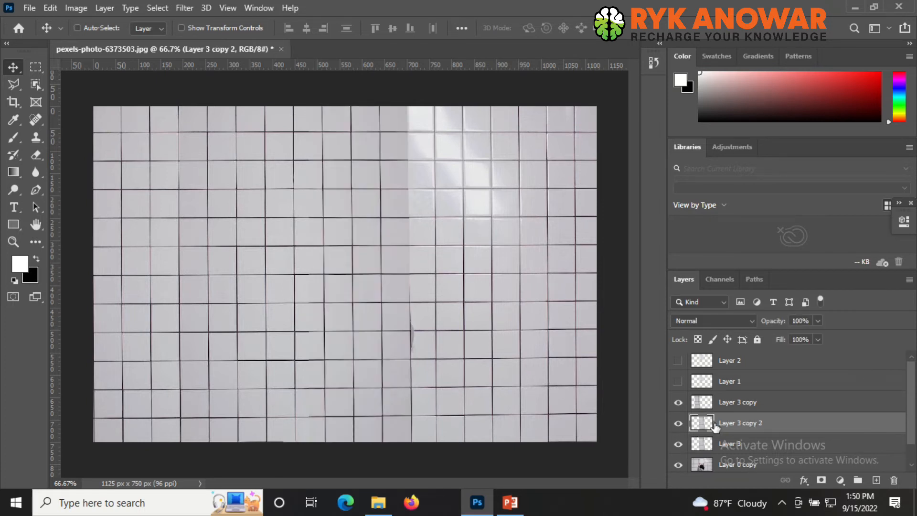
pyautogui.moveTo(393, 347); pyautogui.dragTo(519, 371)
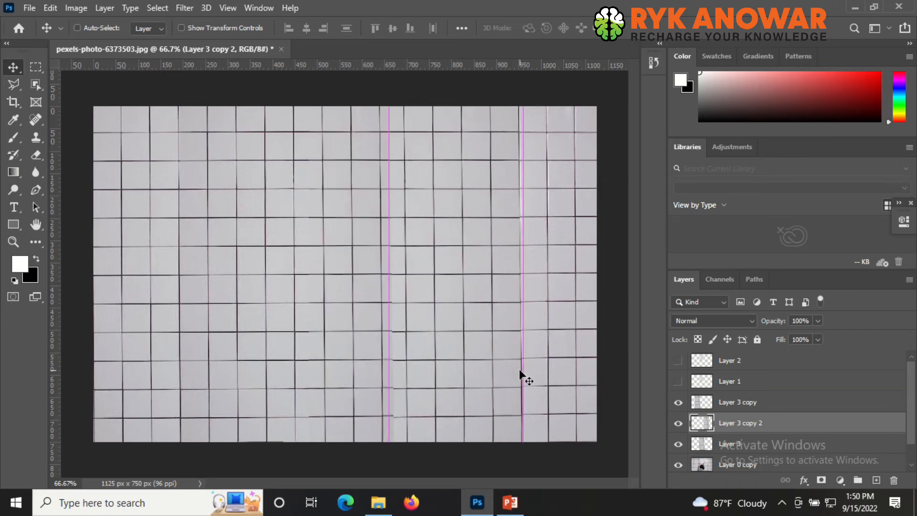
pyautogui.hotkey('ctrl', 't')
pyautogui.rightClick(475, 293)
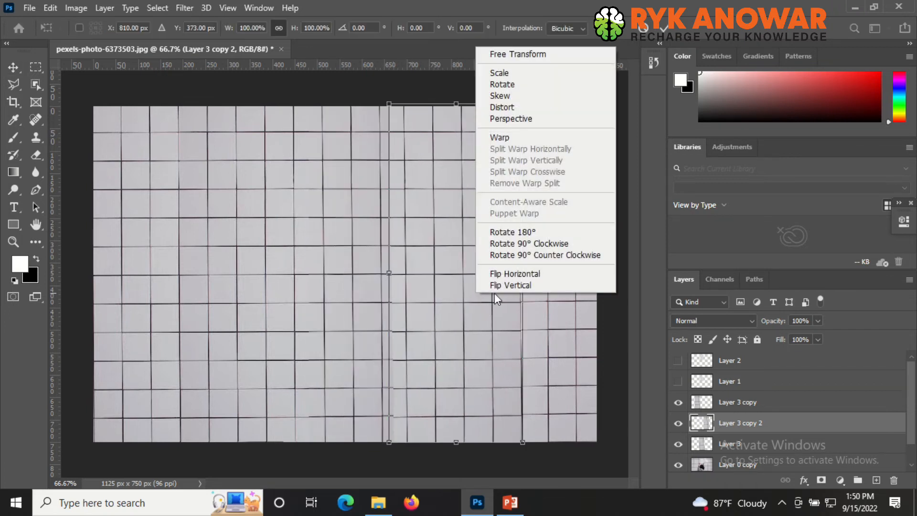
pyautogui.click(524, 274)
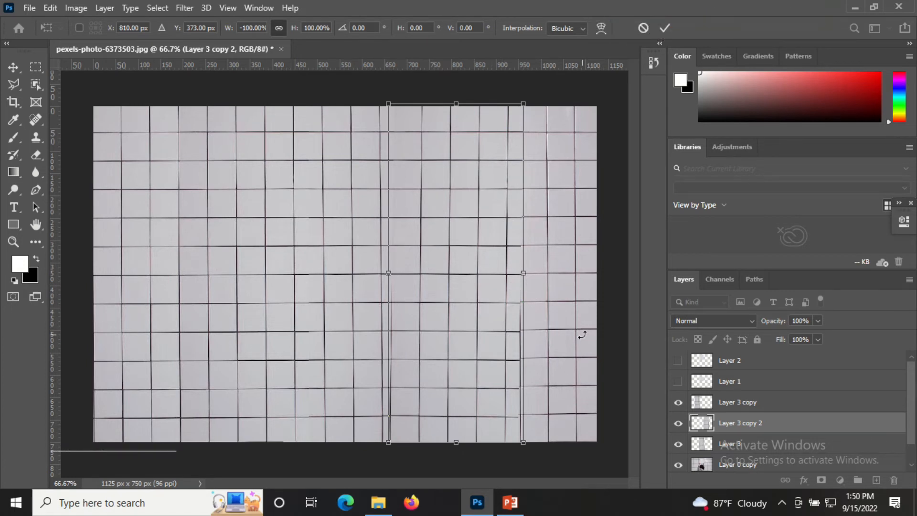
# - Nudge the flipped copy to about X 873 px and commit the transform
pyautogui.press('Right')
pyautogui.press('Right')
pyautogui.press('Right')
pyautogui.press('Right')
pyautogui.press('Right')
pyautogui.press('Right')
pyautogui.press('Right')
pyautogui.press('Right')
pyautogui.press('Right')
pyautogui.press('Right')
pyautogui.press('Right')
pyautogui.press('Right')
pyautogui.press('Right')
pyautogui.press('Right')
pyautogui.press('Right')
pyautogui.press('Right')
pyautogui.press('Right')
pyautogui.press('Right')
pyautogui.press('Right')
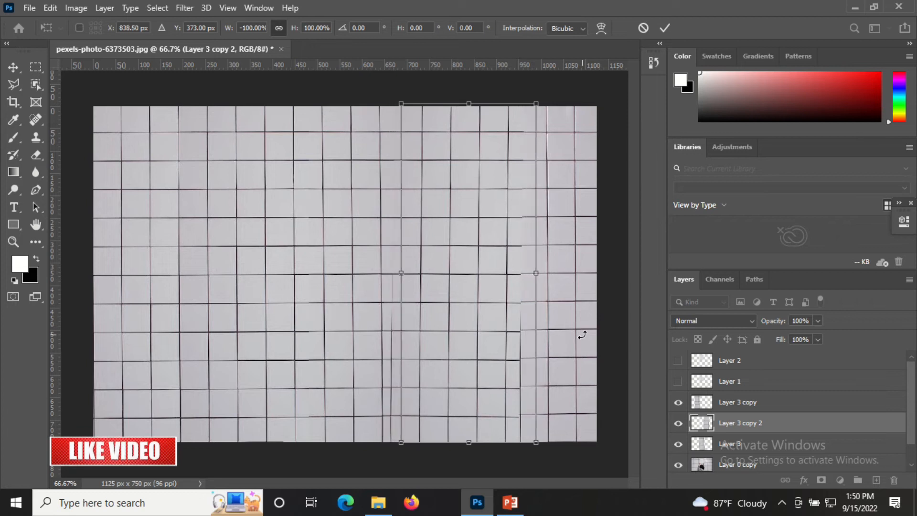
pyautogui.press('Right')
pyautogui.press('Right')
pyautogui.press('Right')
pyautogui.press('Right')
pyautogui.press('Right')
pyautogui.press('Right')
pyautogui.press('Right')
pyautogui.press('Right')
pyautogui.press('Right')
pyautogui.press('Right')
pyautogui.press('Right')
pyautogui.press('Right')
pyautogui.press('Right')
pyautogui.press('Right')
pyautogui.press('Right')
pyautogui.press('Right')
pyautogui.press('Right')
pyautogui.press('Right')
pyautogui.press('Right')
pyautogui.press('Right')
pyautogui.press('Right')
pyautogui.press('Right')
pyautogui.press('Right')
pyautogui.press('Right')
pyautogui.press('Right')
pyautogui.press('Right')
pyautogui.press('Right')
pyautogui.press('Right')
pyautogui.press('Right')
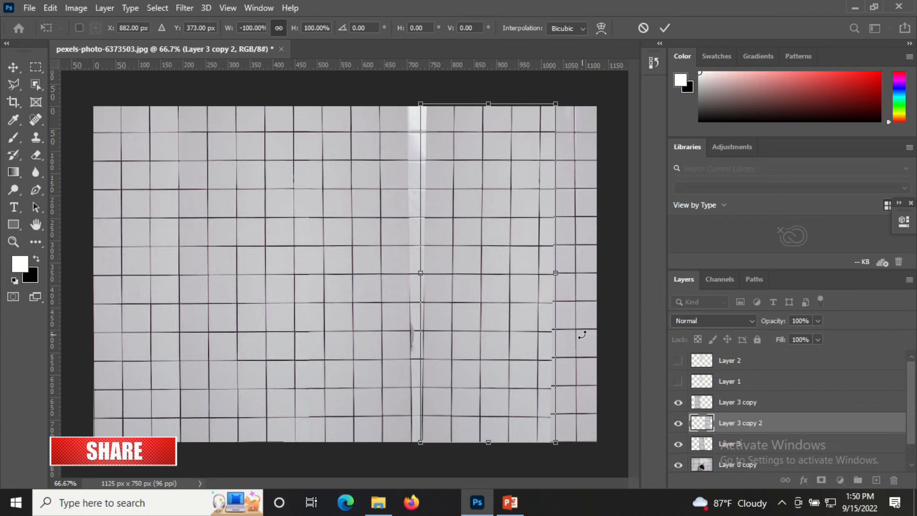
pyautogui.press('Left')
pyautogui.press('Left')
pyautogui.press('Left')
pyautogui.press('Left')
pyautogui.press('Left')
pyautogui.press('Left')
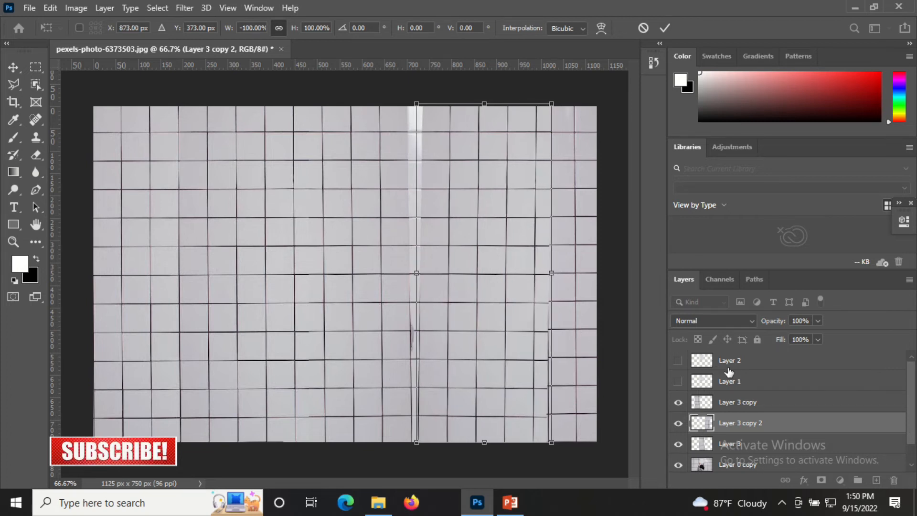
pyautogui.press('Return')
# - Move Layer 3 copy 2 below Layer 3 in the stack and nudge it six pixels left
pyautogui.moveTo(760, 424); pyautogui.dragTo(755, 451)
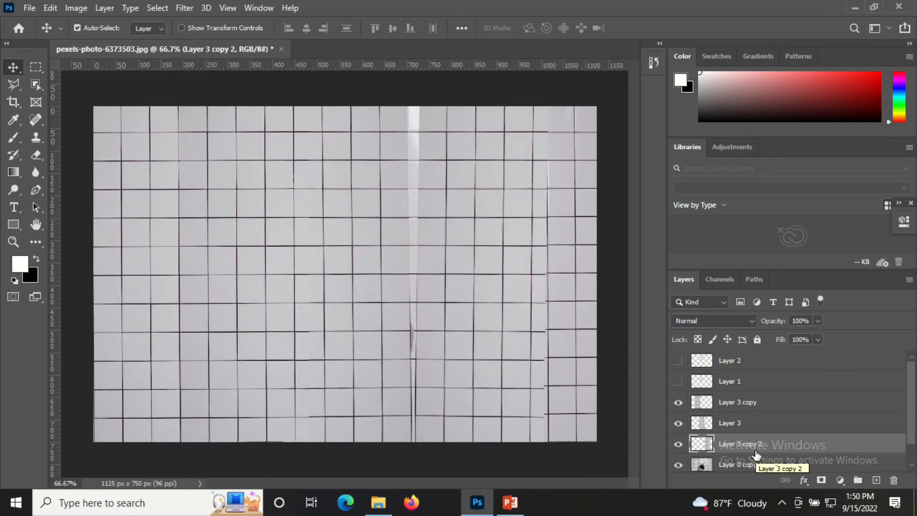
pyautogui.press('Left')
pyautogui.press('Left')
pyautogui.press('Left')
pyautogui.press('Left')
pyautogui.press('Left')
pyautogui.press('Left')
pyautogui.press('Left')
pyautogui.press('Left')
pyautogui.press('Left')
pyautogui.press('Left')
pyautogui.press('Left')
pyautogui.press('Left')
pyautogui.press('Left')
pyautogui.press('Left')
pyautogui.press('Left')
pyautogui.press('Left')
pyautogui.press('Left')
pyautogui.press('Left')
pyautogui.press('Left')
pyautogui.press('Left')
pyautogui.press('Left')
pyautogui.press('Left')
pyautogui.press('Left')
pyautogui.press('Left')
pyautogui.press('Left')
pyautogui.press('Left')
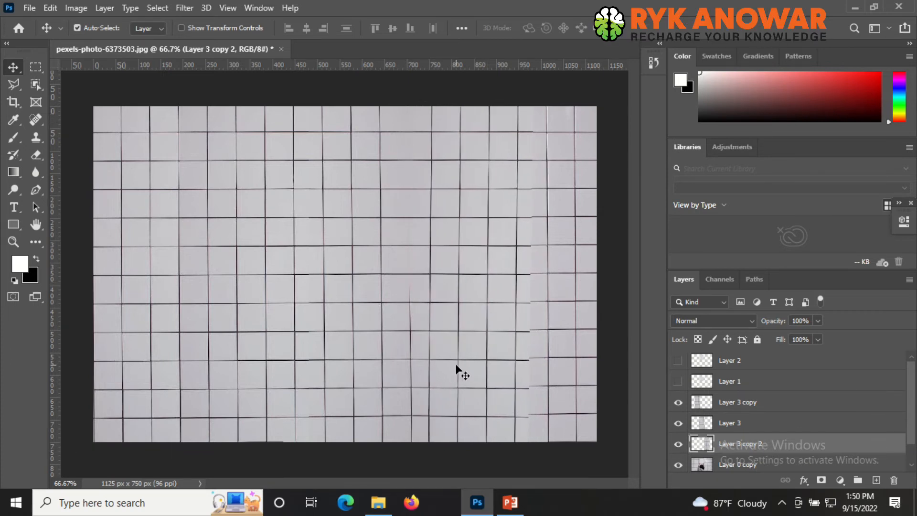
# - Rotate the copy about -0.99° and nudge it to about X 787.5 px, Y 371.5 px
pyautogui.hotkey('ctrl', 't')
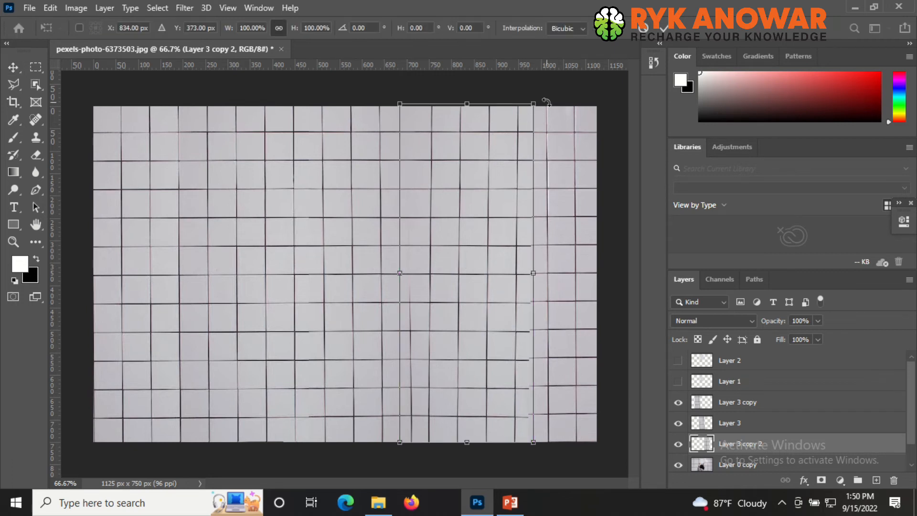
pyautogui.moveTo(546, 103); pyautogui.dragTo(544, 100)
pyautogui.press('Left')
pyautogui.press('Left')
pyautogui.press('Left')
pyautogui.press('Left')
pyautogui.press('Left')
pyautogui.press('Left')
pyautogui.press('Left')
pyautogui.press('Left')
pyautogui.press('Left')
pyautogui.press('Left')
pyautogui.press('Left')
pyautogui.press('Left')
pyautogui.press('Left')
pyautogui.press('Left')
pyautogui.press('Left')
pyautogui.press('Left')
pyautogui.press('Left')
pyautogui.press('Left')
pyautogui.press('Left')
pyautogui.press('Left')
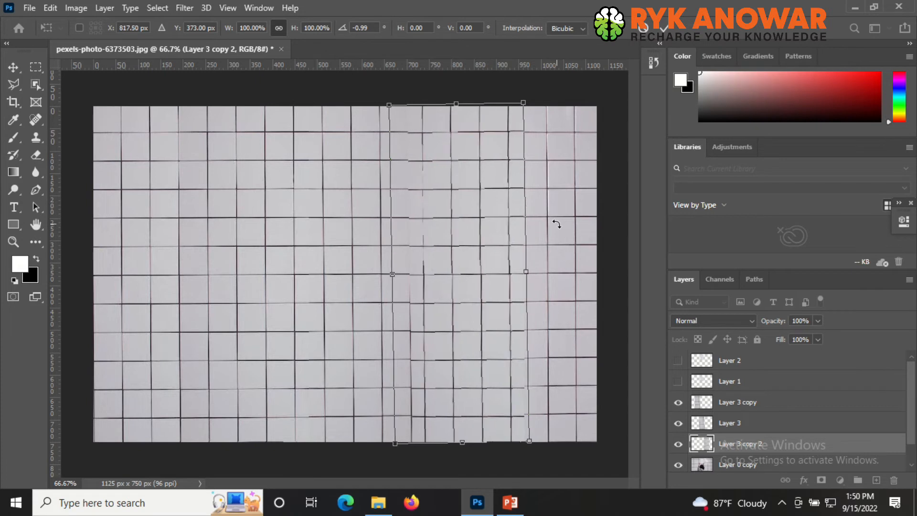
pyautogui.press('Left')
pyautogui.press('Left')
pyautogui.press('Left')
pyautogui.press('Left')
pyautogui.press('Left')
pyautogui.press('Left')
pyautogui.press('Left')
pyautogui.press('Left')
pyautogui.press('Left')
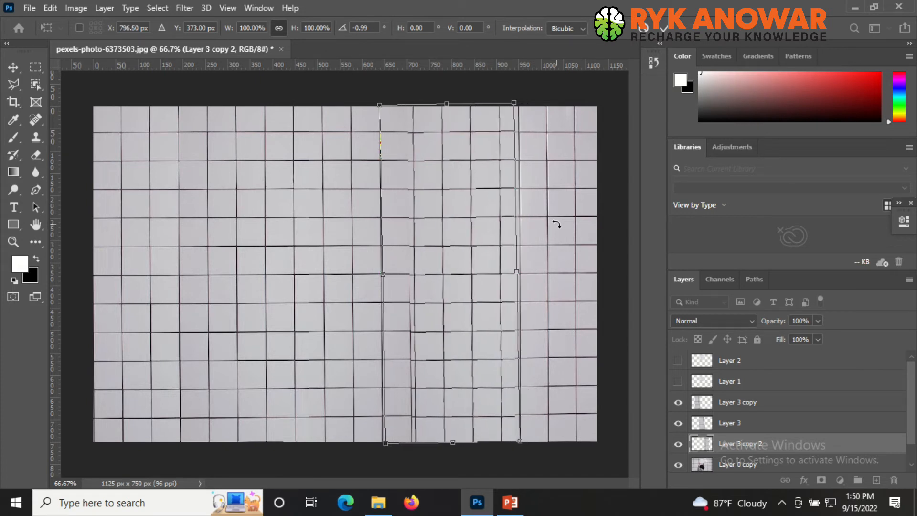
pyautogui.press('Left')
pyautogui.press('Up')
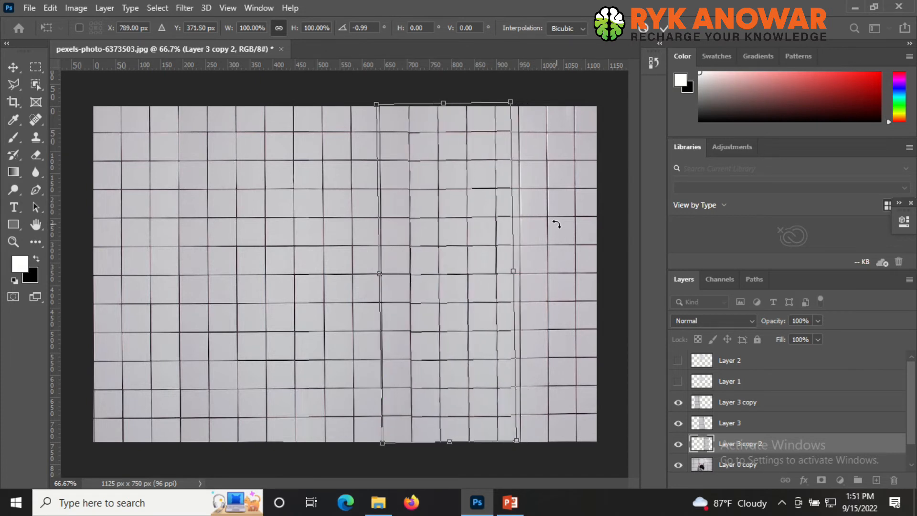
pyautogui.press('Left')
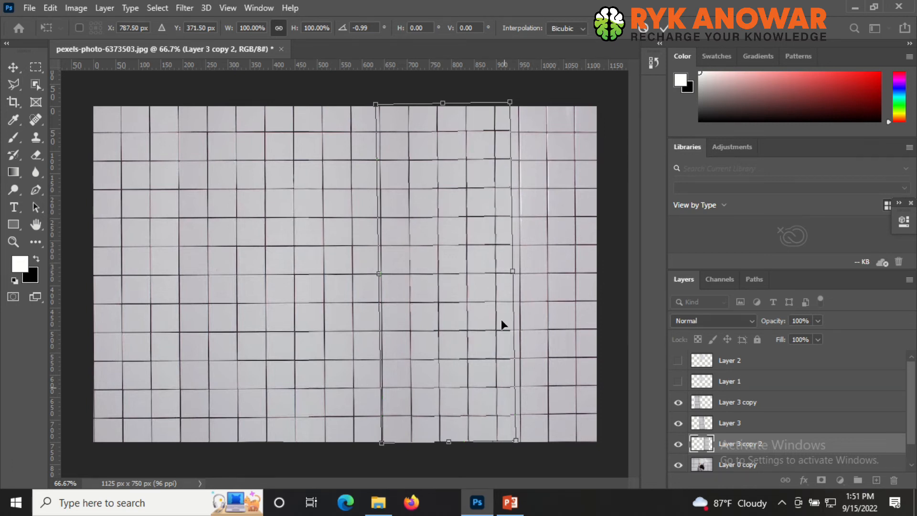
# - Switch the transform to Warp, zoom in, and split it at a lower grout line, nudging its right edge point up
pyautogui.rightClick(492, 204)
pyautogui.click(525, 294)
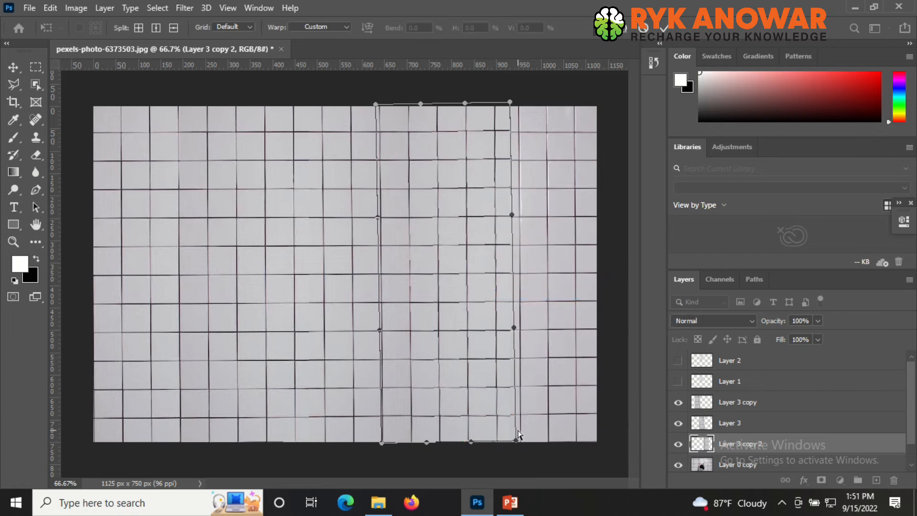
pyautogui.click(522, 414)
pyautogui.click(493, 399)
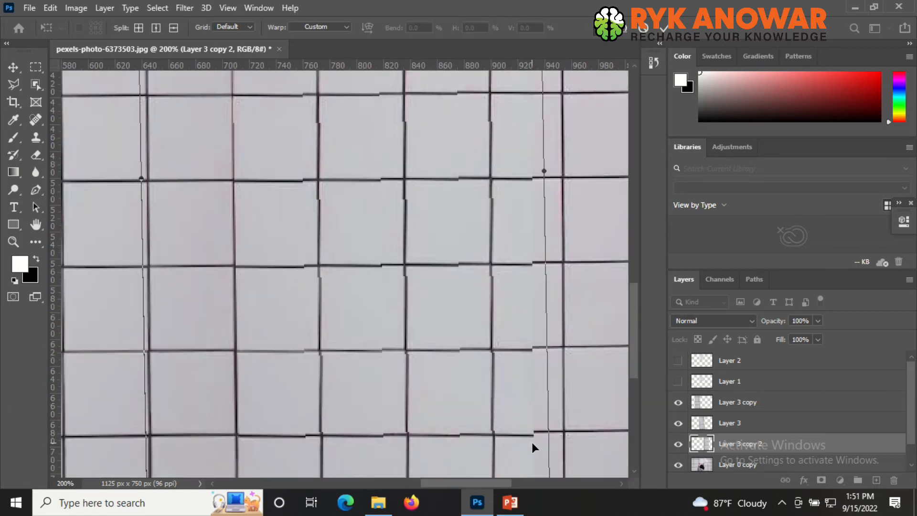
pyautogui.click(173, 27)
pyautogui.scroll(-5, 511, 256)
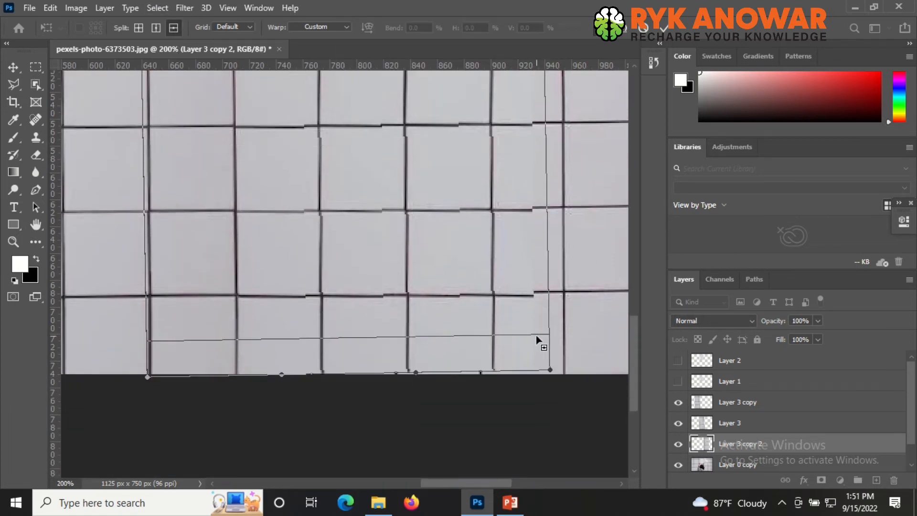
pyautogui.click(548, 287)
pyautogui.moveTo(548, 285); pyautogui.dragTo(549, 282)
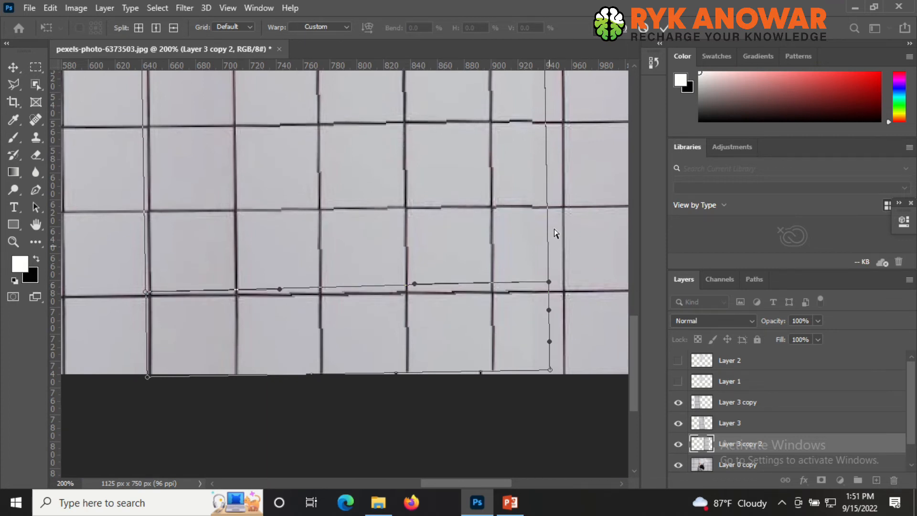
# - Add horizontal warp splits at the next grout lines up to line up the tiles
pyautogui.click(173, 27)
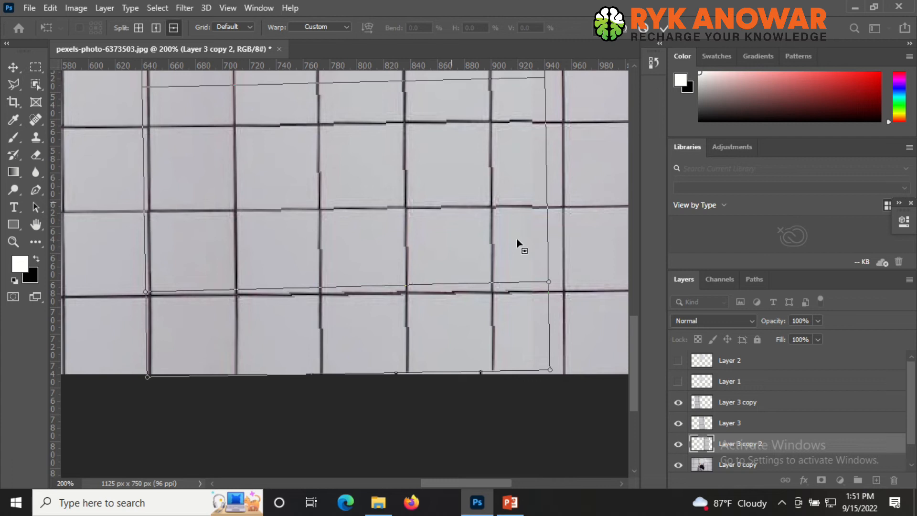
pyautogui.click(537, 190)
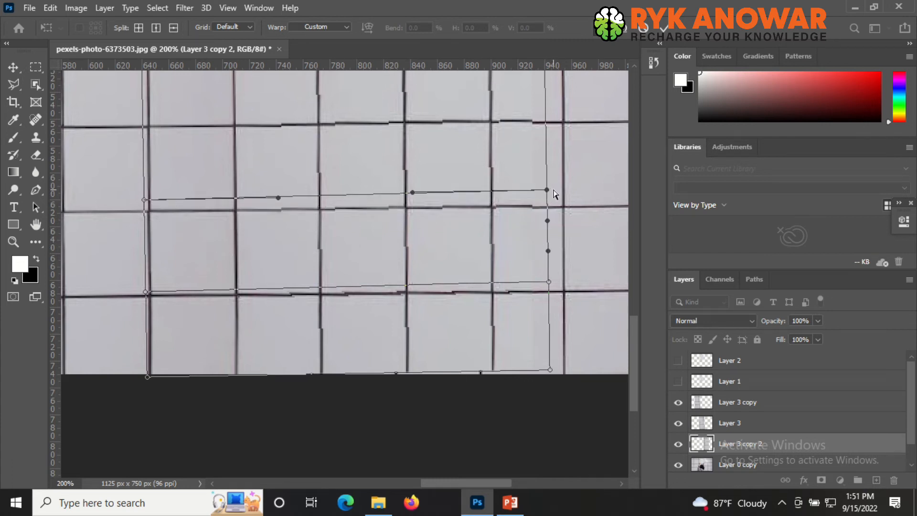
pyautogui.scroll(3, 546, 203)
pyautogui.scroll(1, 550, 250)
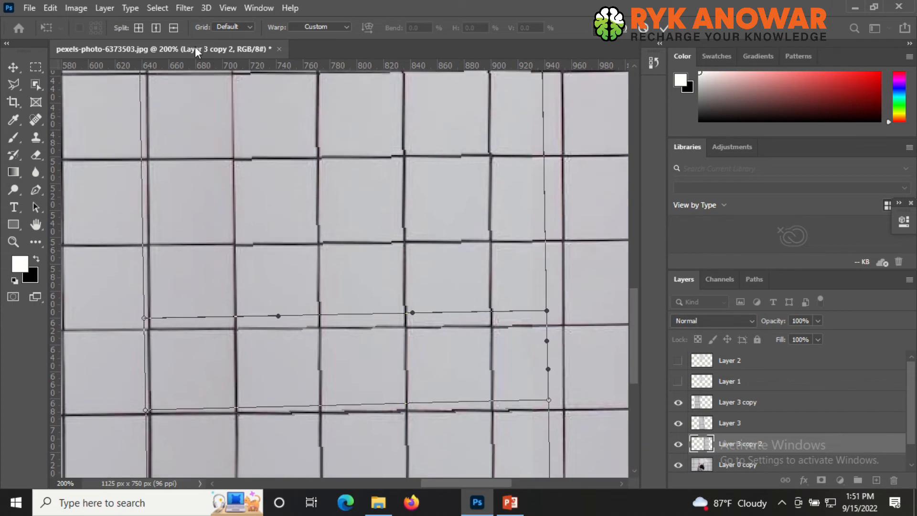
pyautogui.click(545, 228)
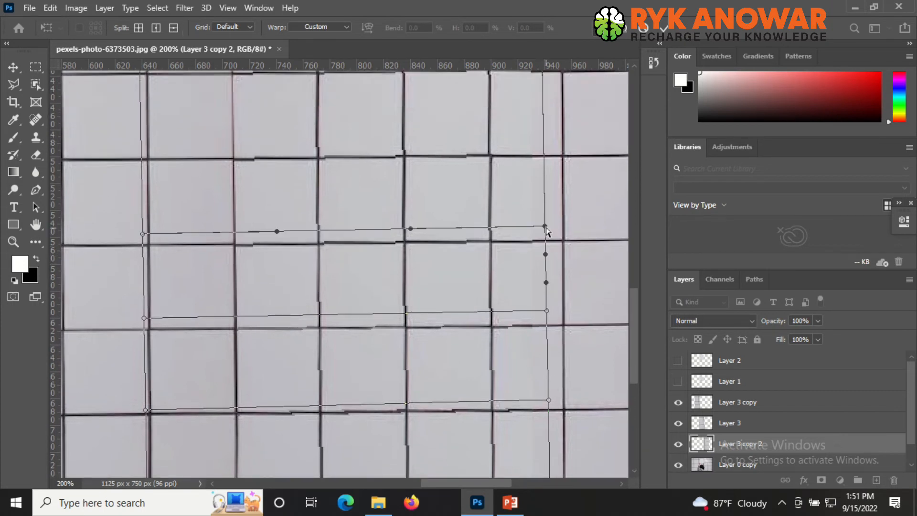
pyautogui.scroll(4, 552, 231)
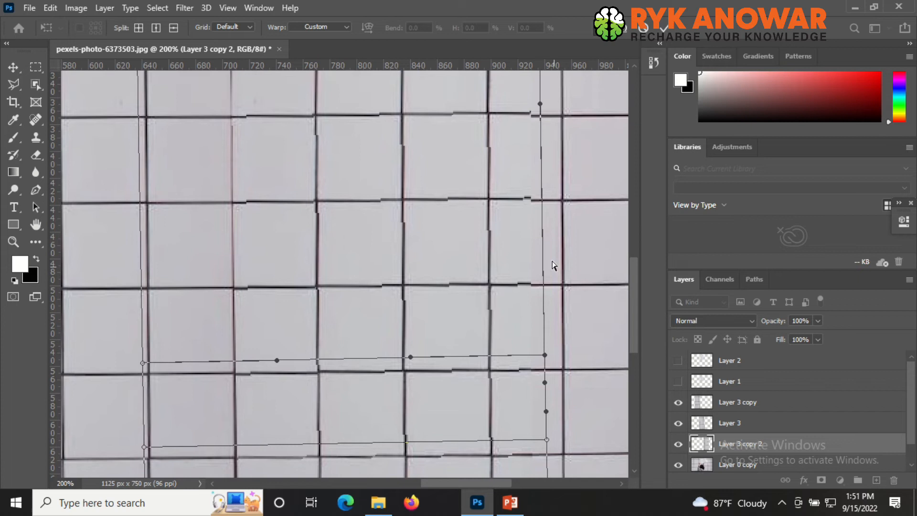
# - Split the warp at a higher grout line and drag its right edge point down to match the tiles
pyautogui.click(175, 31)
pyautogui.click(545, 197)
pyautogui.click(174, 28)
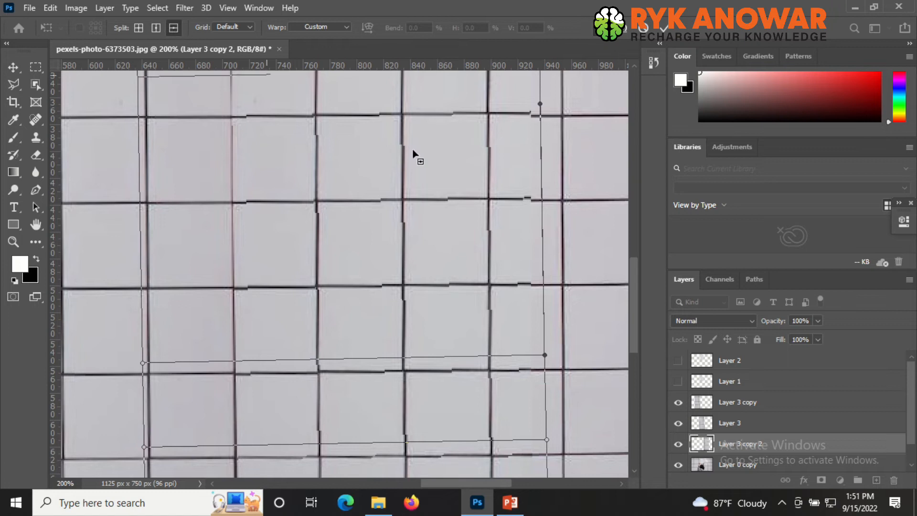
pyautogui.click(536, 191)
pyautogui.moveTo(543, 189); pyautogui.dragTo(543, 192)
pyautogui.scroll(3, 532, 293)
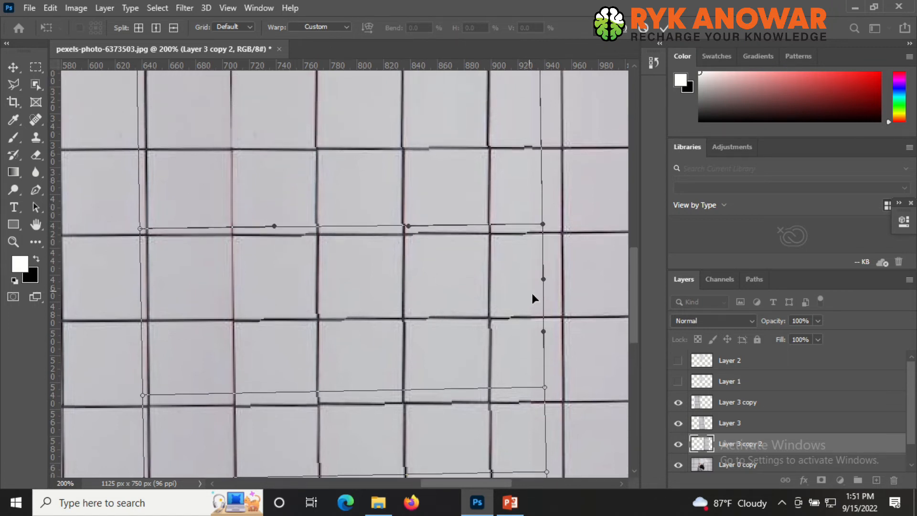
# - Add two more horizontal warp splits at the upper grout lines, nudging the right edge point to line up the tiles
pyautogui.click(173, 28)
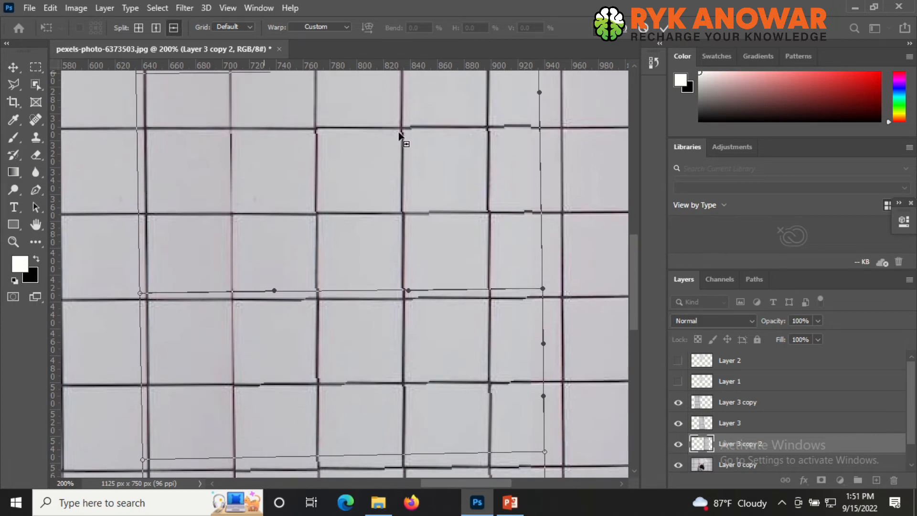
pyautogui.click(538, 196)
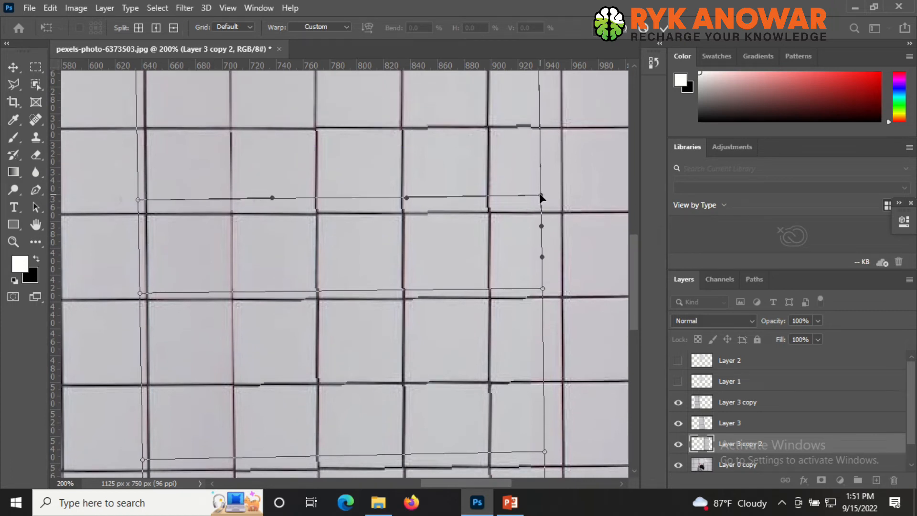
pyautogui.scroll(2, 543, 266)
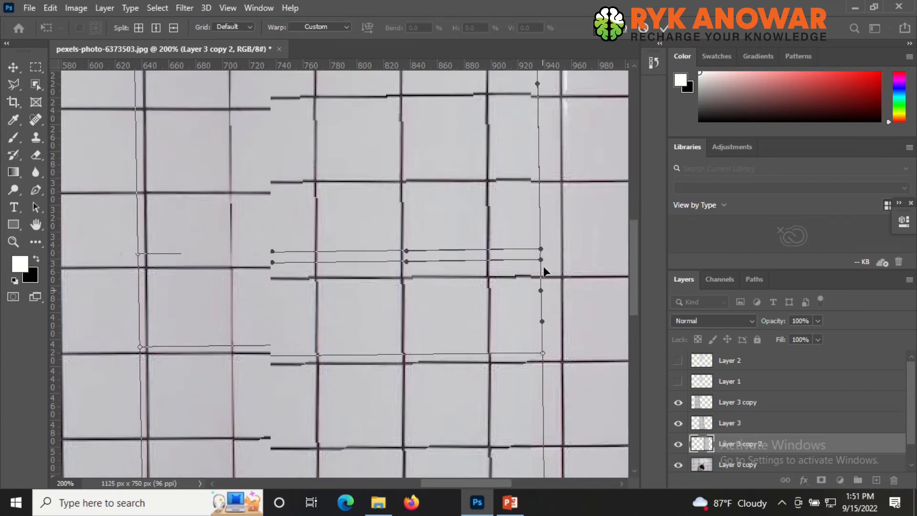
pyautogui.scroll(2, 544, 265)
pyautogui.click(173, 27)
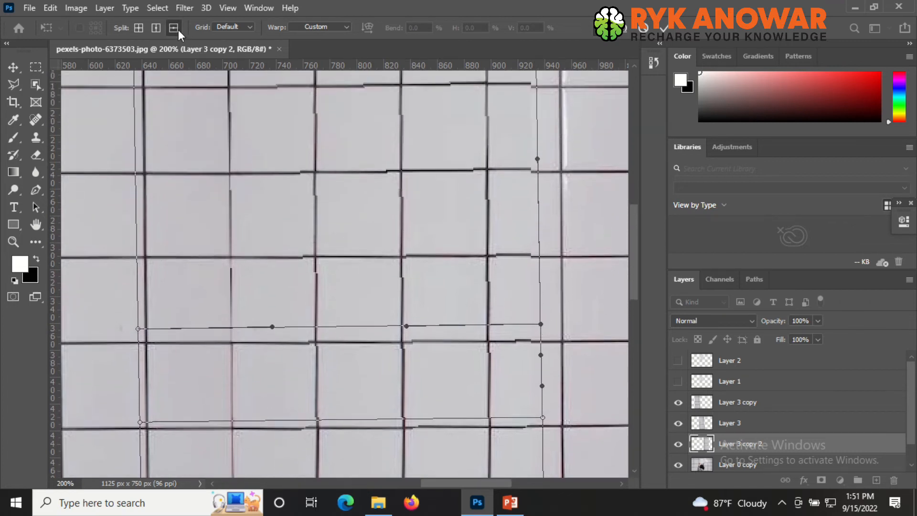
pyautogui.click(539, 156)
pyautogui.moveTo(536, 155); pyautogui.dragTo(536, 158)
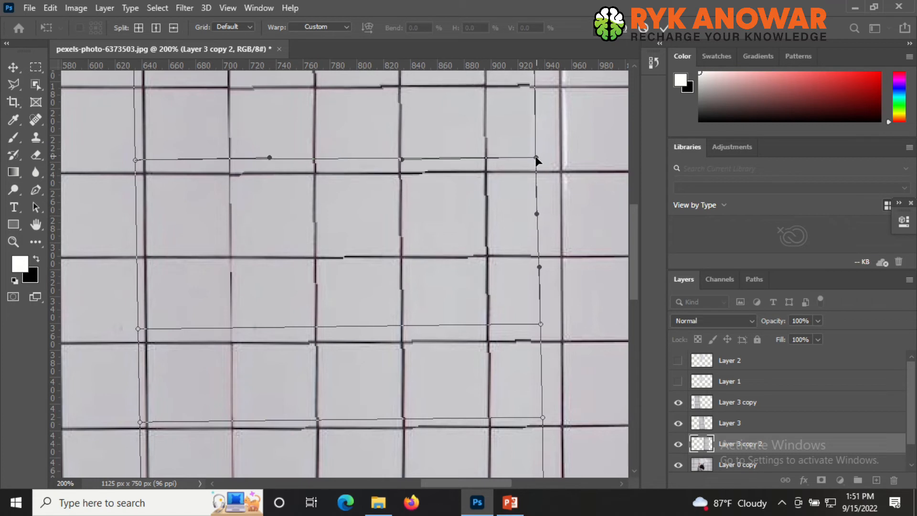
# - Split the warp at the remaining top grout lines, adjust each right edge point slightly, and commit the warp
pyautogui.scroll(2, 537, 161)
pyautogui.click(173, 28)
pyautogui.click(534, 133)
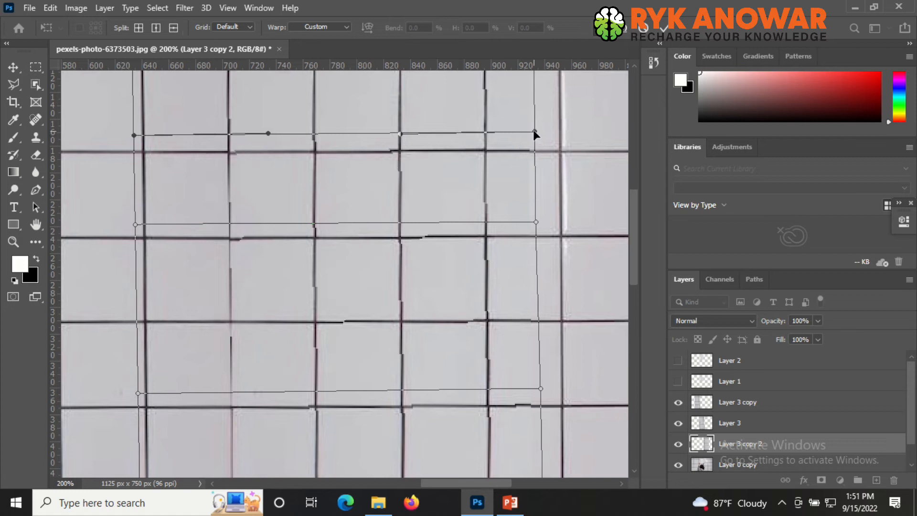
pyautogui.moveTo(534, 131); pyautogui.dragTo(534, 135)
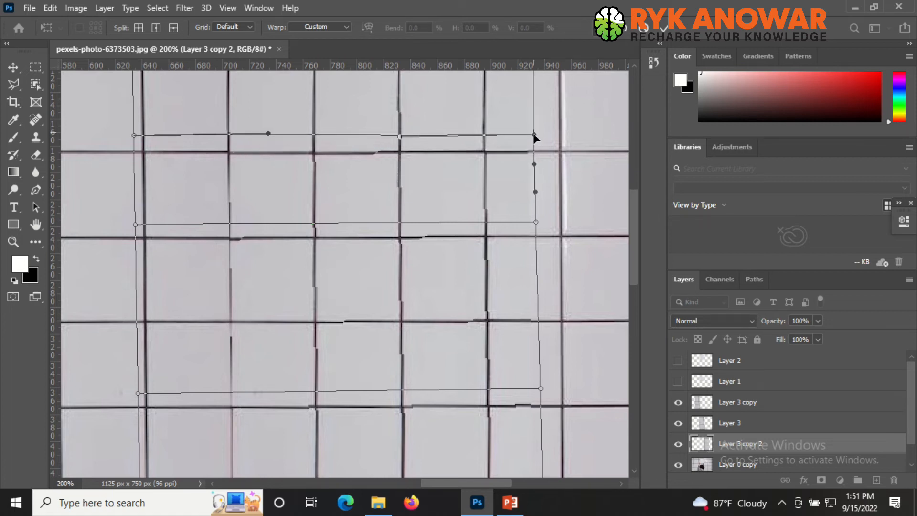
pyautogui.scroll(3, 536, 137)
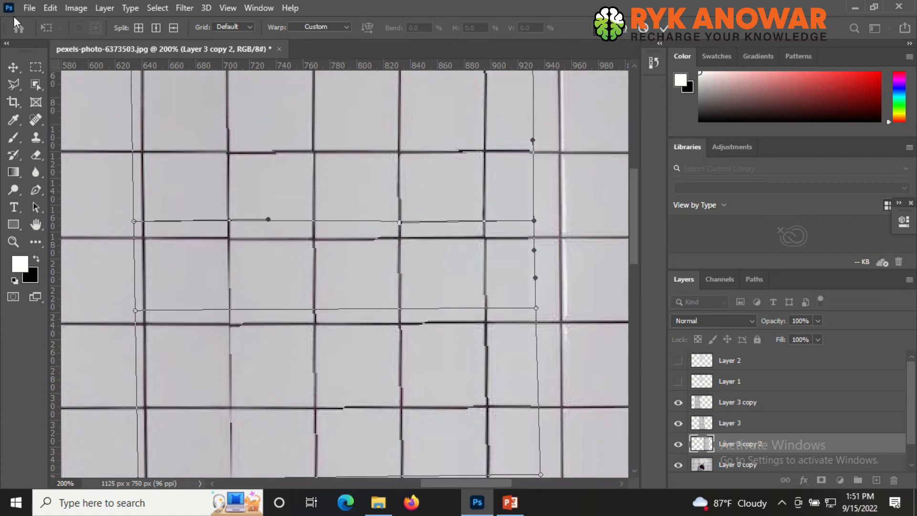
pyautogui.click(174, 28)
pyautogui.click(520, 121)
pyautogui.moveTo(535, 123); pyautogui.dragTo(534, 124)
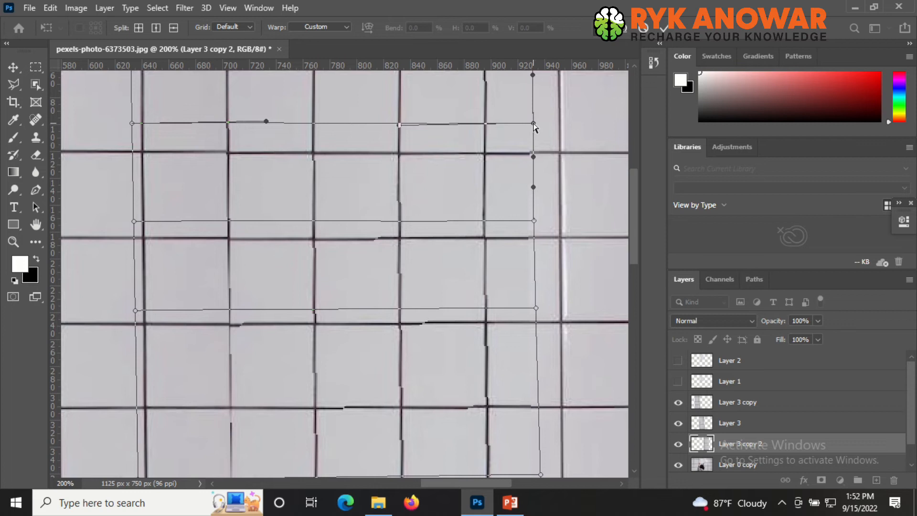
pyautogui.scroll(4, 540, 177)
pyautogui.click(174, 28)
pyautogui.click(523, 127)
pyautogui.moveTo(533, 127); pyautogui.dragTo(532, 128)
pyautogui.press('Return')
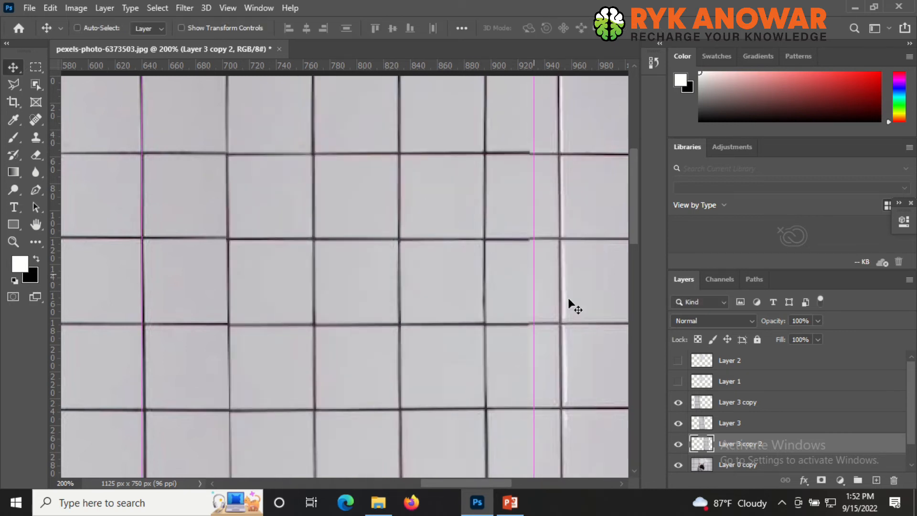
# - Zoom out and toggle the warped layer's visibility to compare it with the tiles underneath
pyautogui.hotkey('ctrl', 't')
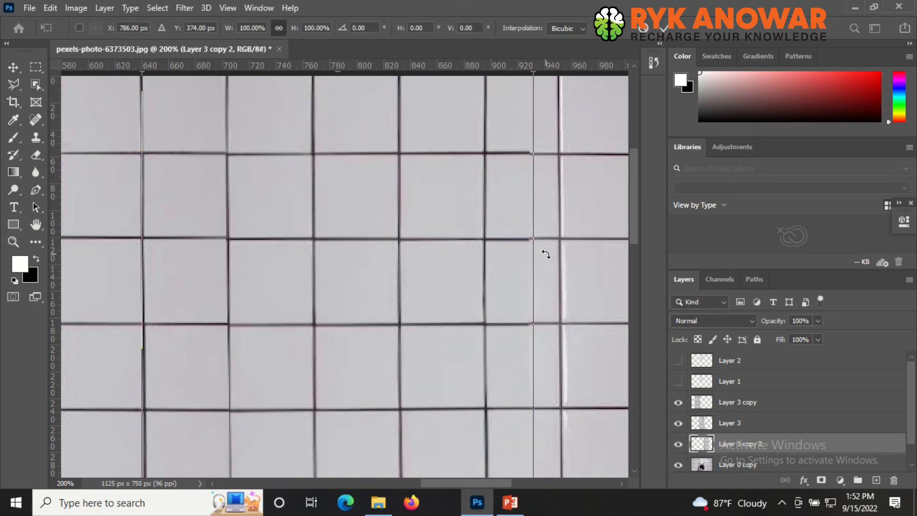
pyautogui.click(678, 445)
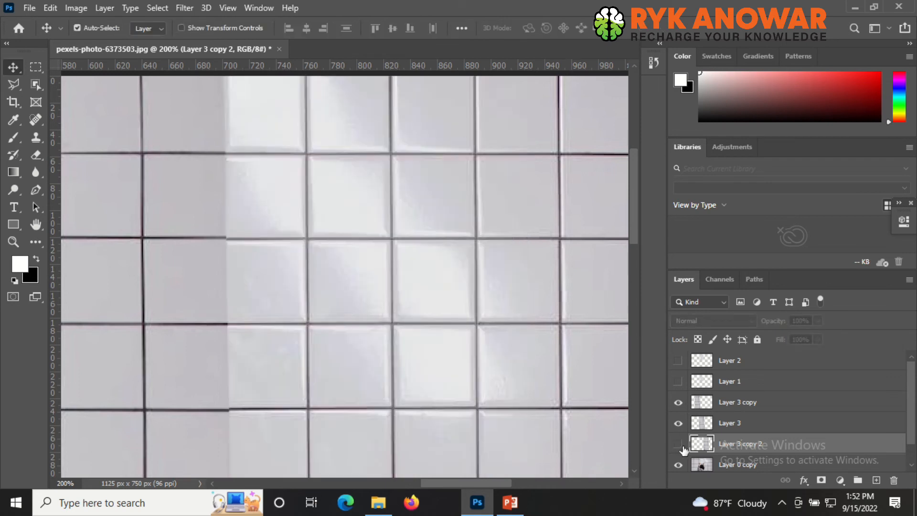
pyautogui.click(678, 444)
pyautogui.hotkey('ctrl', '-')
pyautogui.hotkey('ctrl', '-')
pyautogui.hotkey('ctrl', '-')
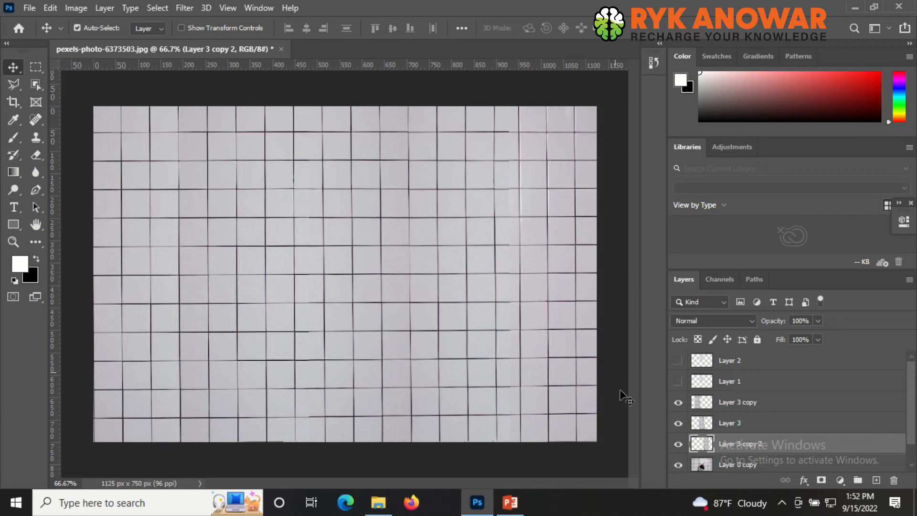
pyautogui.click(679, 446)
pyautogui.click(678, 445)
pyautogui.click(678, 446)
pyautogui.click(678, 446)
pyautogui.click(678, 445)
pyautogui.click(679, 446)
pyautogui.scroll(-1, 806, 471)
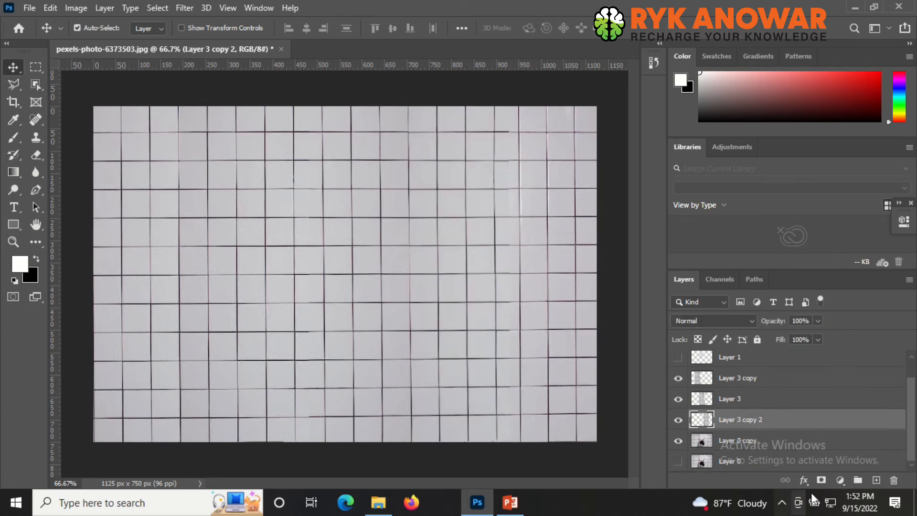
# - Add a layer mask to the warped layer and pick the Brush tool at 25 px with 100% hardness
pyautogui.click(820, 481)
pyautogui.press('b')
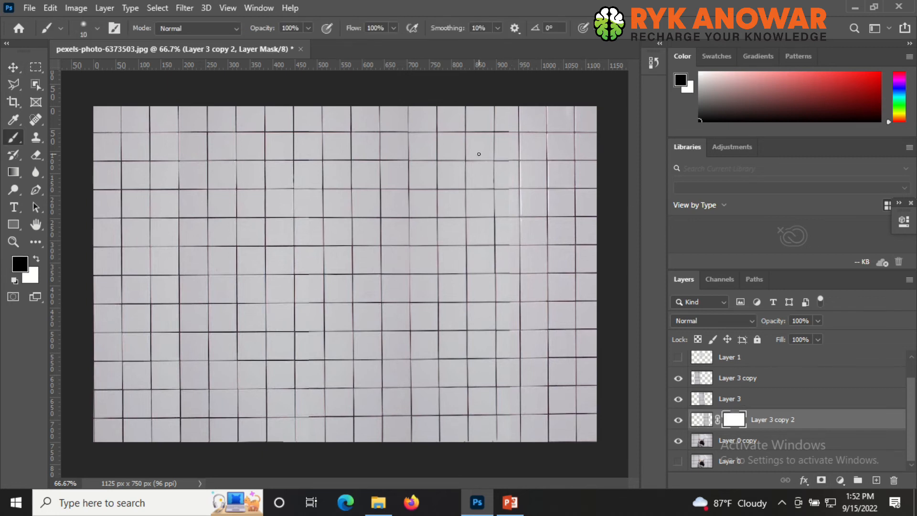
pyautogui.rightClick(482, 153)
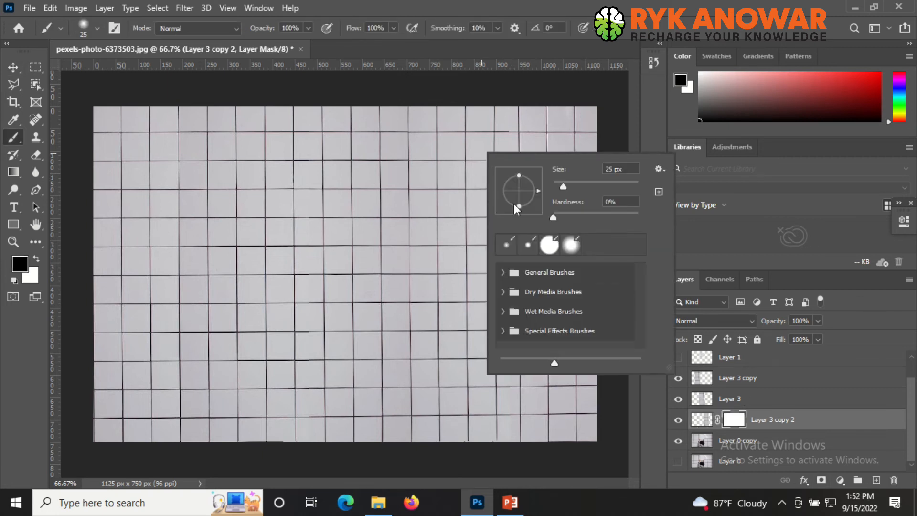
pyautogui.moveTo(586, 219); pyautogui.dragTo(716, 214)
pyautogui.press('Return')
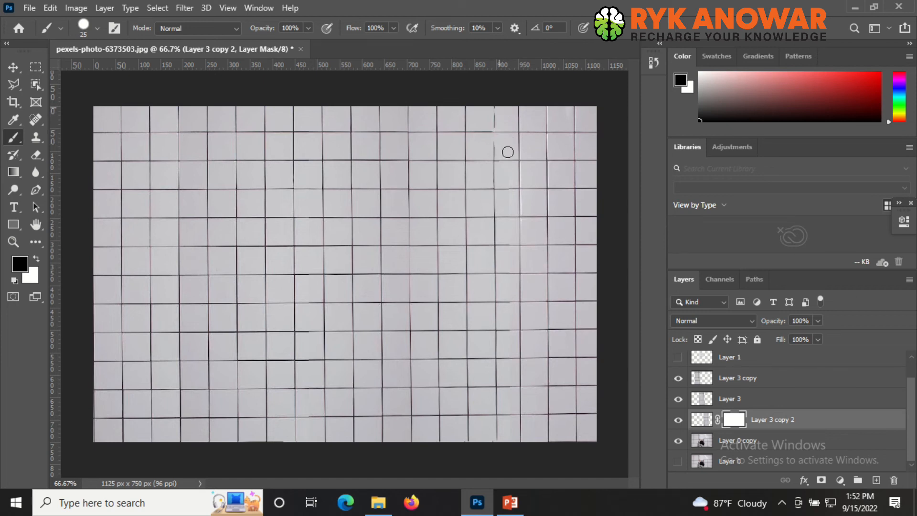
# - Paint black on the mask over the upper-right area, enlarging the brush to 50 px
pyautogui.moveTo(491, 160); pyautogui.dragTo(483, 181)
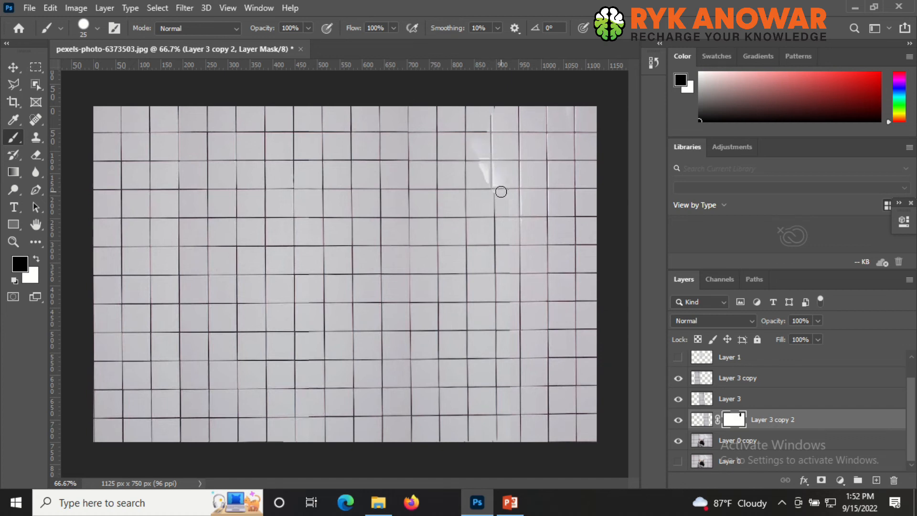
pyautogui.press(']')
pyautogui.moveTo(483, 142)
pyautogui.mouseDown()
pyautogui.moveTo(459, 118)
pyautogui.moveTo(480, 136)
pyautogui.moveTo(458, 101)
pyautogui.moveTo(484, 174)
pyautogui.moveTo(513, 209)
pyautogui.mouseUp()
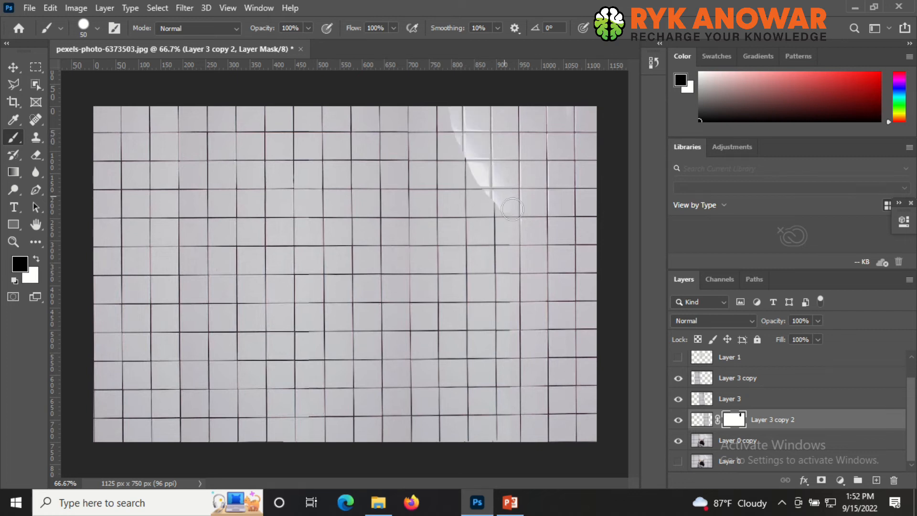
# - Set the brush hardness to 0%, enlarge it to 80 px, and paint down the right side to blend the tile layers
pyautogui.rightClick(514, 271)
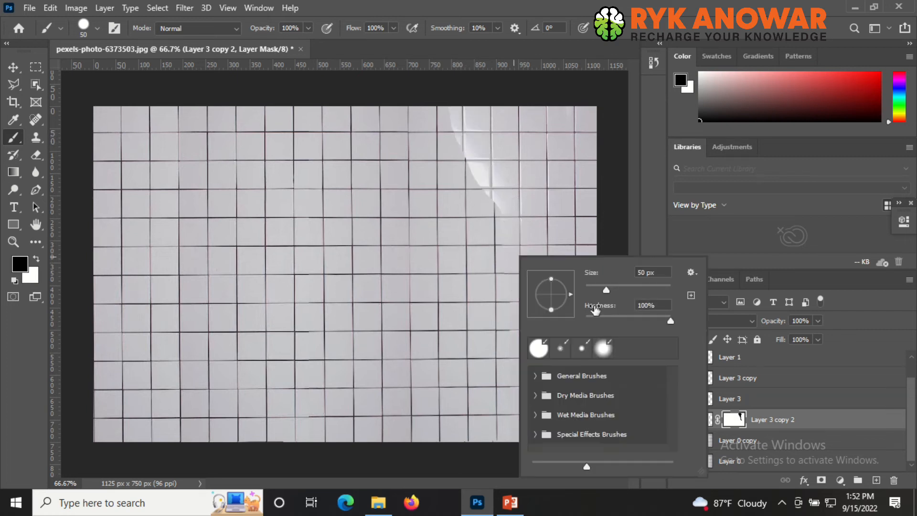
pyautogui.click(585, 317)
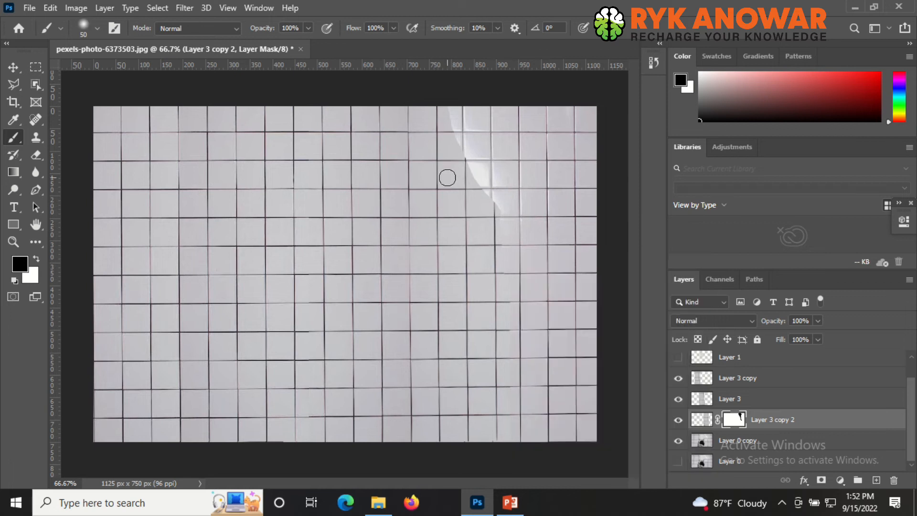
pyautogui.moveTo(457, 118)
pyautogui.mouseDown()
pyautogui.moveTo(467, 159)
pyautogui.moveTo(475, 172)
pyautogui.moveTo(458, 133)
pyautogui.moveTo(499, 212)
pyautogui.moveTo(493, 184)
pyautogui.moveTo(506, 260)
pyautogui.moveTo(479, 199)
pyautogui.moveTo(483, 232)
pyautogui.moveTo(465, 149)
pyautogui.moveTo(501, 328)
pyautogui.moveTo(505, 315)
pyautogui.moveTo(497, 288)
pyautogui.moveTo(497, 457)
pyautogui.mouseUp()
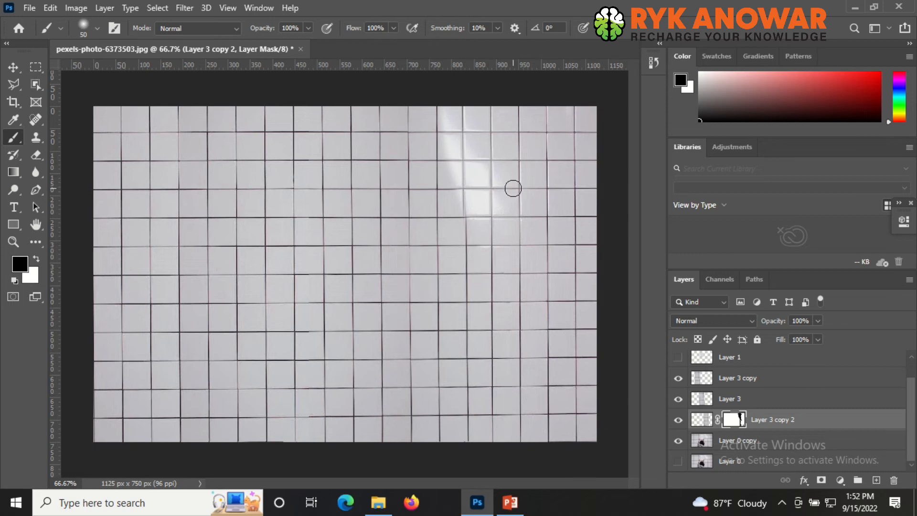
pyautogui.press(']')
pyautogui.press(']')
pyautogui.press(']')
pyautogui.moveTo(455, 134); pyautogui.dragTo(454, 171)
pyautogui.moveTo(434, 102)
pyautogui.mouseDown()
pyautogui.moveTo(467, 189)
pyautogui.moveTo(448, 174)
pyautogui.moveTo(456, 202)
pyautogui.moveTo(436, 191)
pyautogui.moveTo(458, 204)
pyautogui.moveTo(444, 181)
pyautogui.moveTo(466, 216)
pyautogui.moveTo(436, 200)
pyautogui.moveTo(457, 210)
pyautogui.moveTo(439, 203)
pyautogui.moveTo(461, 273)
pyautogui.moveTo(451, 260)
pyautogui.moveTo(461, 351)
pyautogui.moveTo(445, 364)
pyautogui.moveTo(450, 475)
pyautogui.mouseUp()
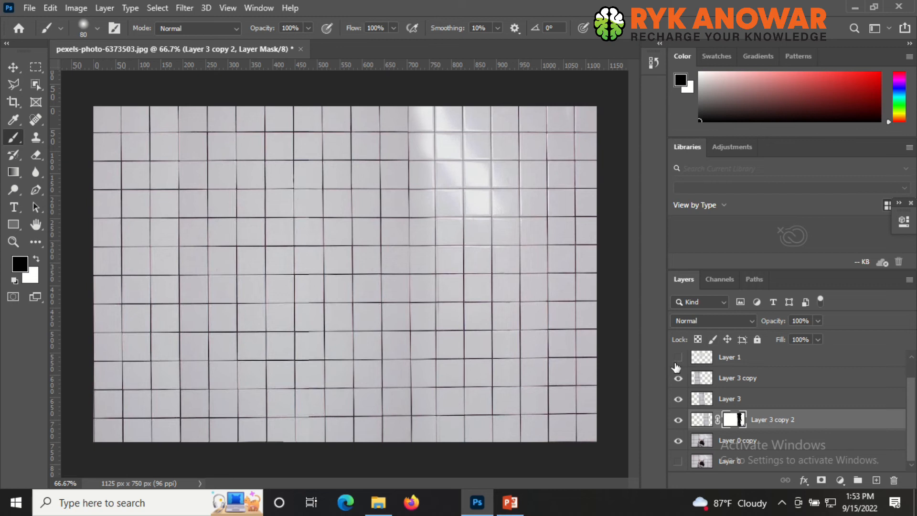
# - Show the frame layer Layer 2, select it, and swap the foreground and background colours
pyautogui.click(678, 358)
pyautogui.click(678, 360)
pyautogui.scroll(1, 722, 387)
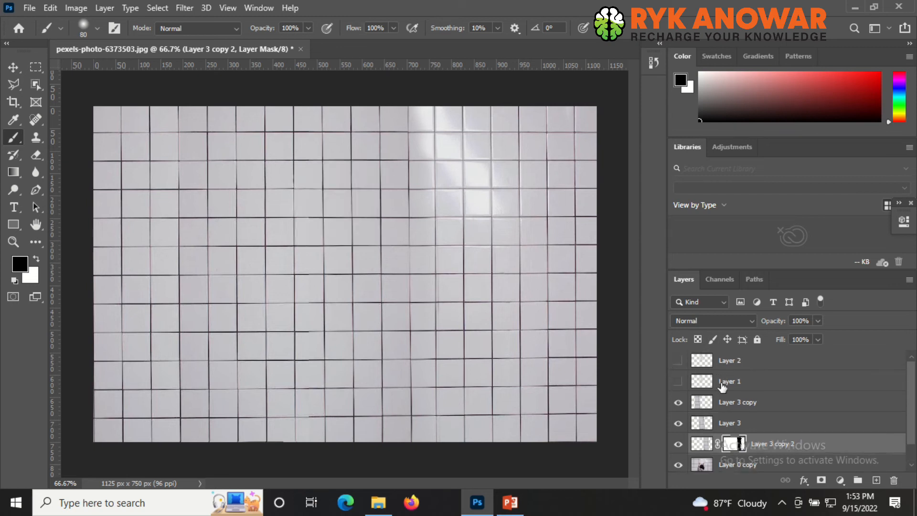
pyautogui.click(679, 360)
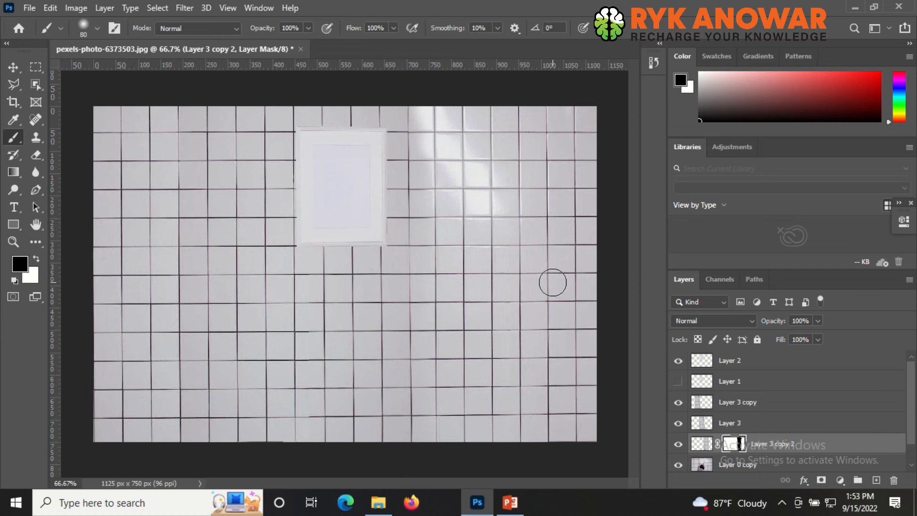
pyautogui.press('x')
pyautogui.click(765, 361)
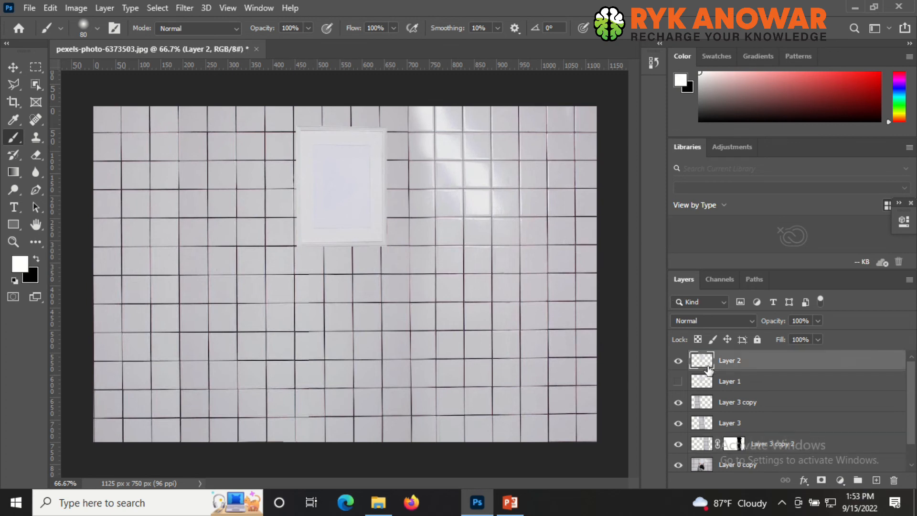
# - Toggle the layers' visibility and zoom to compare the edited wall with the original photo
pyautogui.scroll(-1, 766, 379)
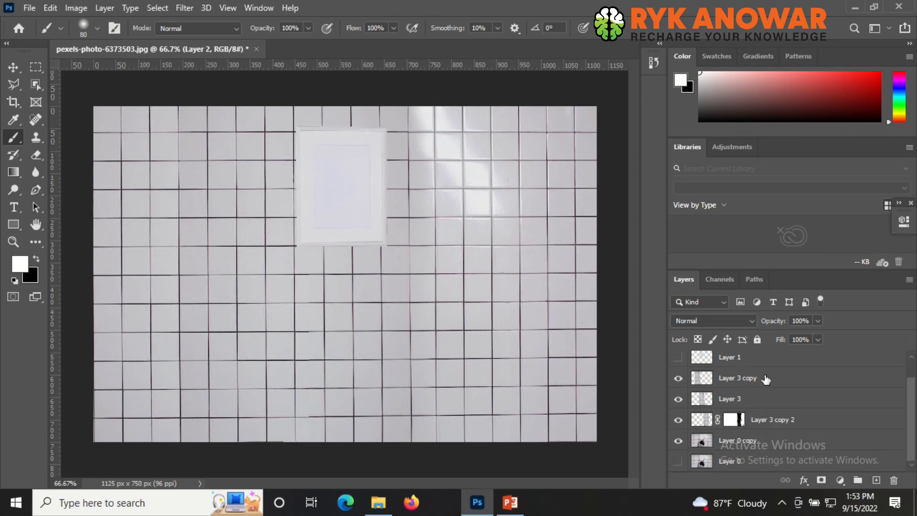
pyautogui.click(679, 420)
pyautogui.click(678, 399)
pyautogui.click(678, 378)
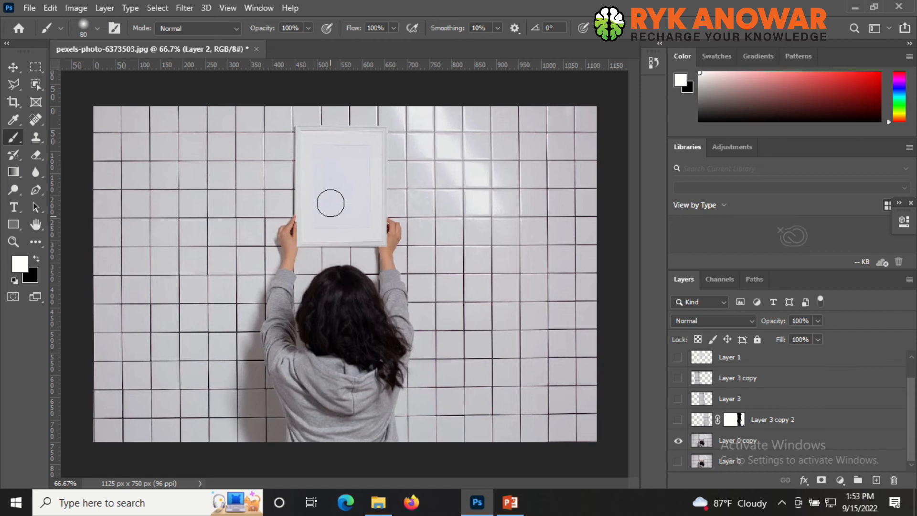
pyautogui.scroll(2, 301, 199)
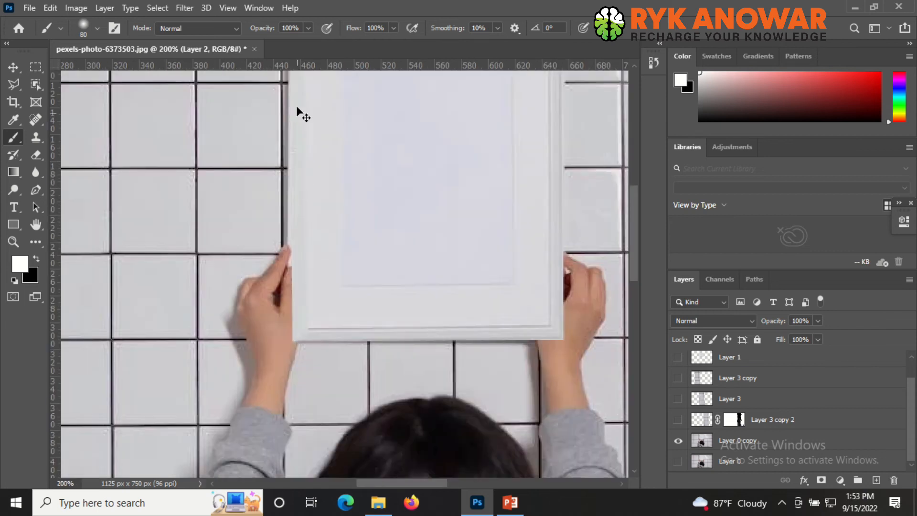
pyautogui.scroll(1, 690, 396)
pyautogui.scroll(-1, 690, 410)
pyautogui.scroll(1, 688, 443)
pyautogui.click(679, 381)
pyautogui.click(679, 381)
pyautogui.click(679, 406)
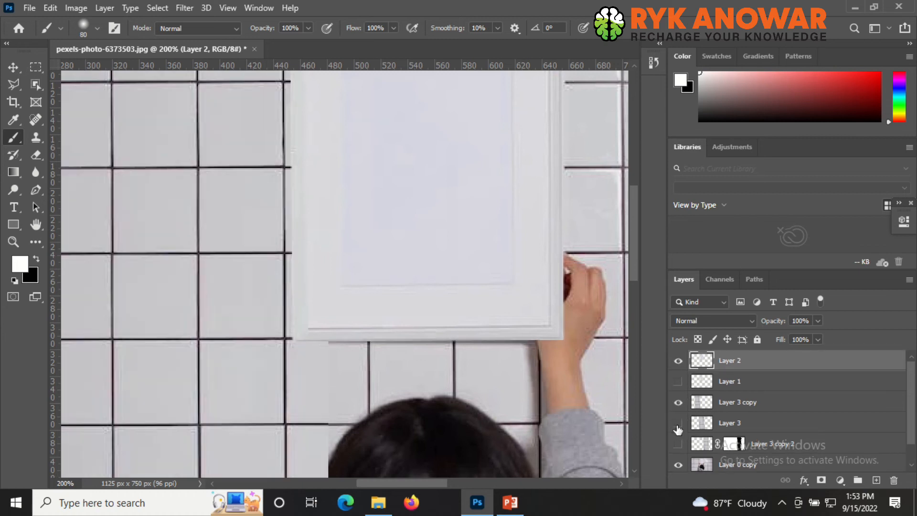
pyautogui.click(679, 424)
pyautogui.click(679, 444)
pyautogui.hotkey('ctrl', '-')
pyautogui.hotkey('ctrl', '-')
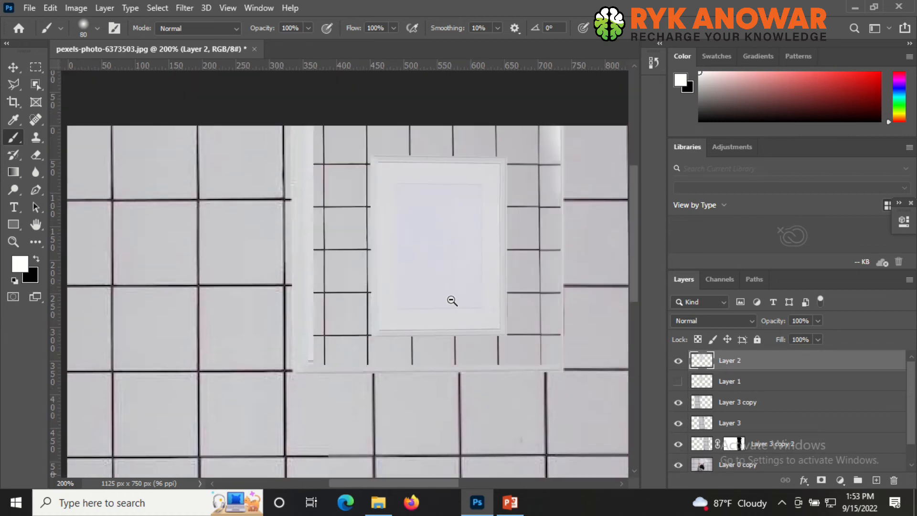
pyautogui.click(678, 360)
pyautogui.click(679, 360)
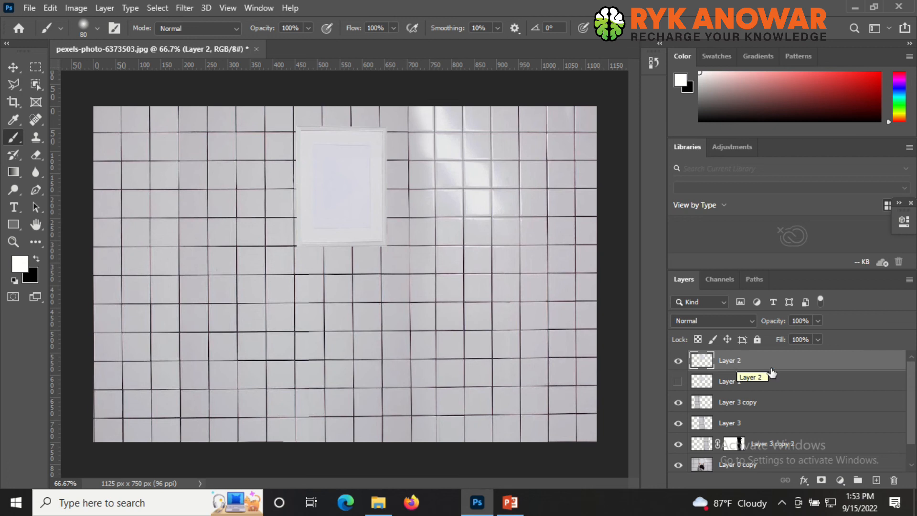
# - Add a Drop Shadow layer style to the frame layer Layer 2 and accept it
pyautogui.rightClick(786, 367)
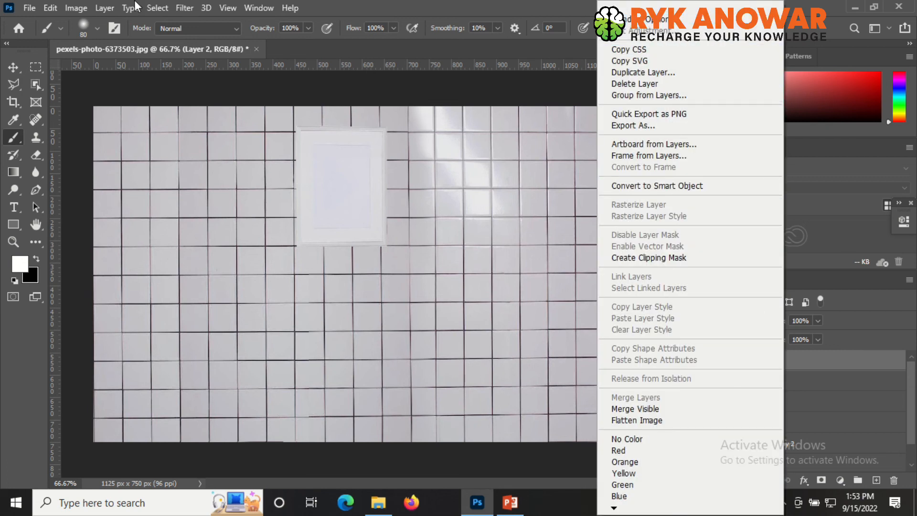
pyautogui.click(98, 7)
pyautogui.click(98, 7)
pyautogui.moveTo(147, 69)
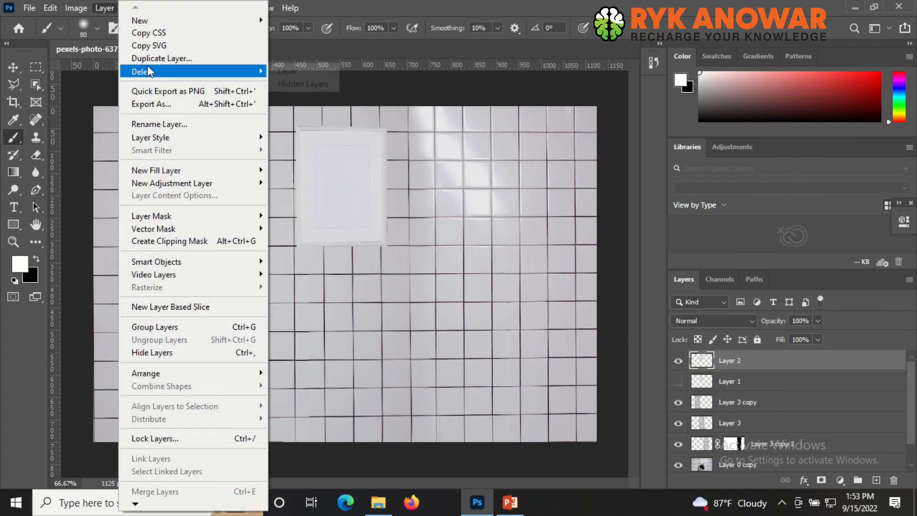
pyautogui.moveTo(184, 137)
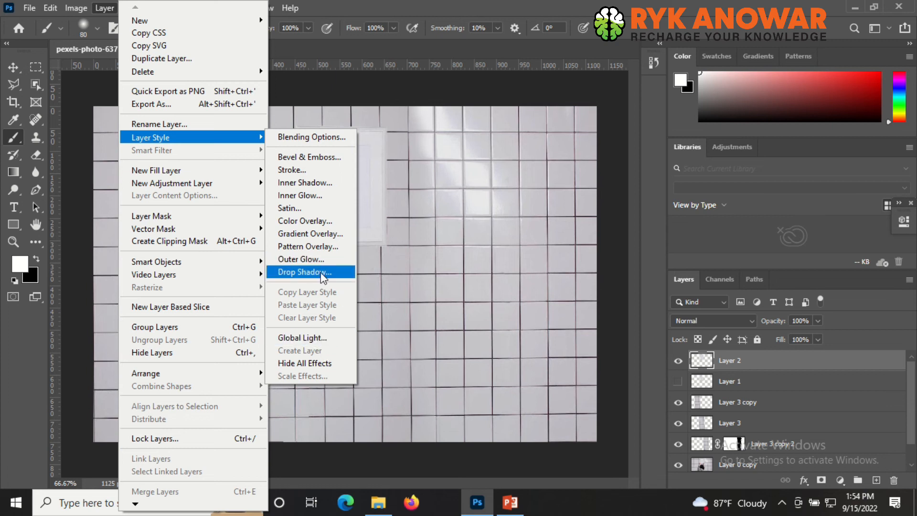
pyautogui.click(348, 278)
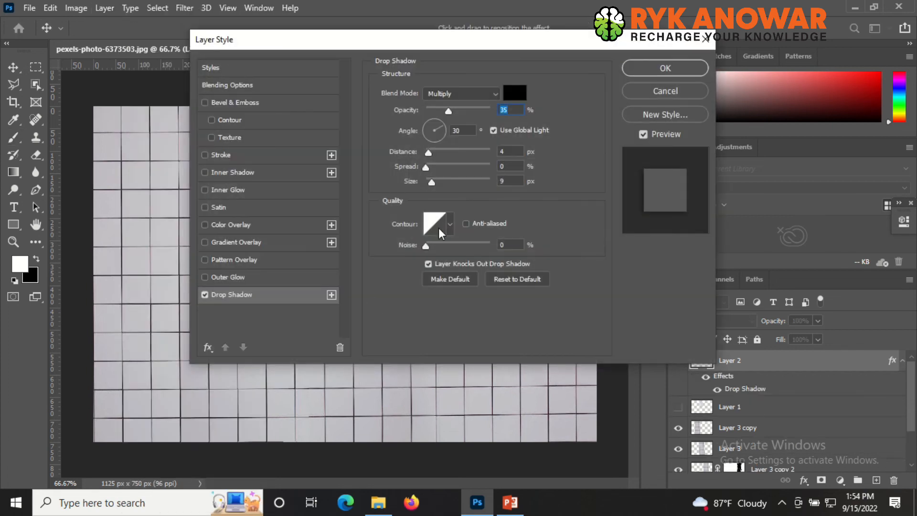
pyautogui.moveTo(507, 44); pyautogui.dragTo(822, 85)
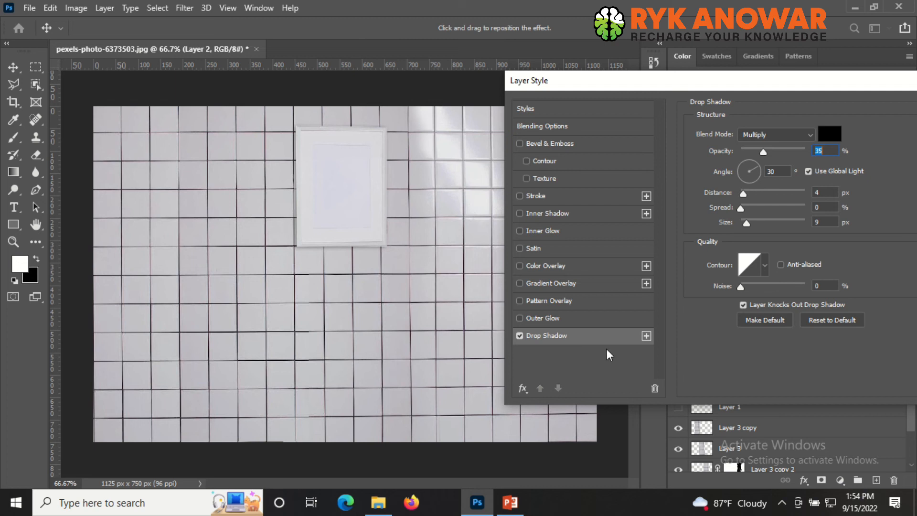
pyautogui.click(520, 336)
pyautogui.click(521, 337)
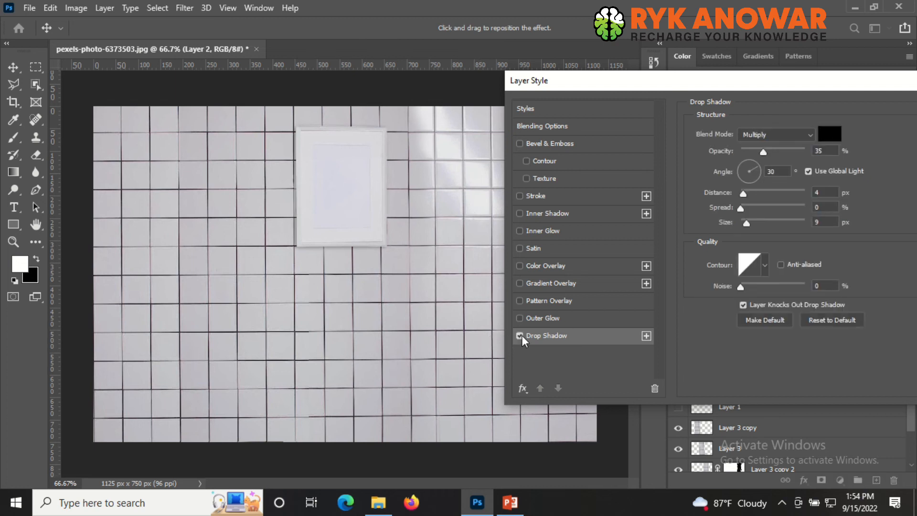
pyautogui.click(520, 337)
pyautogui.click(520, 336)
pyautogui.click(356, 196)
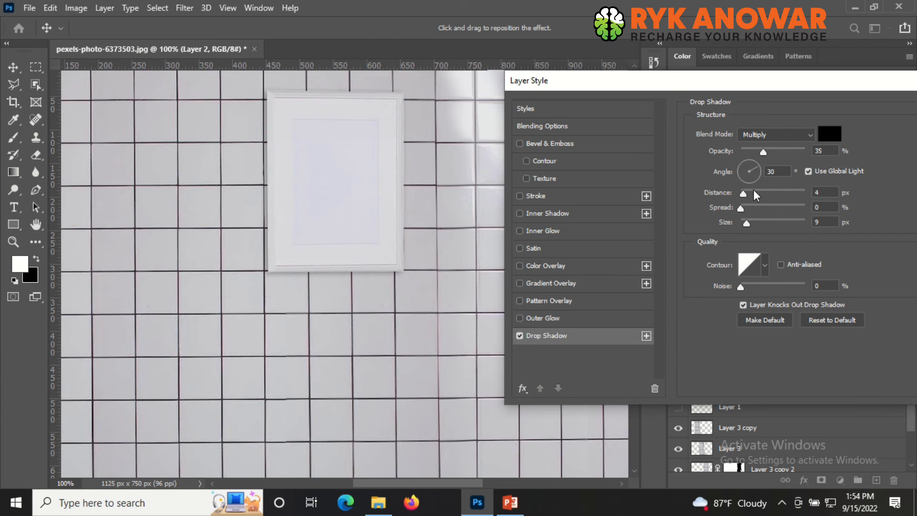
pyautogui.moveTo(741, 211)
pyautogui.mouseDown()
pyautogui.moveTo(774, 212)
pyautogui.moveTo(748, 211)
pyautogui.moveTo(774, 210)
pyautogui.moveTo(749, 209)
pyautogui.moveTo(772, 206)
pyautogui.moveTo(752, 198)
pyautogui.moveTo(755, 222)
pyautogui.moveTo(741, 222)
pyautogui.moveTo(746, 195)
pyautogui.mouseUp()
pyautogui.moveTo(765, 82); pyautogui.dragTo(411, 104)
pyautogui.click(621, 131)
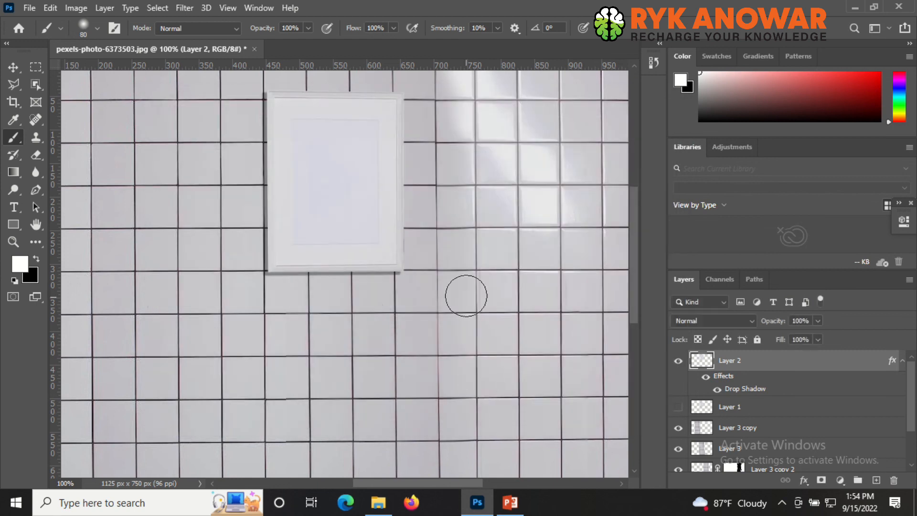
# - Zoom in on the lower tile seams and toggle Layer 3 copy's visibility to compare the patched tiles
pyautogui.hotkey('ctrl', '-')
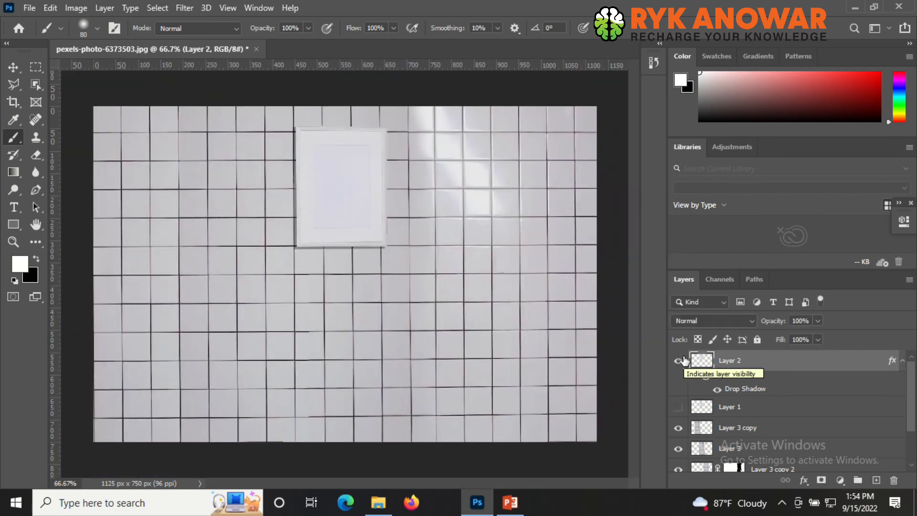
pyautogui.scroll(-2, 685, 360)
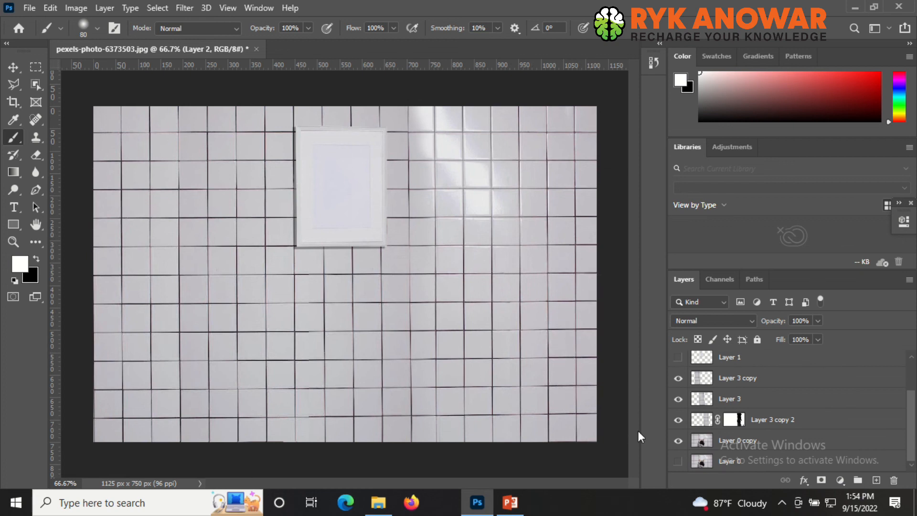
pyautogui.keyDown('ctrl'); pyautogui.click(339, 424); pyautogui.keyUp('ctrl')
pyautogui.keyDown('ctrl'); pyautogui.click(294, 435); pyautogui.keyUp('ctrl')
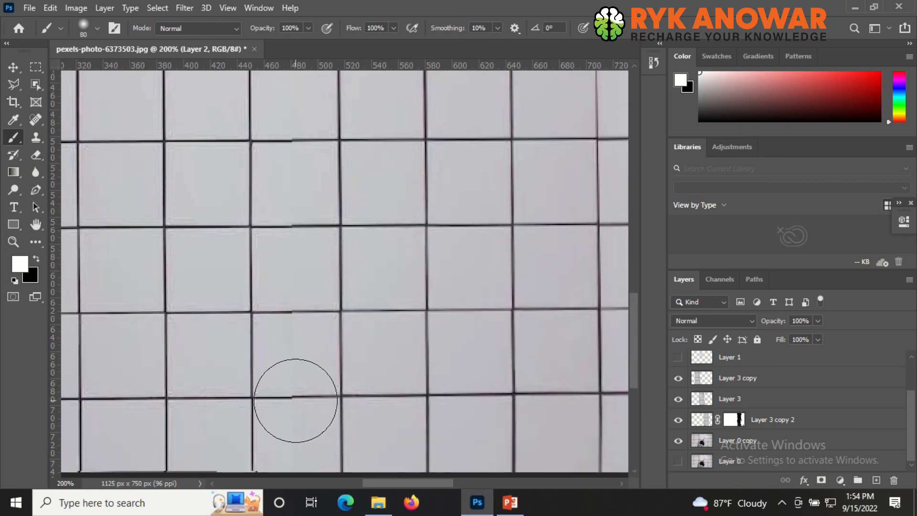
pyautogui.press('v')
pyautogui.scroll(-2, 296, 404)
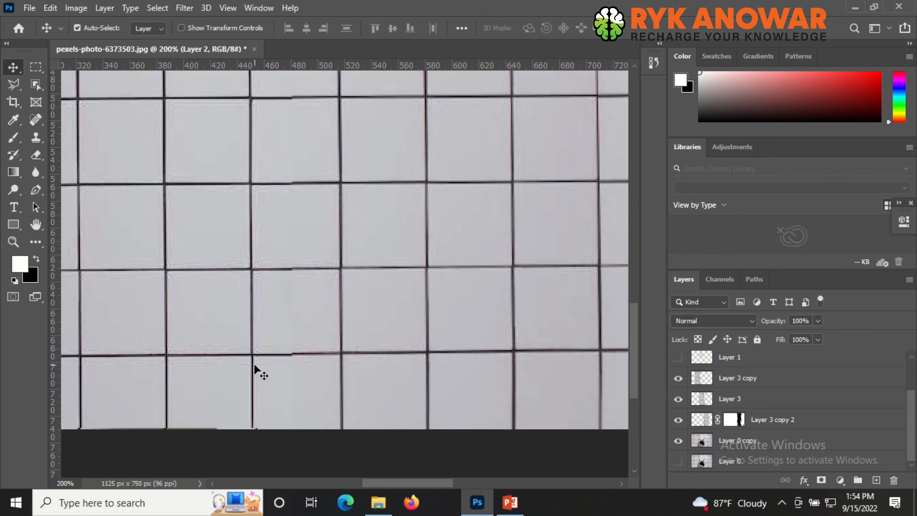
pyautogui.press('ctrl')
pyautogui.click(196, 324)
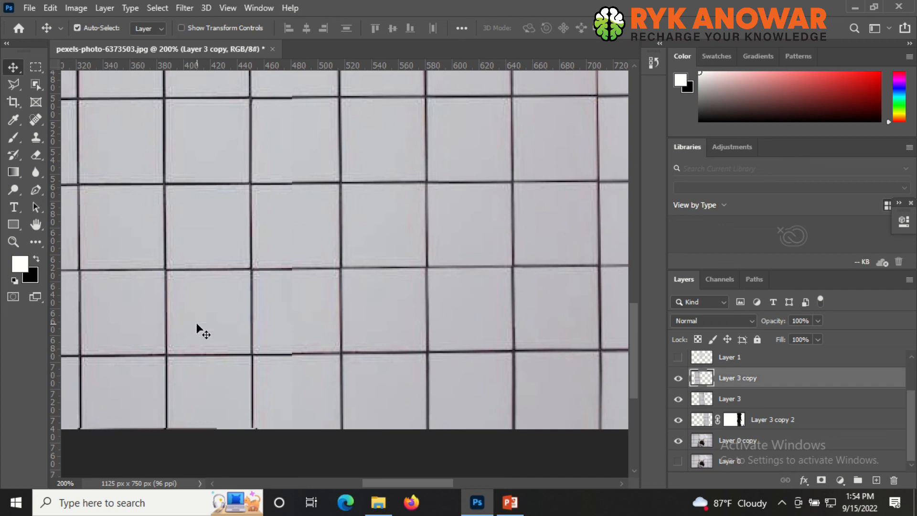
pyautogui.click(677, 378)
pyautogui.click(677, 378)
pyautogui.click(676, 378)
pyautogui.click(677, 378)
# - Warp Layer 3 copy with a split, pulling the grout line into alignment with the neighbouring tiles
pyautogui.hotkey('alt', '[')
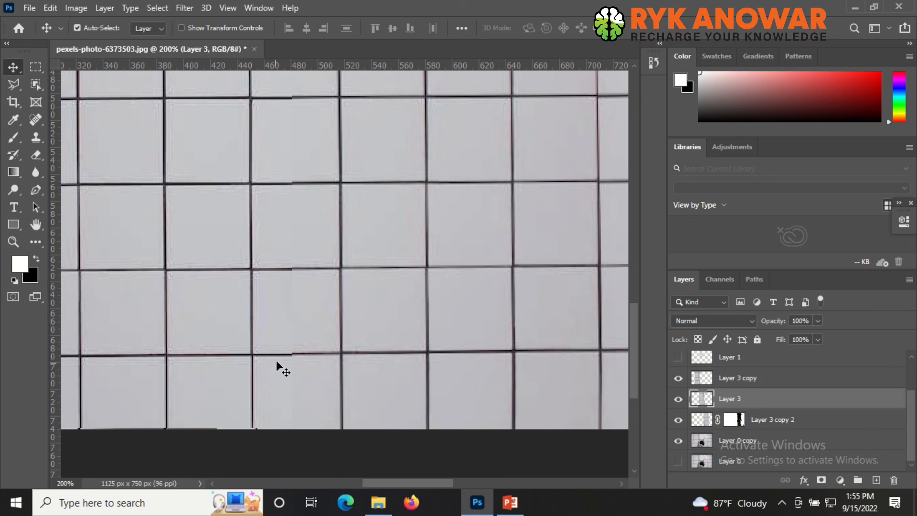
pyautogui.hotkey('alt', ']')
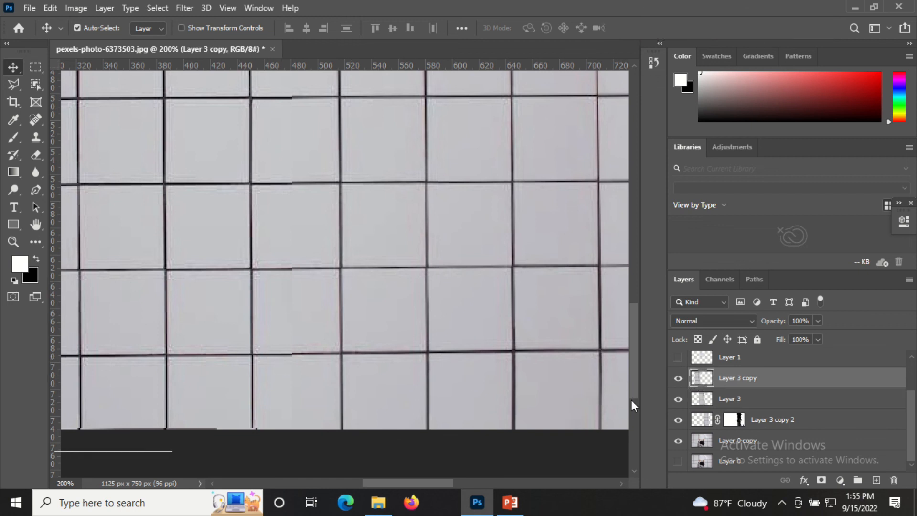
pyautogui.hotkey('ctrl', 't')
pyautogui.rightClick(262, 339)
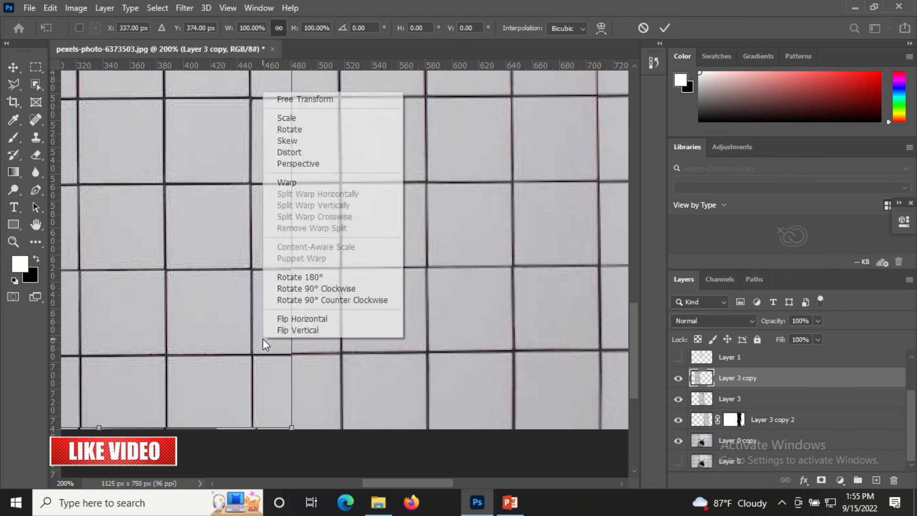
pyautogui.click(312, 180)
pyautogui.click(173, 26)
pyautogui.click(290, 384)
pyautogui.keyDown('ctrl'); pyautogui.click(302, 362); pyautogui.keyUp('ctrl')
pyautogui.keyDown('ctrl'); pyautogui.click(303, 355); pyautogui.keyUp('ctrl')
pyautogui.moveTo(288, 407); pyautogui.dragTo(287, 329)
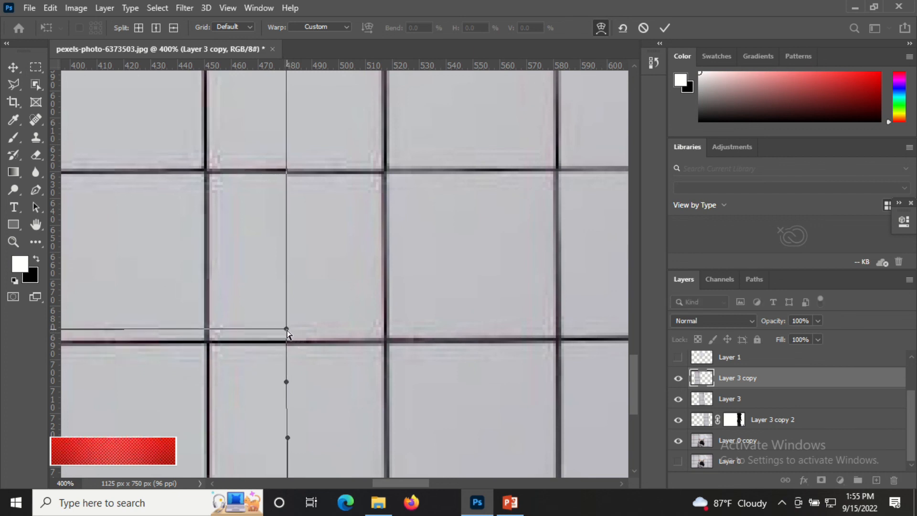
pyautogui.press('Return')
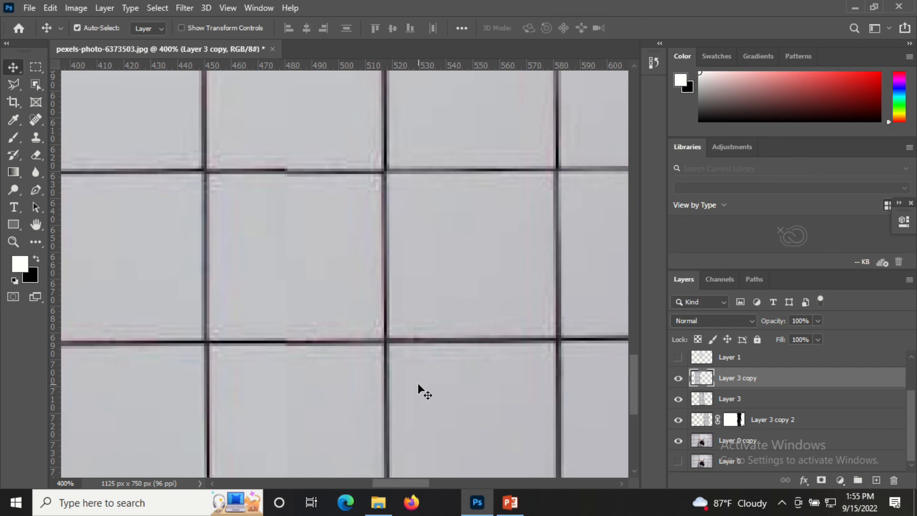
# - Warp Layer 3 copy again with horizontal splits to straighten the upper grout line, then view the whole image
pyautogui.hotkey('ctrl', 't')
pyautogui.rightClick(261, 266)
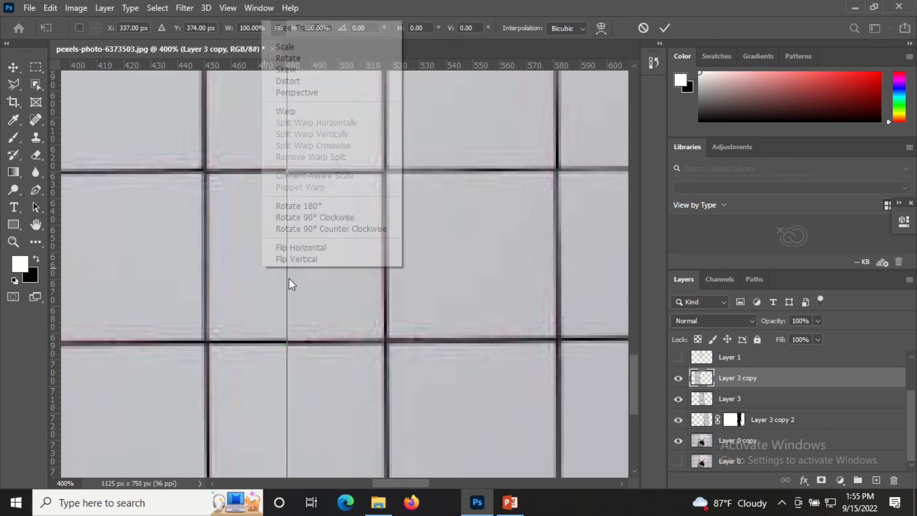
pyautogui.click(317, 110)
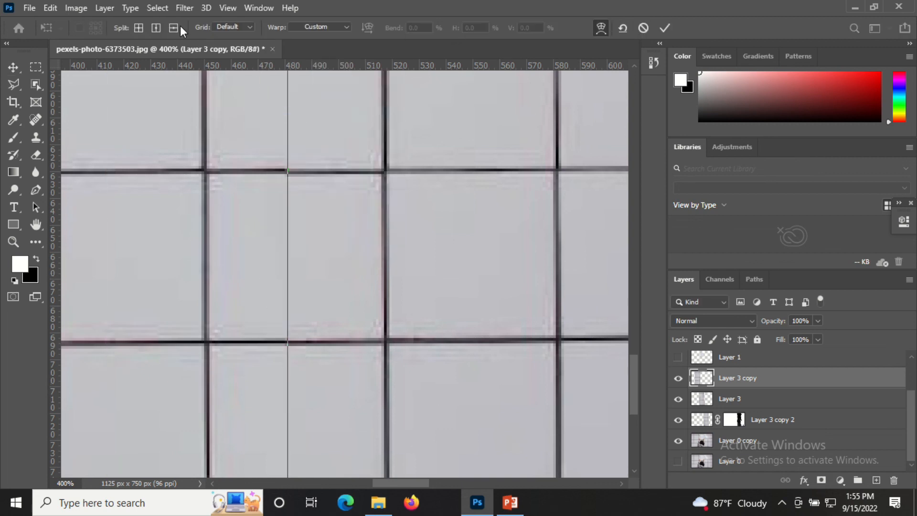
pyautogui.click(288, 323)
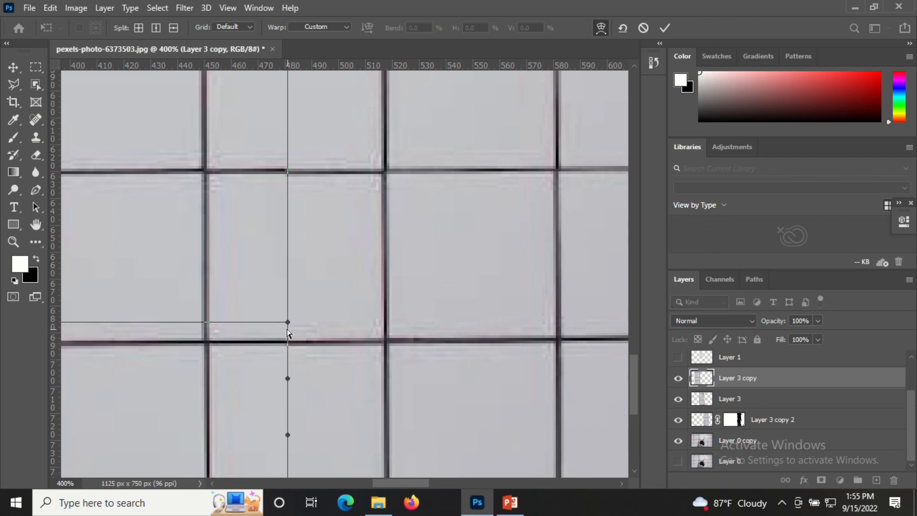
pyautogui.moveTo(288, 322); pyautogui.dragTo(286, 324)
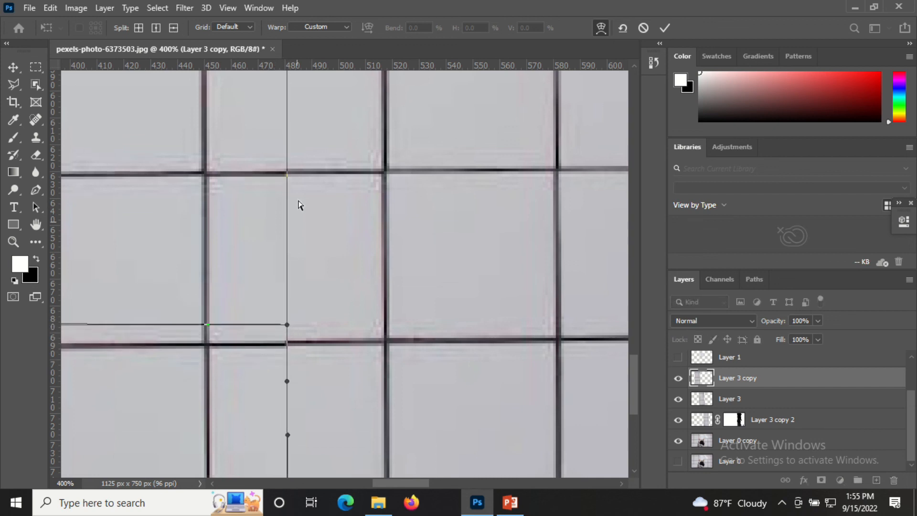
pyautogui.click(173, 27)
pyautogui.click(285, 139)
pyautogui.scroll(5, 313, 228)
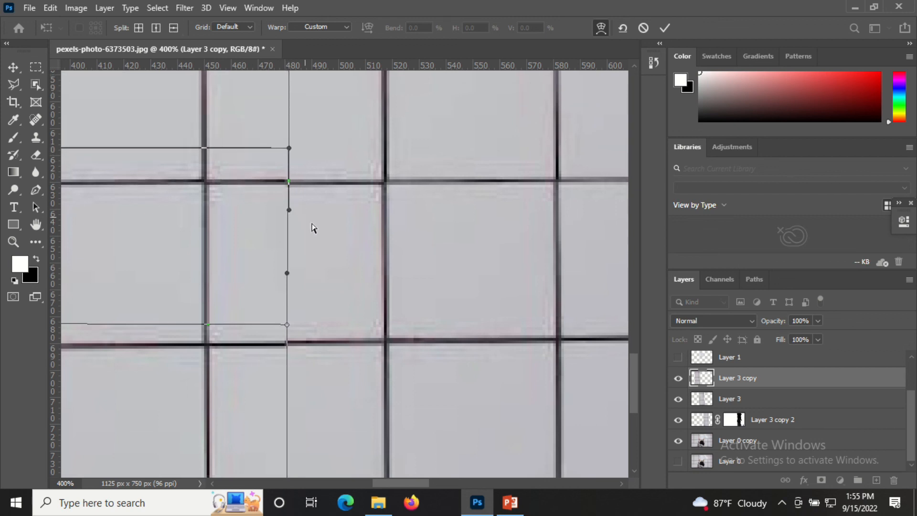
pyautogui.scroll(2, 313, 231)
pyautogui.press('Return')
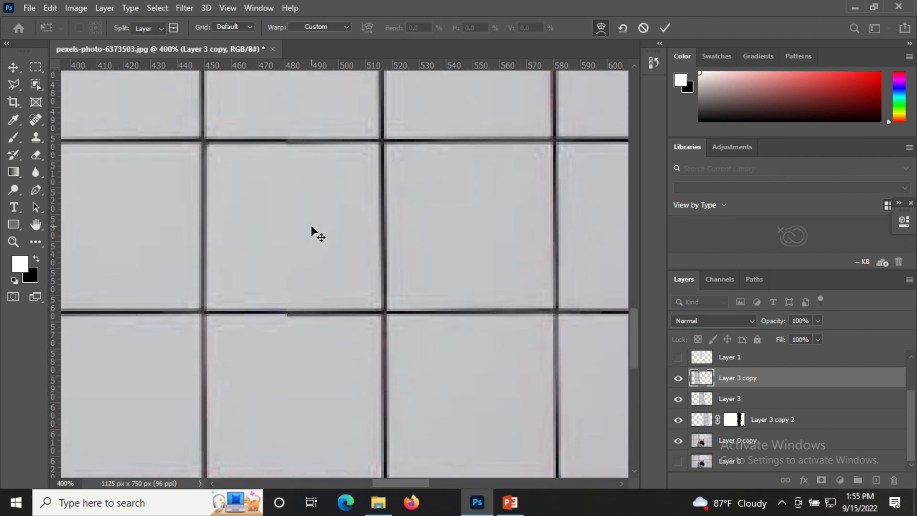
pyautogui.scroll(-3, 404, 291)
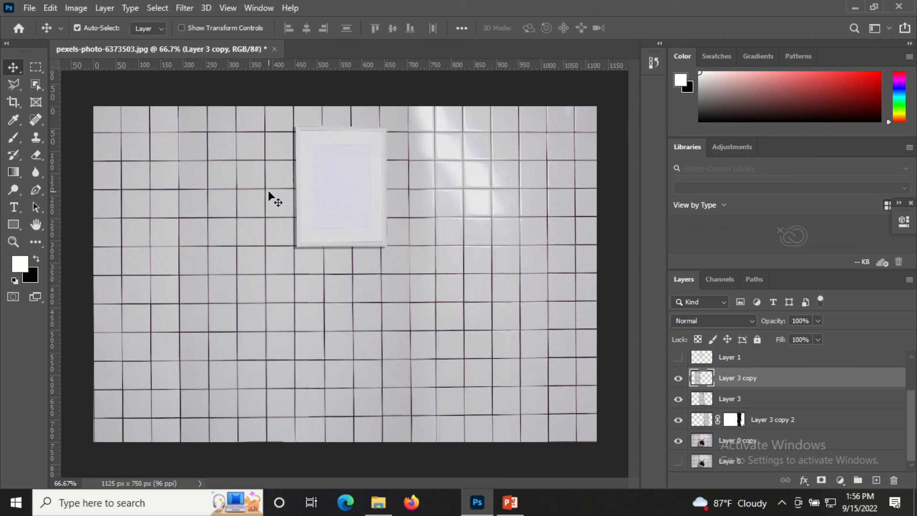
pyautogui.click(674, 440)
pyautogui.click(674, 440)
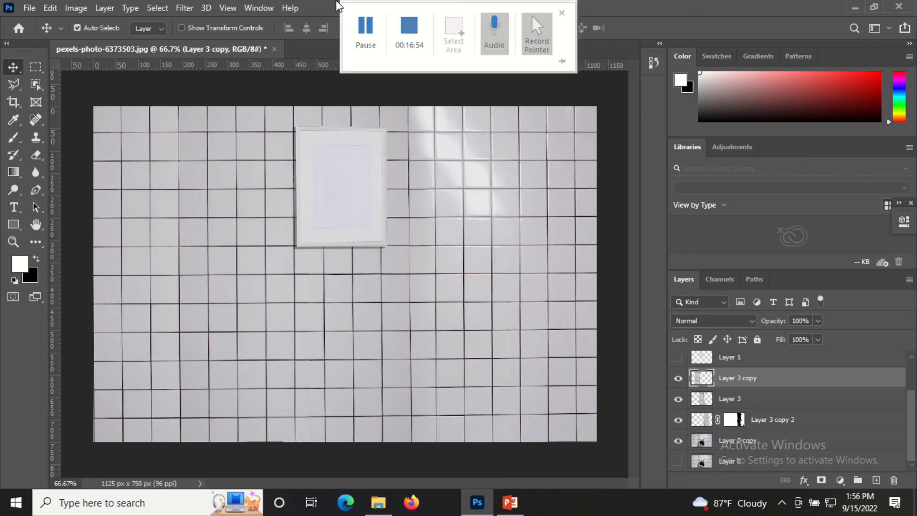